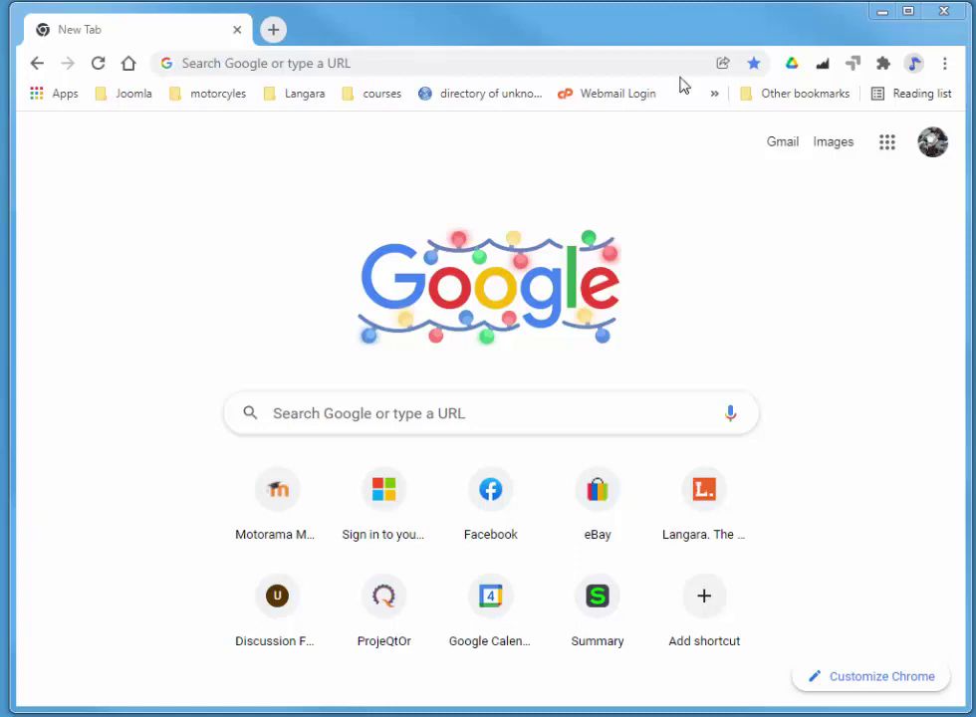
Load the QuickBooks Canada website, quickbooks.intuit.com/ca, and go to its Sign in options.
{"action": "left_click", "coordinate": [549, 65]}
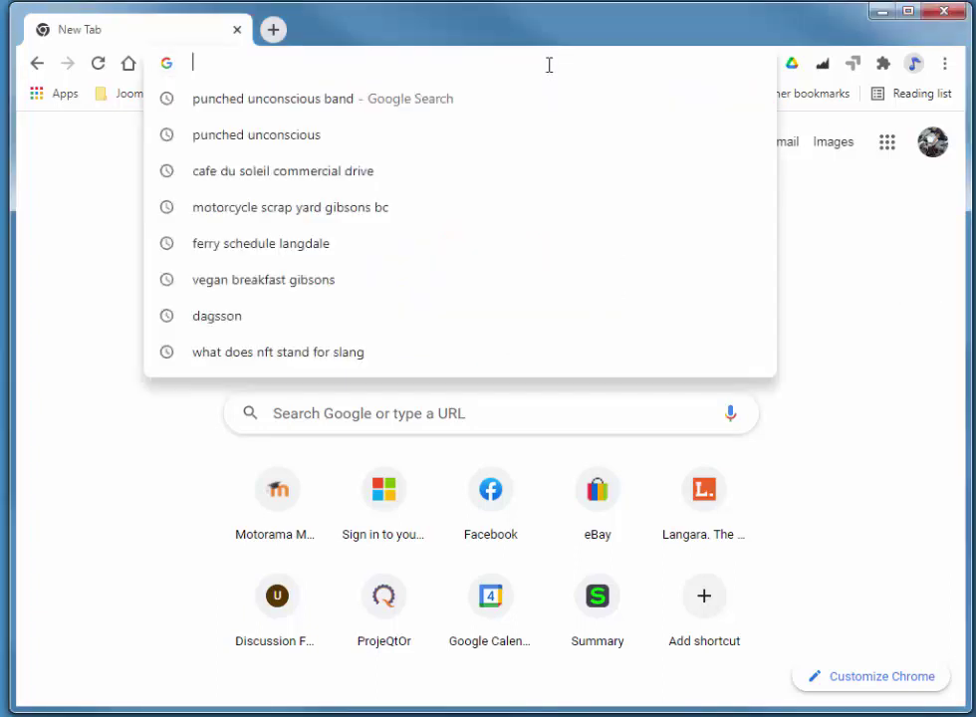
{"action": "type", "text": "qu"}
{"action": "key", "text": "Return"}
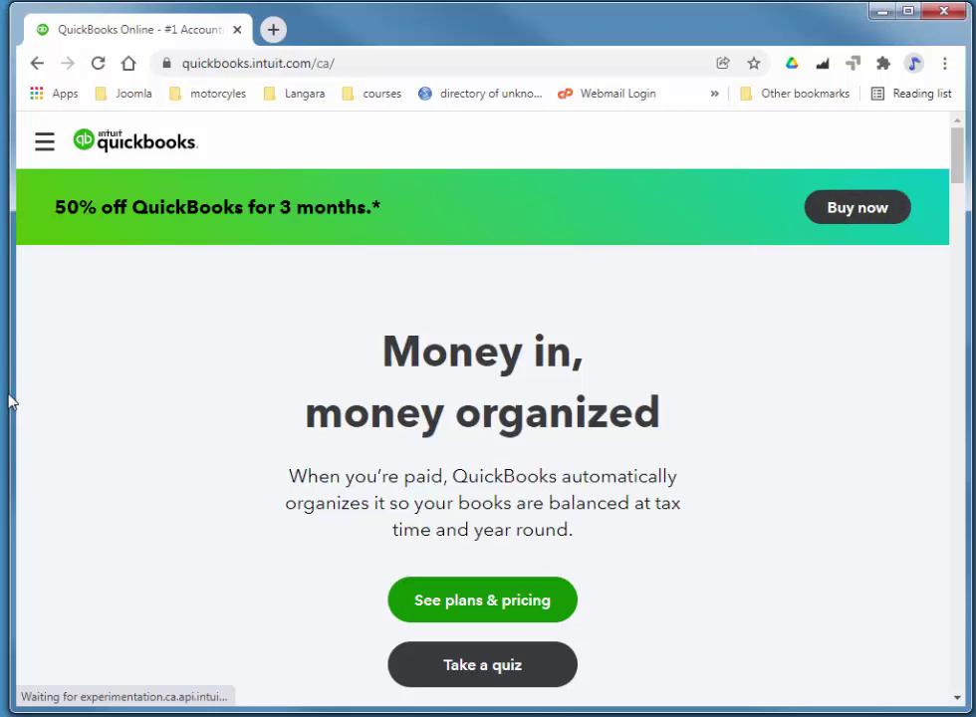
{"action": "left_click_drag", "start_coordinate": [15, 387], "coordinate": [0, 387]}
{"action": "mouse_move", "coordinate": [865, 184]}
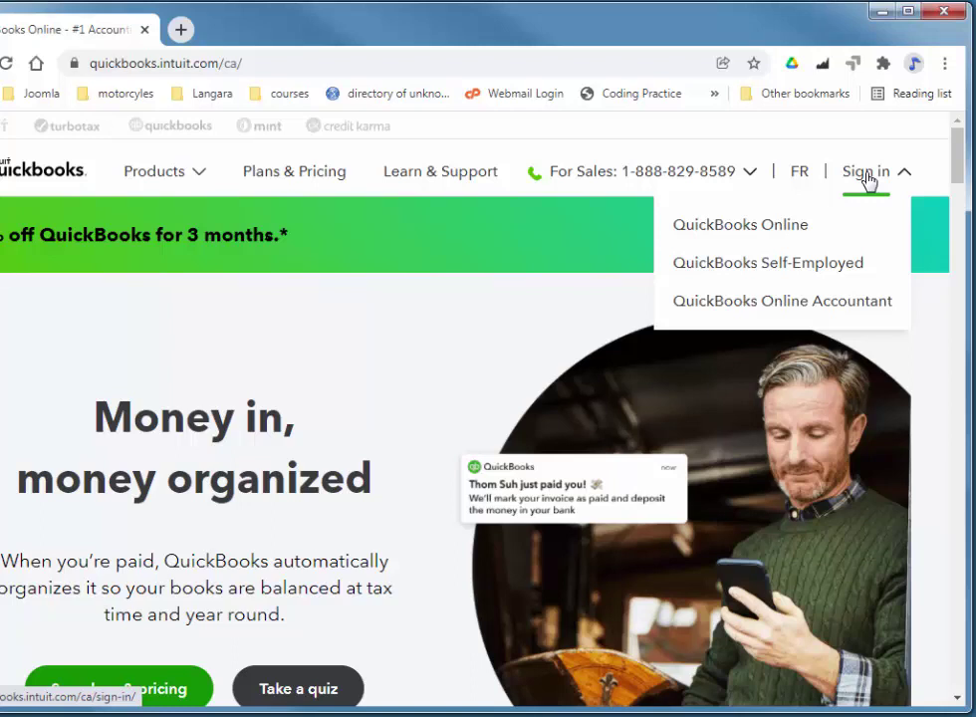
Sign in to QuickBooks Online and dismiss the 'Stay organized on the go' mobile-app panel.
{"action": "left_click", "coordinate": [869, 181]}
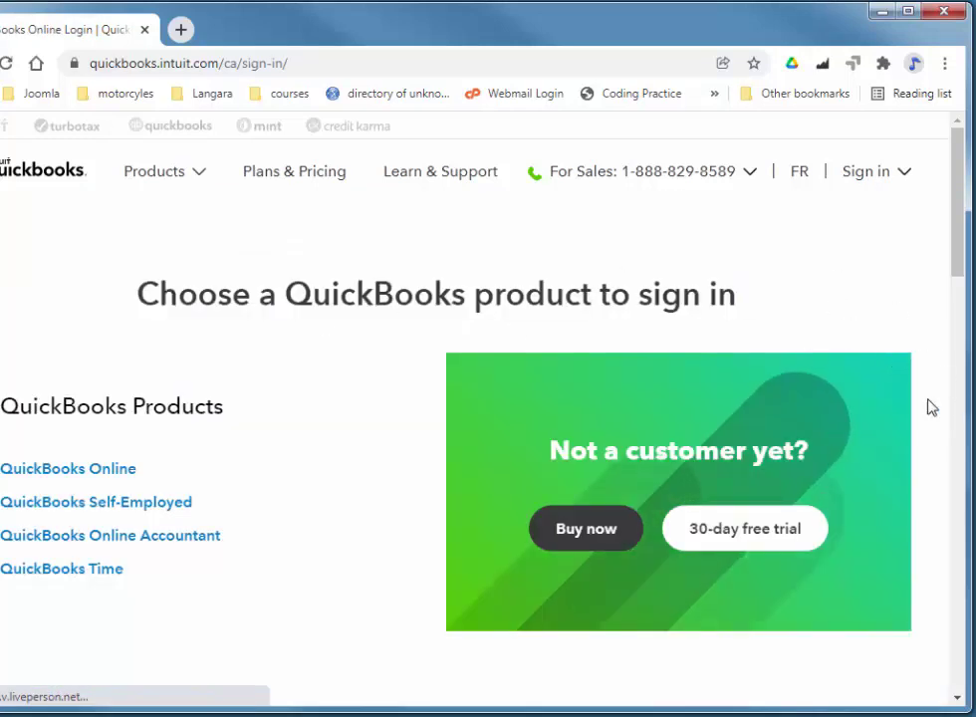
{"action": "left_click", "coordinate": [47, 482]}
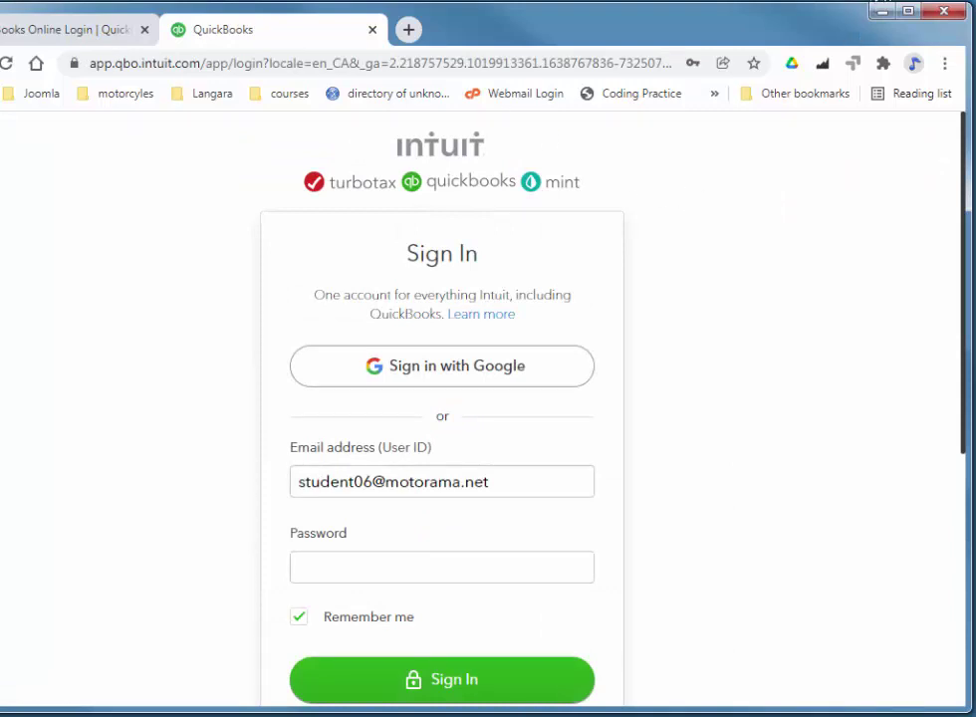
{"action": "left_click", "coordinate": [451, 687]}
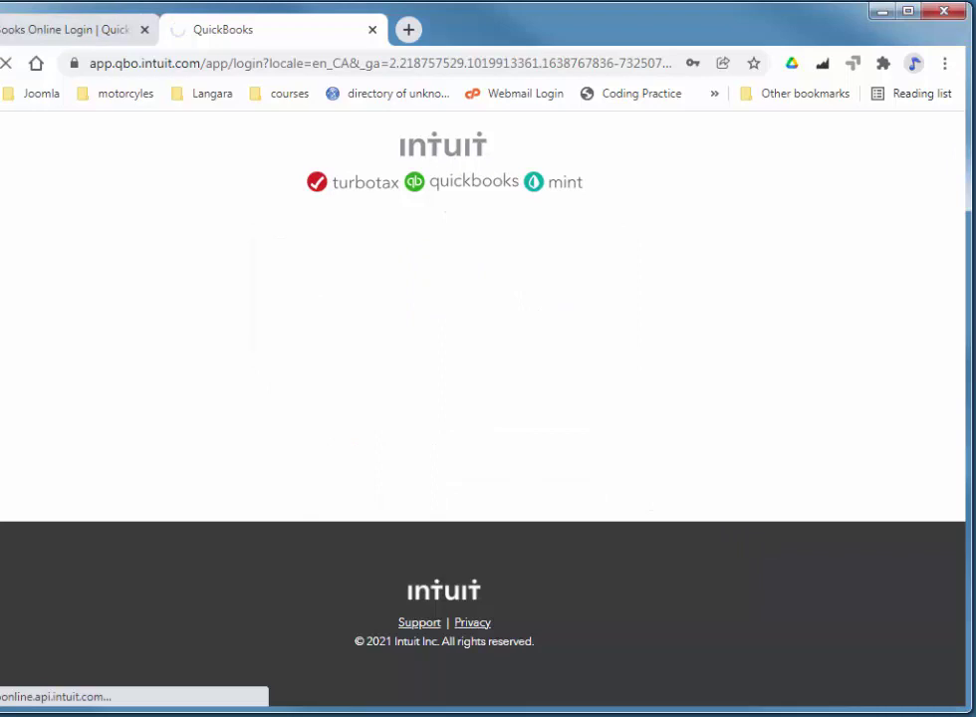
{"action": "left_click_drag", "start_coordinate": [0, 490], "coordinate": [8, 488]}
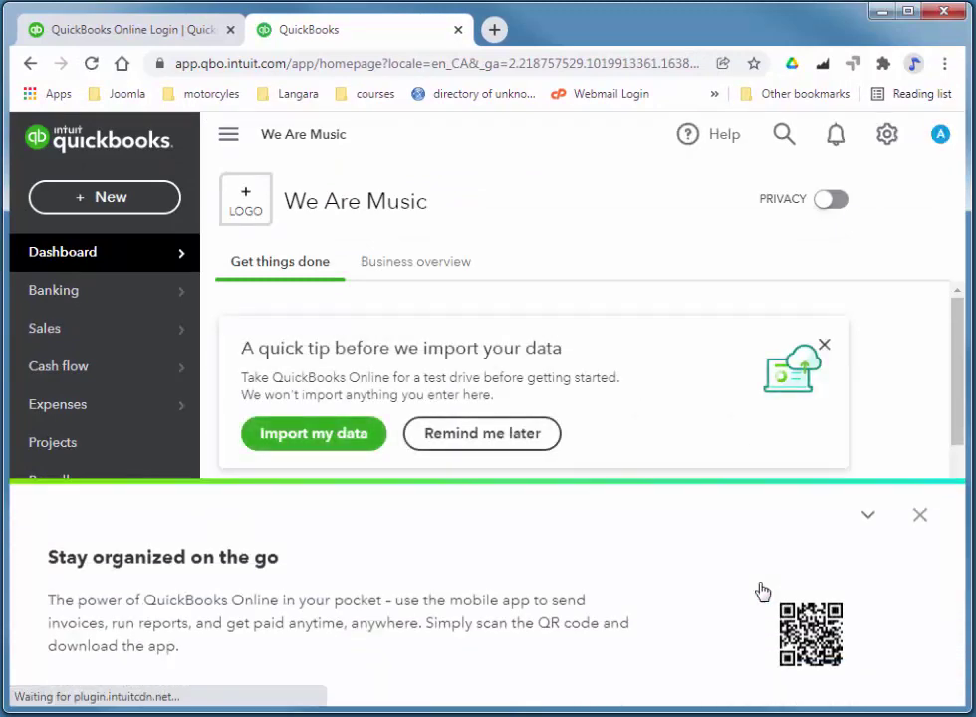
{"action": "left_click", "coordinate": [921, 462]}
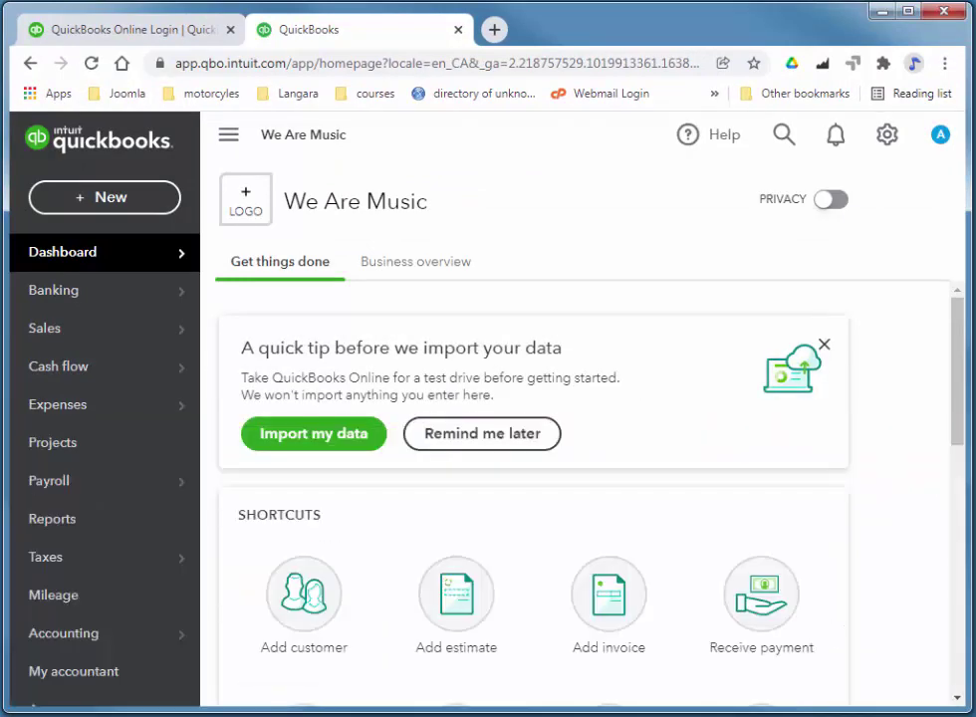
{"action": "left_click_drag", "start_coordinate": [954, 366], "coordinate": [949, 338]}
Change the company name to West Coast Computers in Account and Settings and save.
{"action": "left_click", "coordinate": [889, 141]}
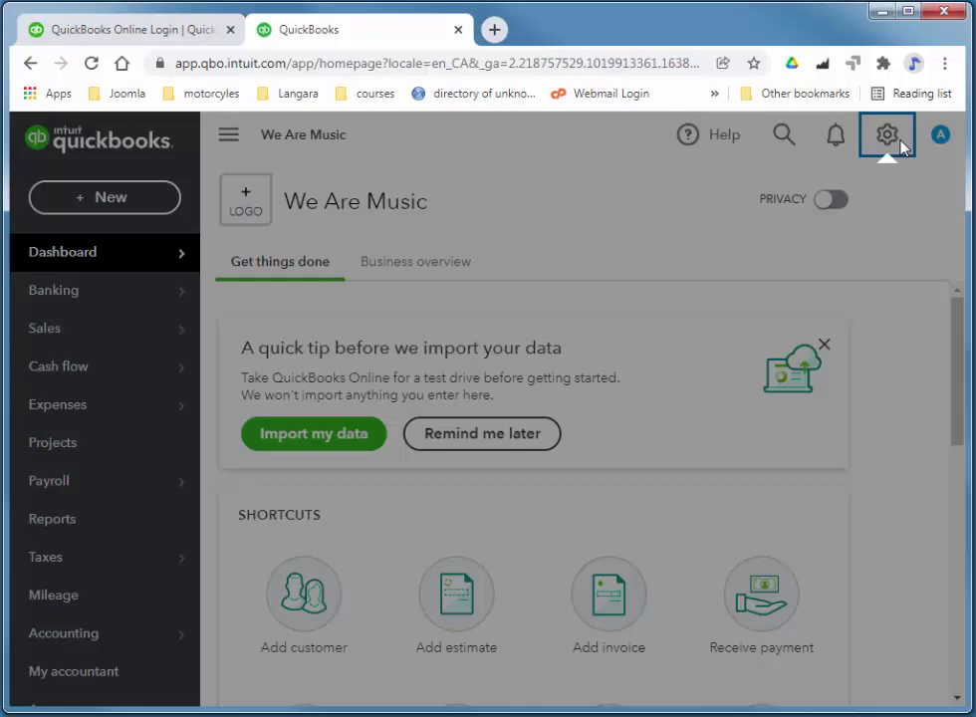
{"action": "left_click", "coordinate": [133, 249]}
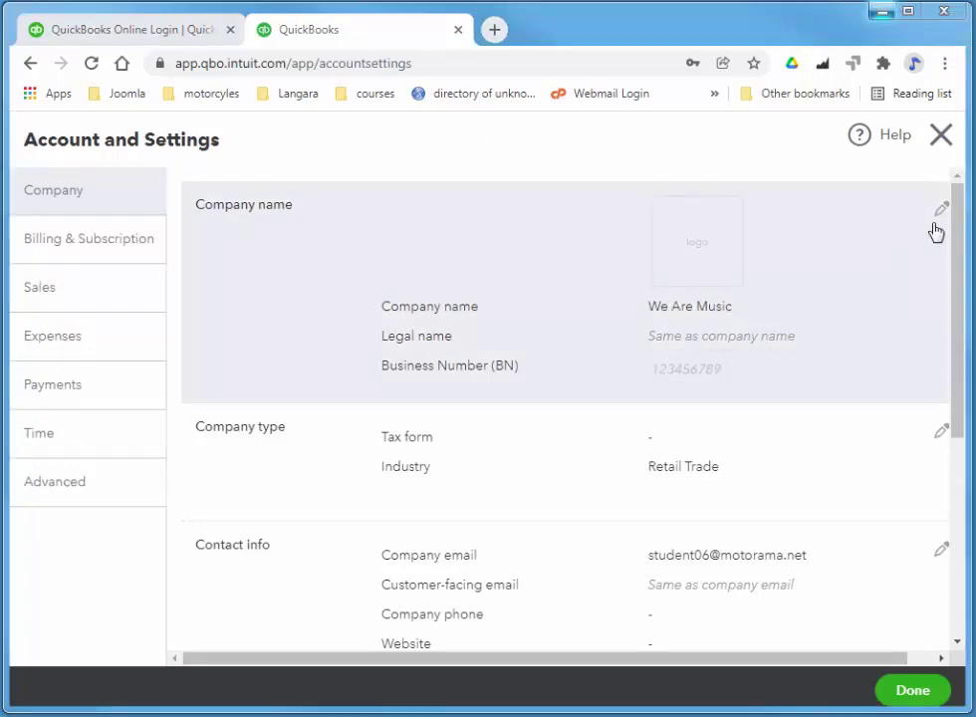
{"action": "left_click", "coordinate": [941, 211]}
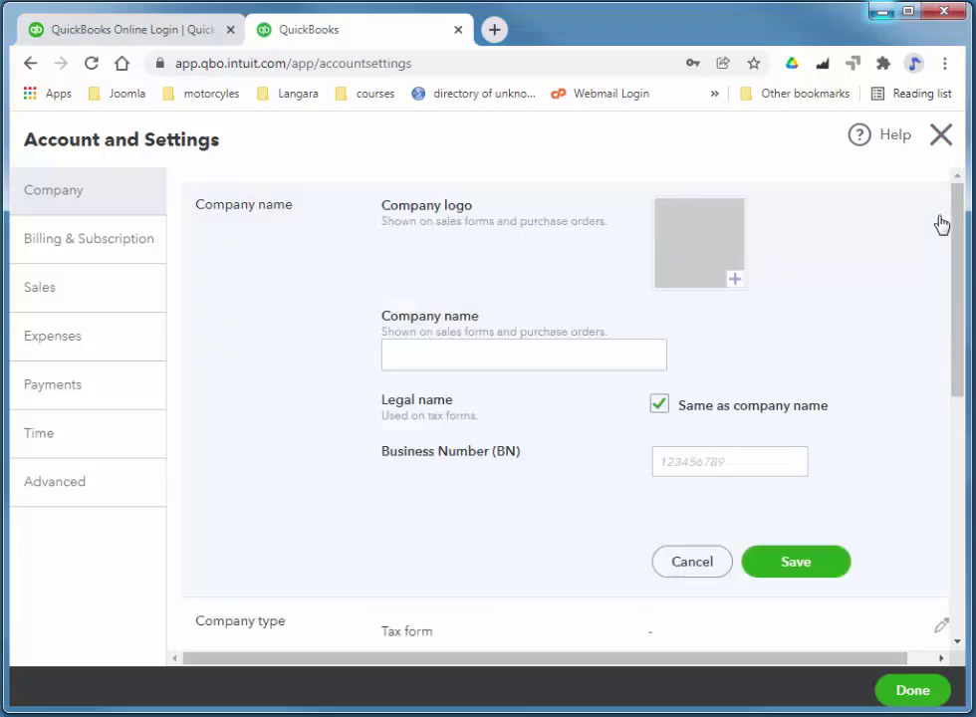
{"action": "left_click", "coordinate": [514, 348]}
{"action": "type", "text": "Wes"}
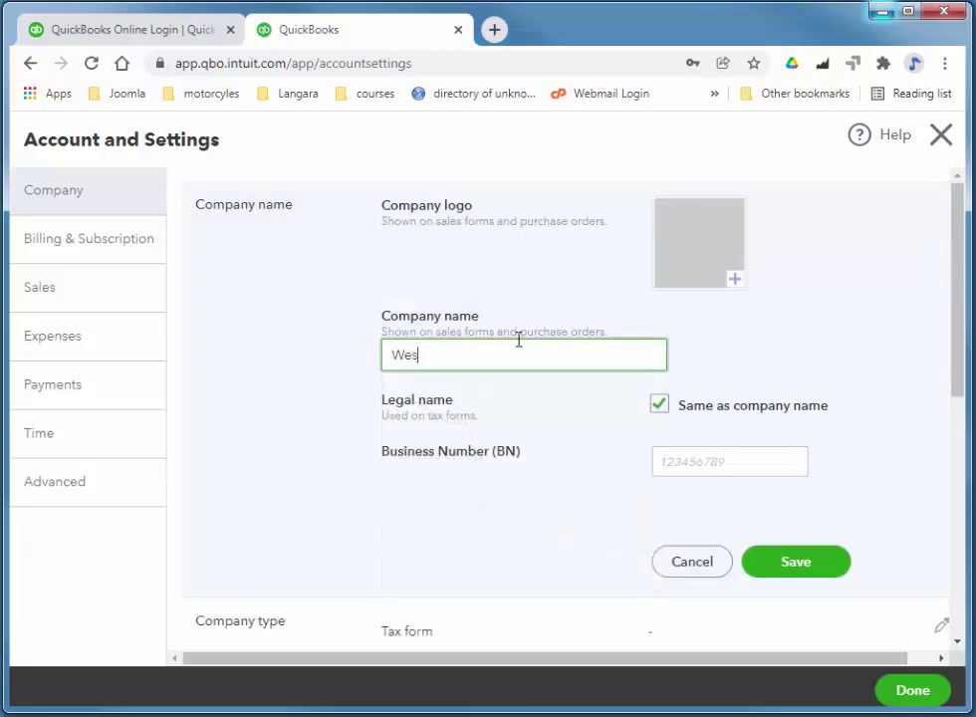
{"action": "type", "text": "t Coast Computers"}
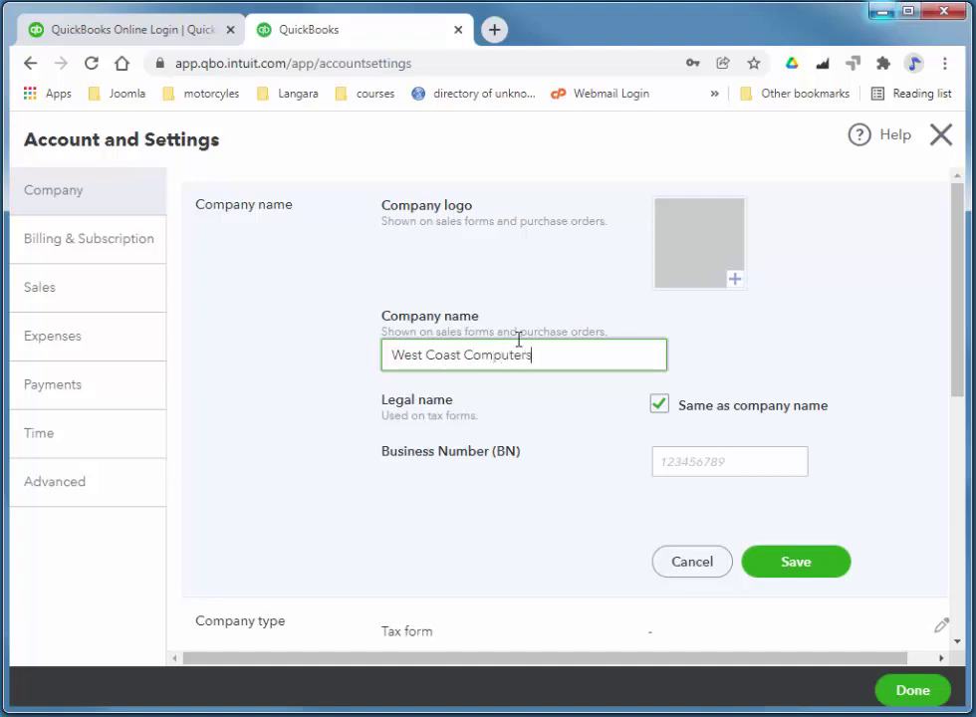
{"action": "left_click", "coordinate": [784, 560]}
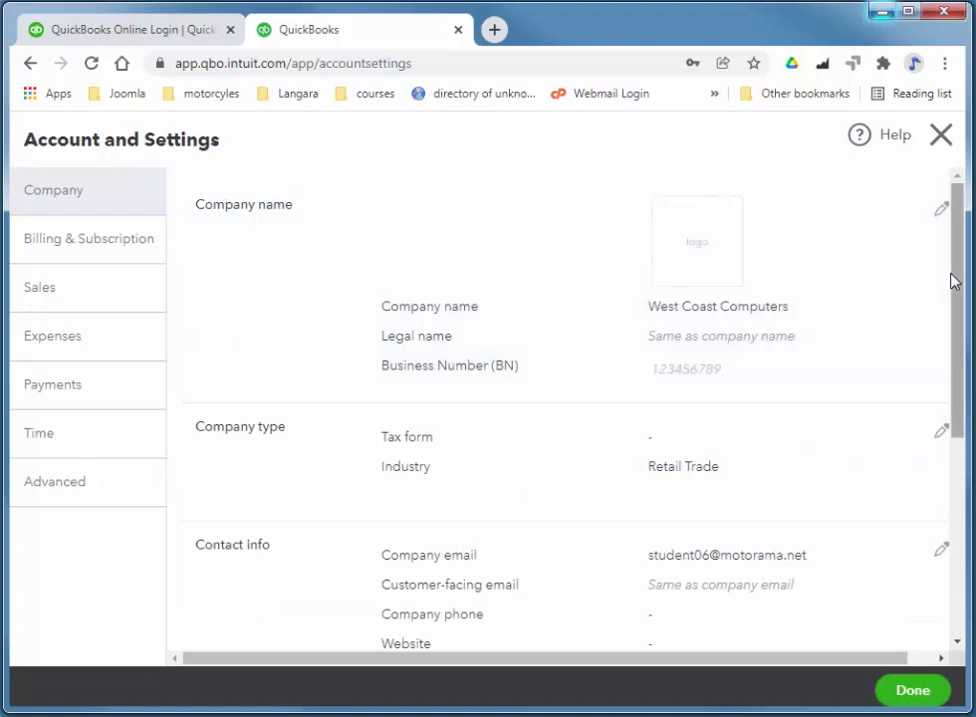
{"action": "left_click_drag", "start_coordinate": [953, 278], "coordinate": [965, 514]}
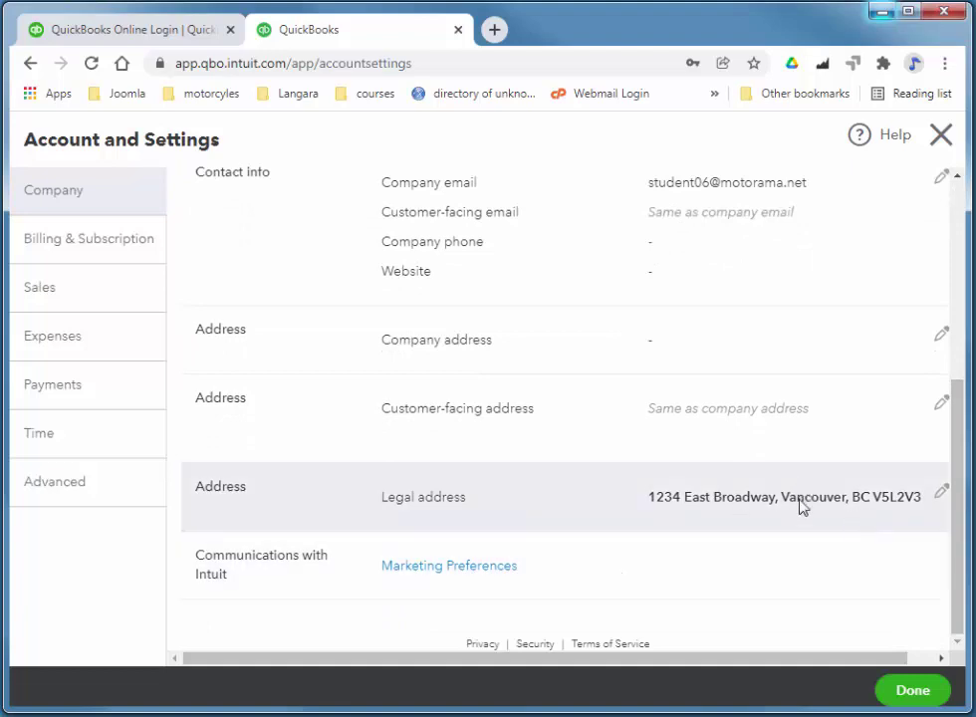
{"action": "scroll", "coordinate": [644, 396], "scroll_direction": "up", "scroll_amount": 4}
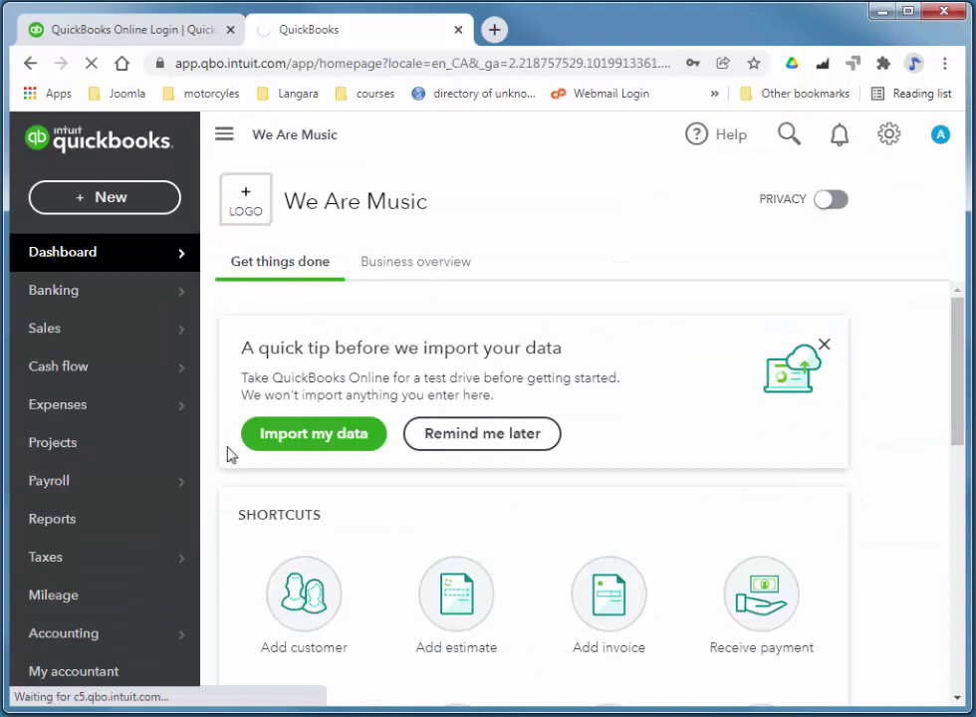
Start sales tax setup with British Columbia as the business location.
{"action": "mouse_move", "coordinate": [56, 568]}
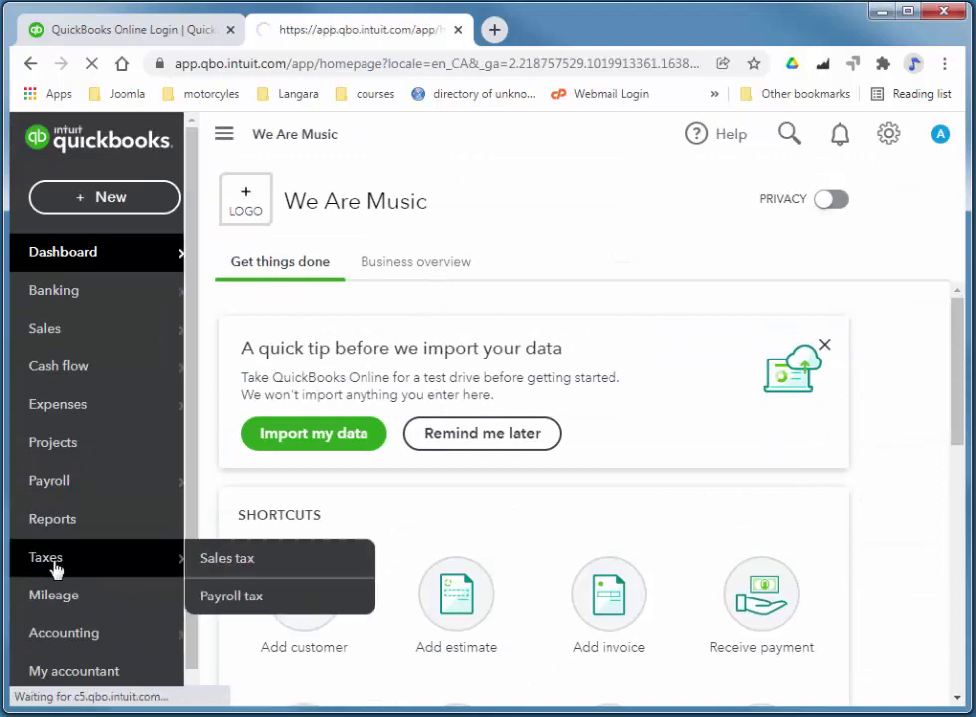
{"action": "left_click", "coordinate": [274, 560]}
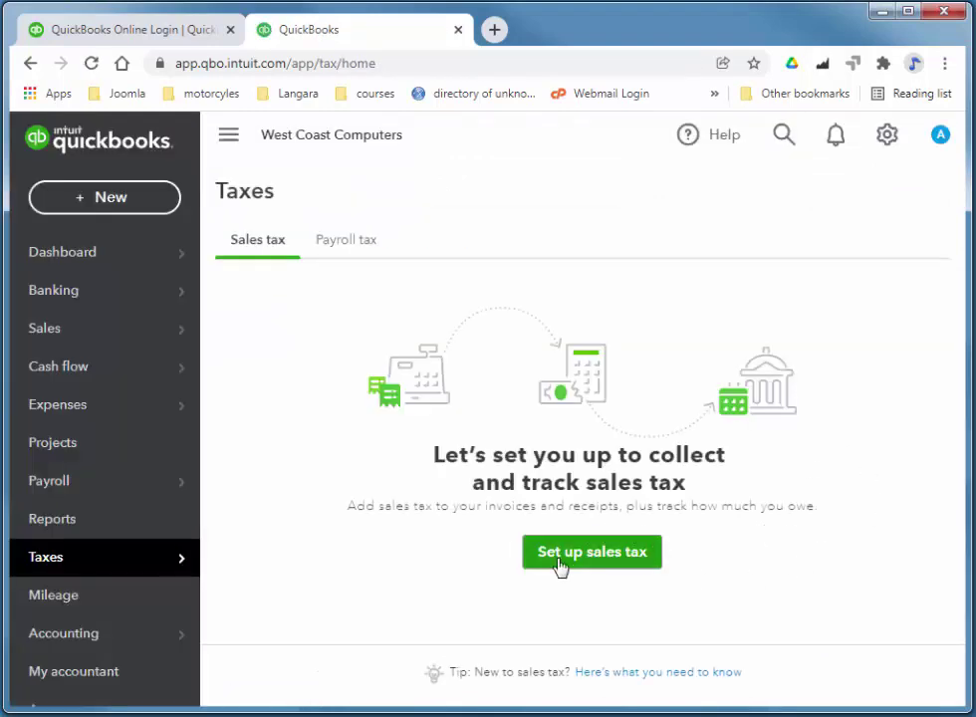
{"action": "left_click", "coordinate": [578, 564]}
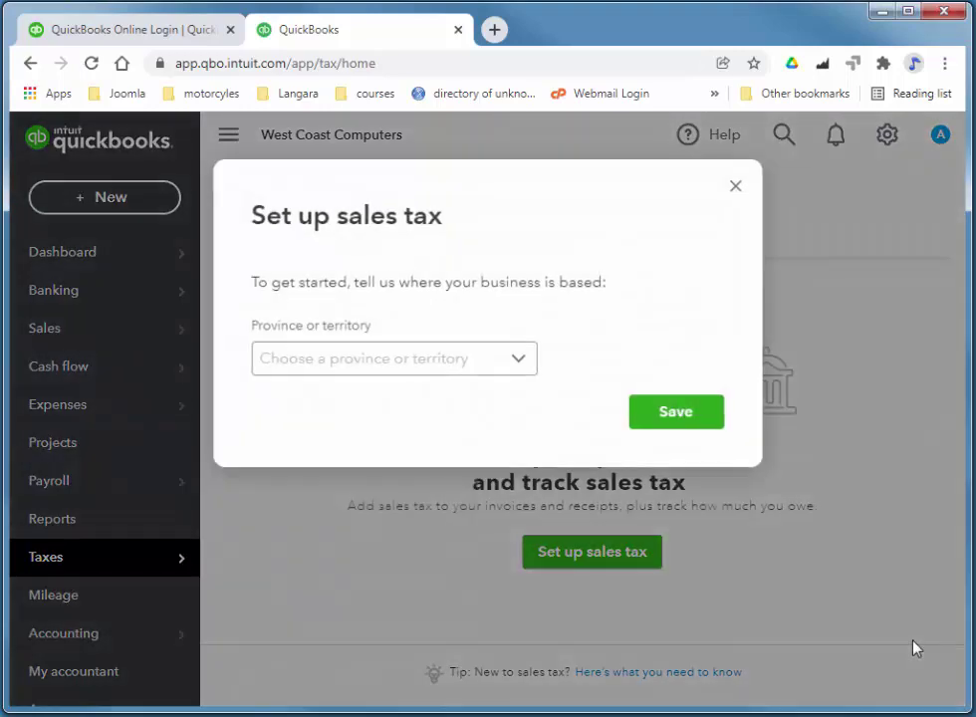
{"action": "left_click", "coordinate": [458, 365]}
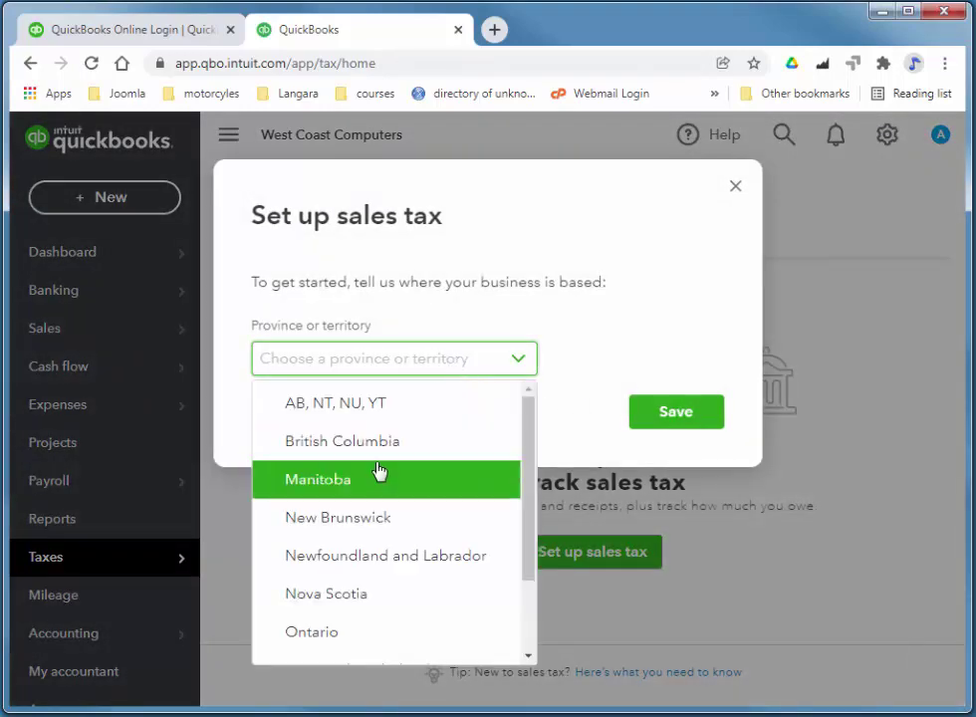
{"action": "left_click", "coordinate": [359, 440]}
{"action": "left_click", "coordinate": [697, 420]}
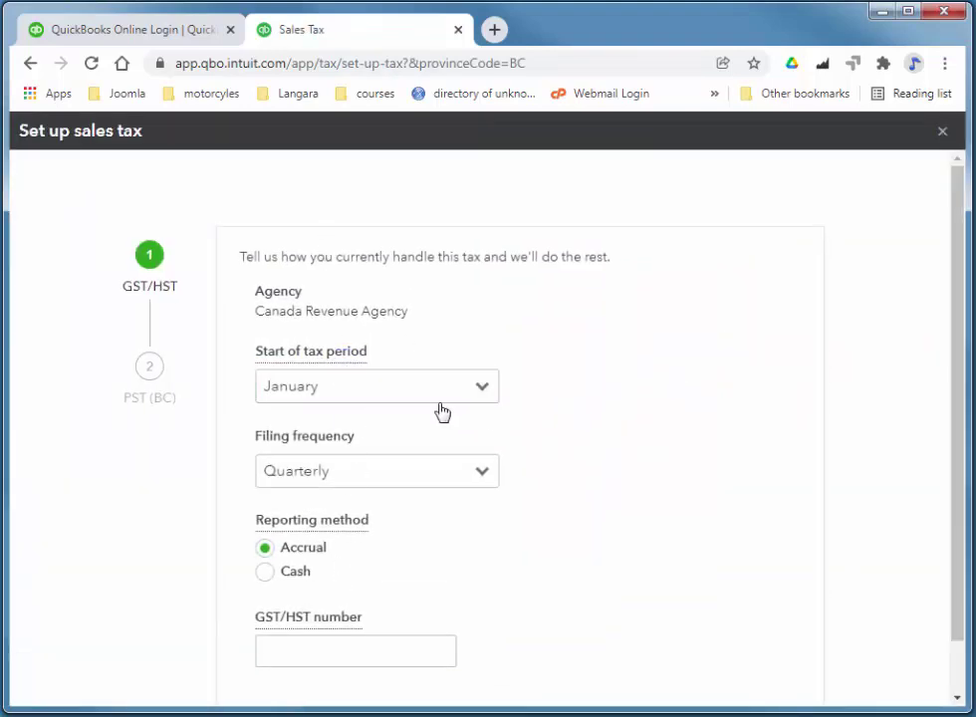
Accept the GST/HST and BC PST settings and review the resulting tax agencies.
{"action": "scroll", "coordinate": [959, 332], "scroll_direction": "down", "scroll_amount": 2}
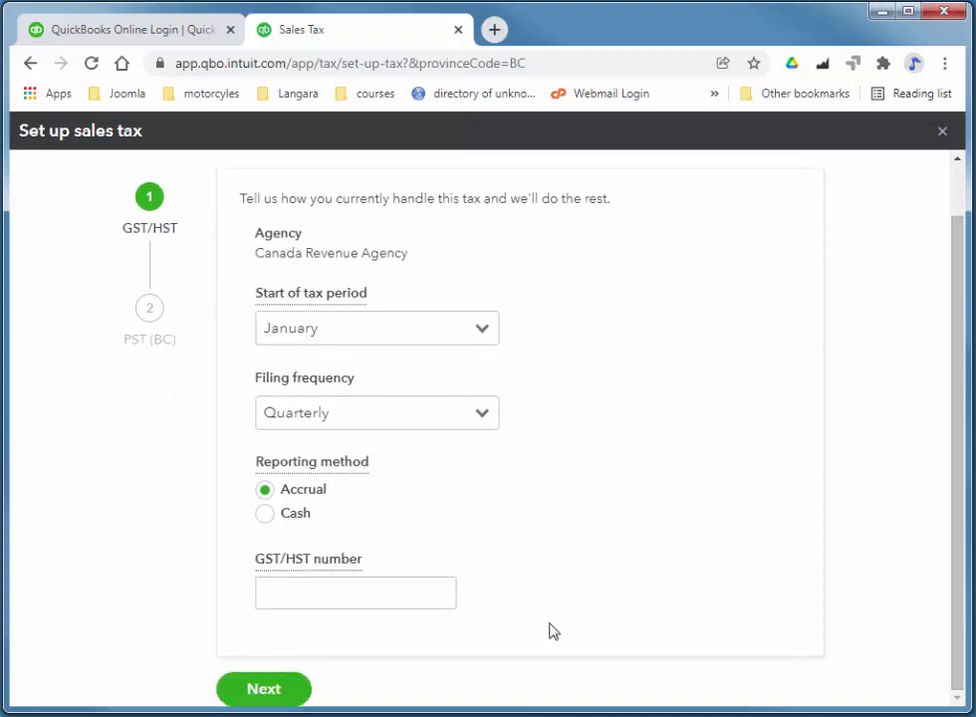
{"action": "left_click", "coordinate": [423, 601]}
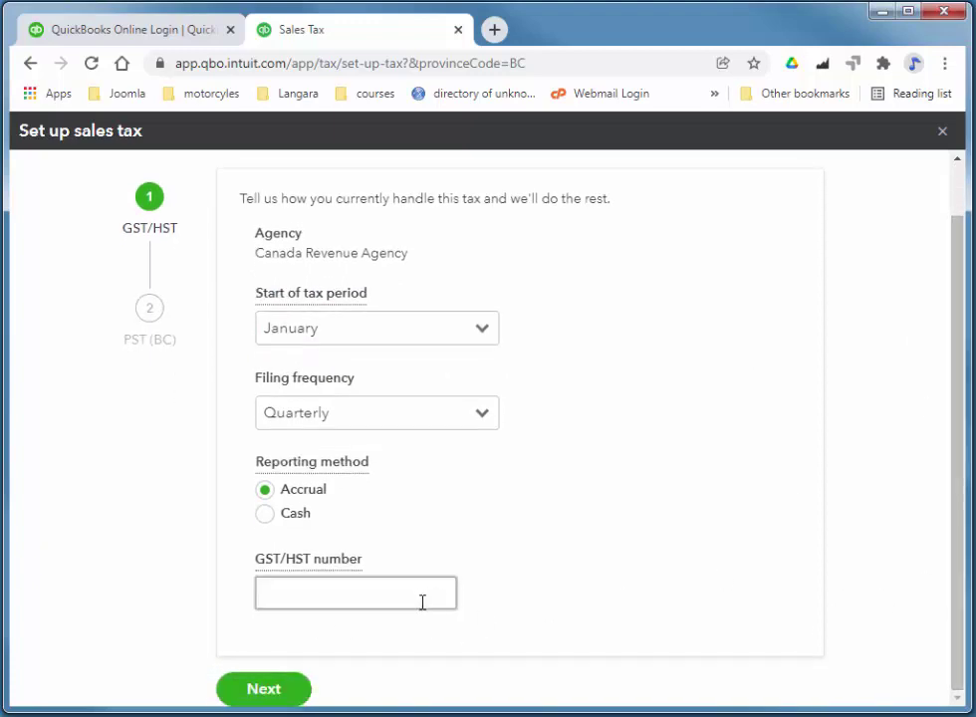
{"action": "left_click", "coordinate": [265, 695]}
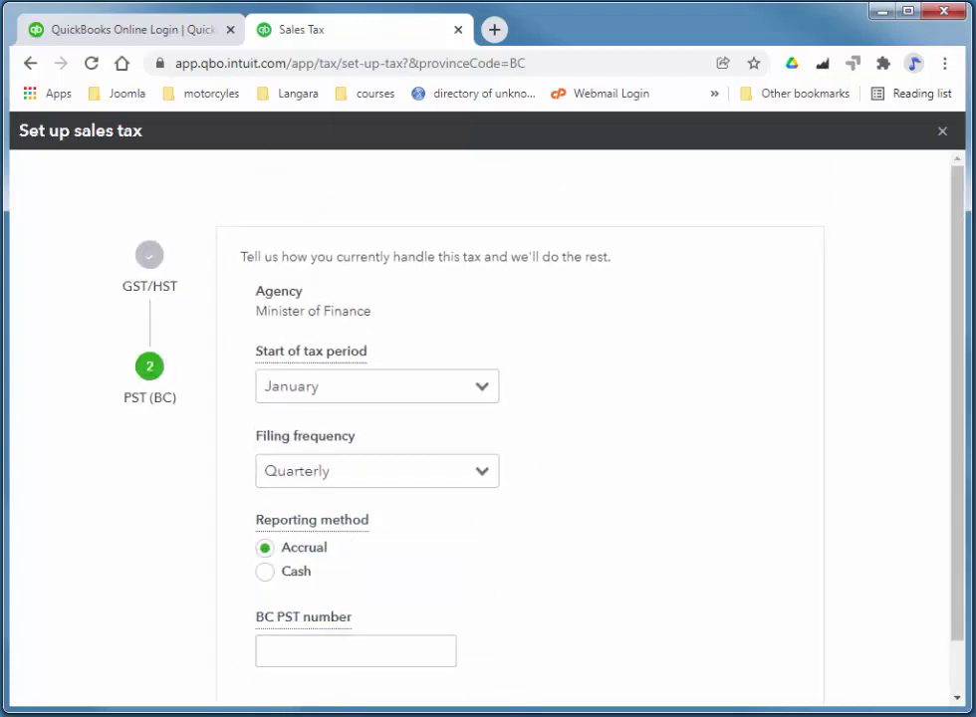
{"action": "scroll", "coordinate": [967, 549], "scroll_direction": "down", "scroll_amount": 1}
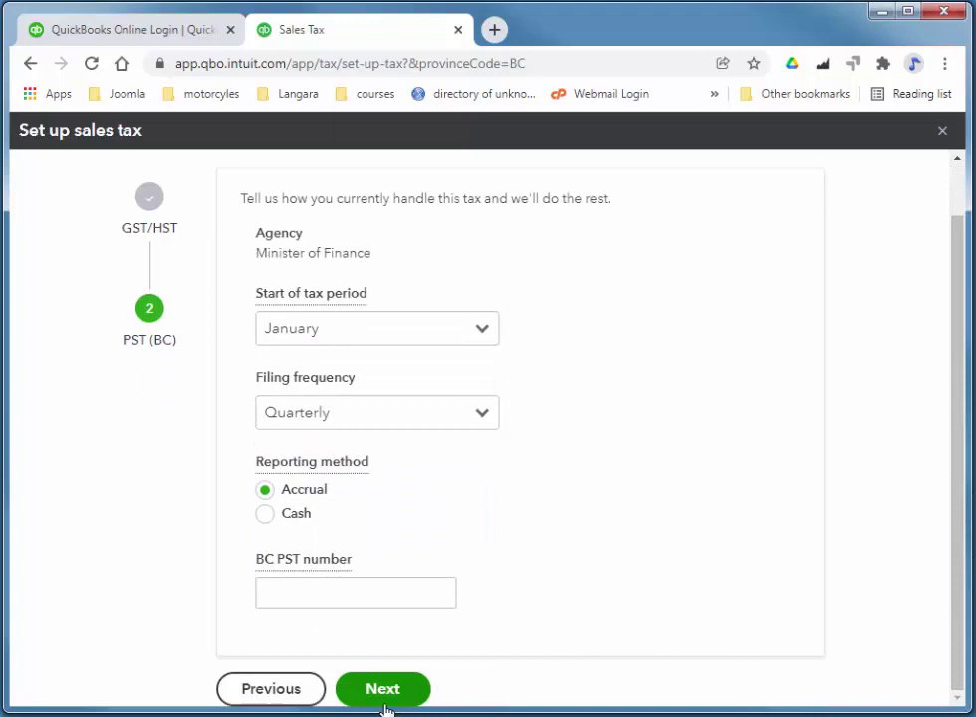
{"action": "left_click", "coordinate": [384, 698]}
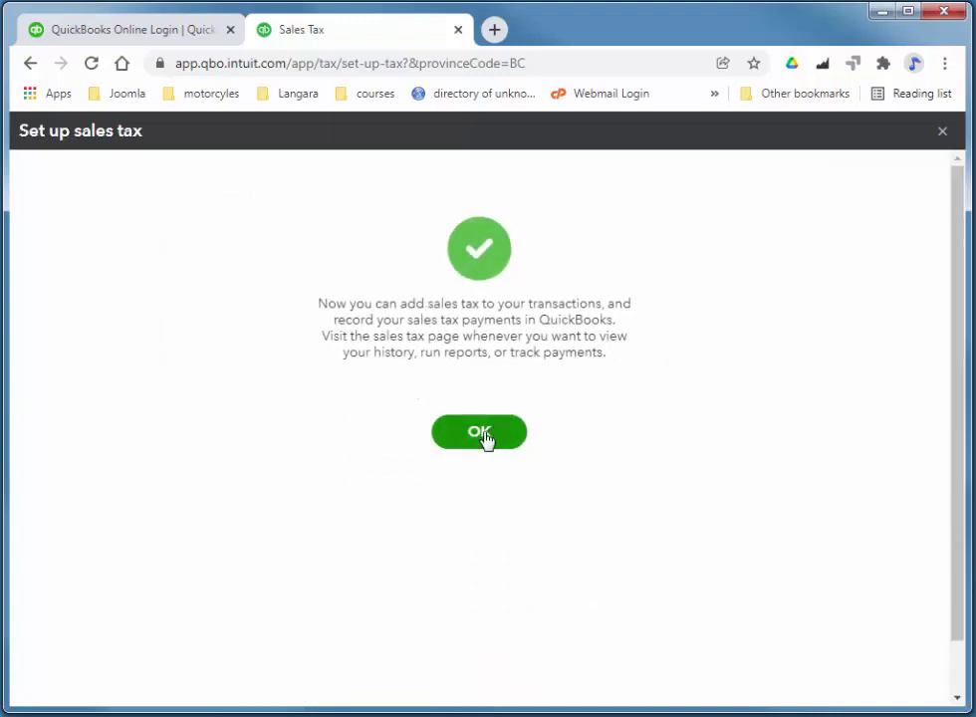
{"action": "left_click", "coordinate": [486, 438]}
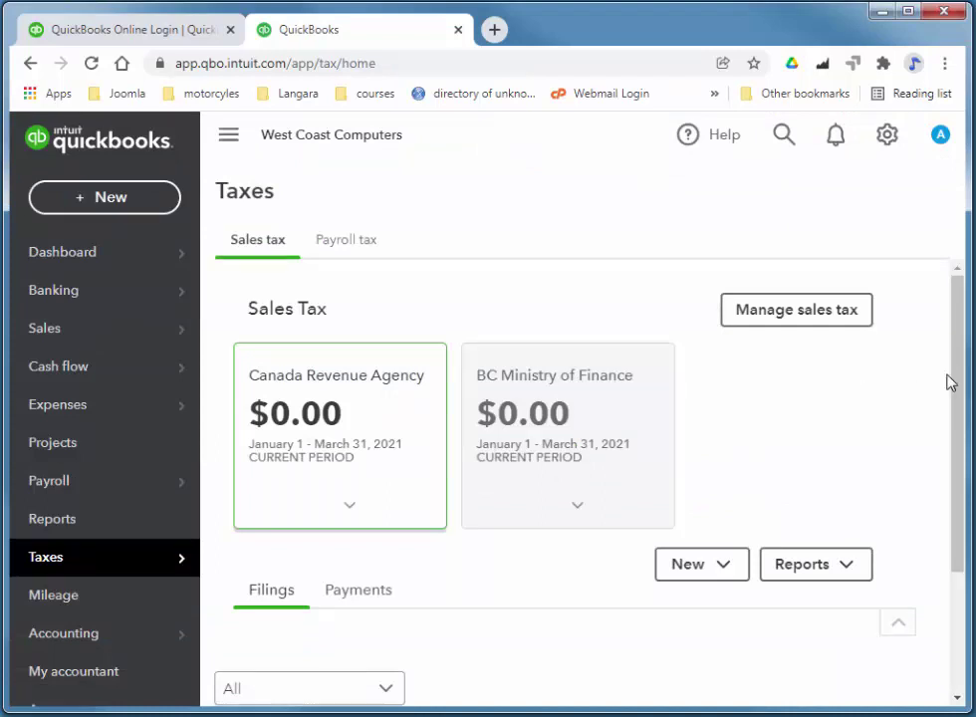
{"action": "left_click_drag", "start_coordinate": [953, 374], "coordinate": [962, 417]}
{"action": "left_click", "coordinate": [798, 317]}
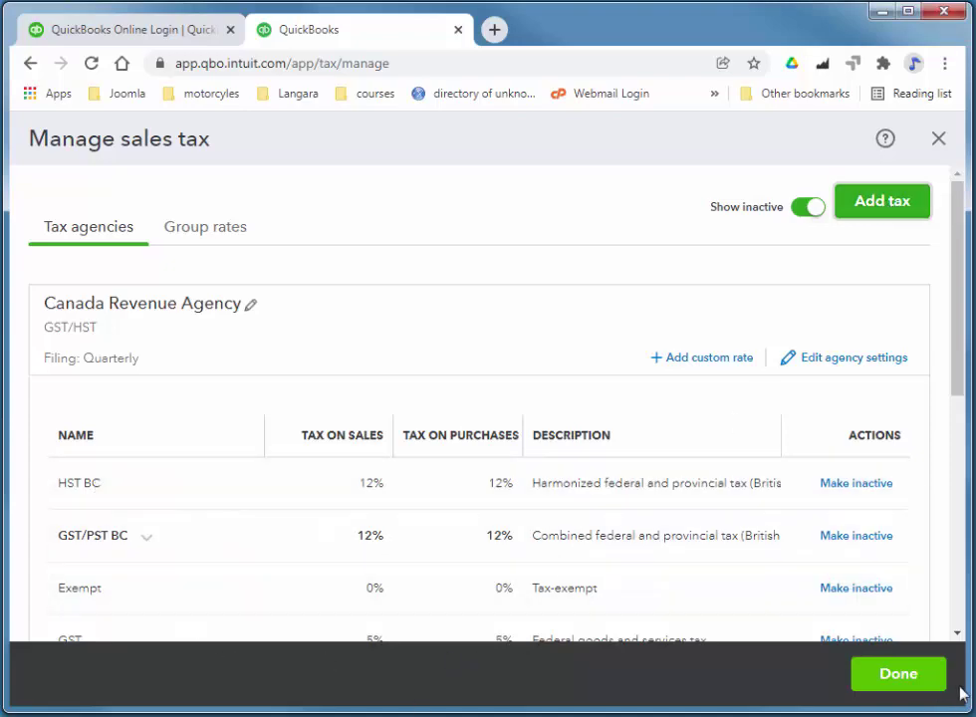
{"action": "left_click", "coordinate": [906, 675]}
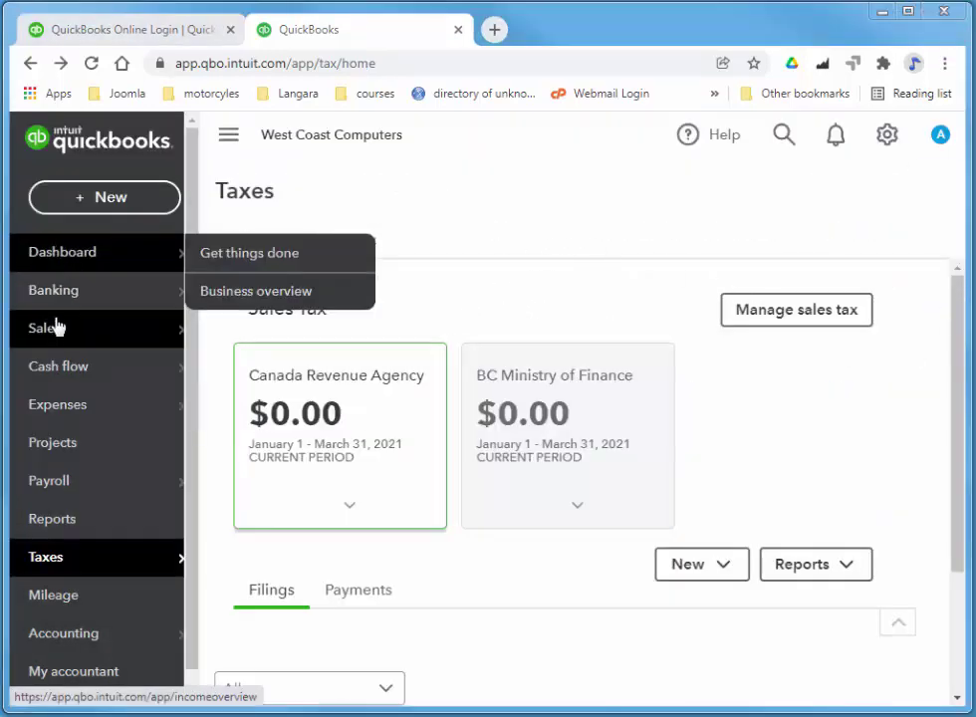
Start a new customer and enter the customer's first and last name.
{"action": "mouse_move", "coordinate": [55, 333]}
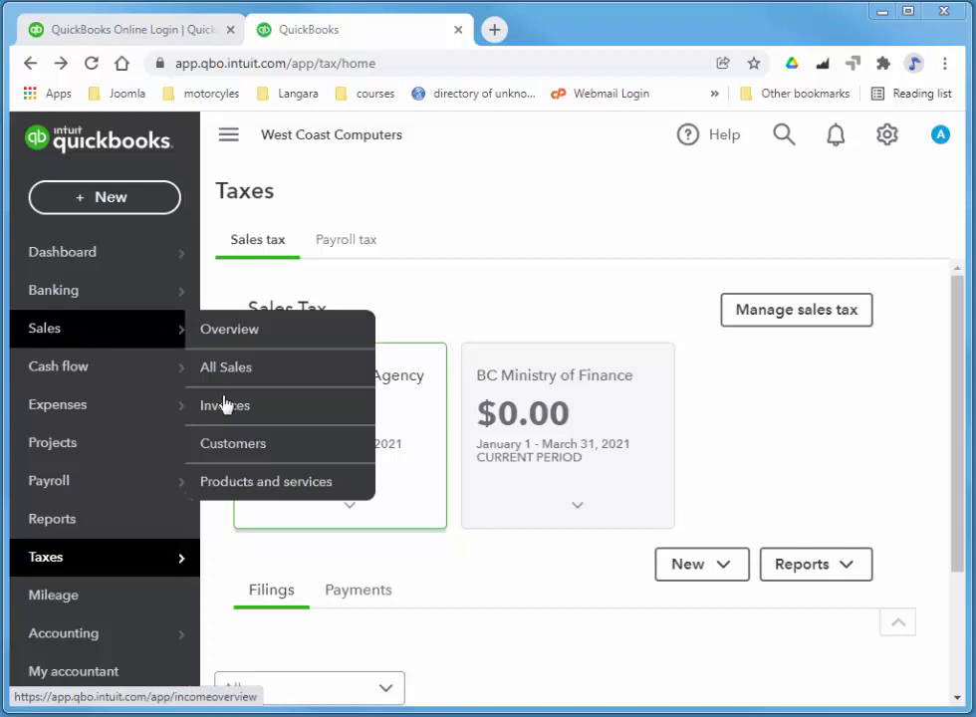
{"action": "left_click", "coordinate": [230, 453]}
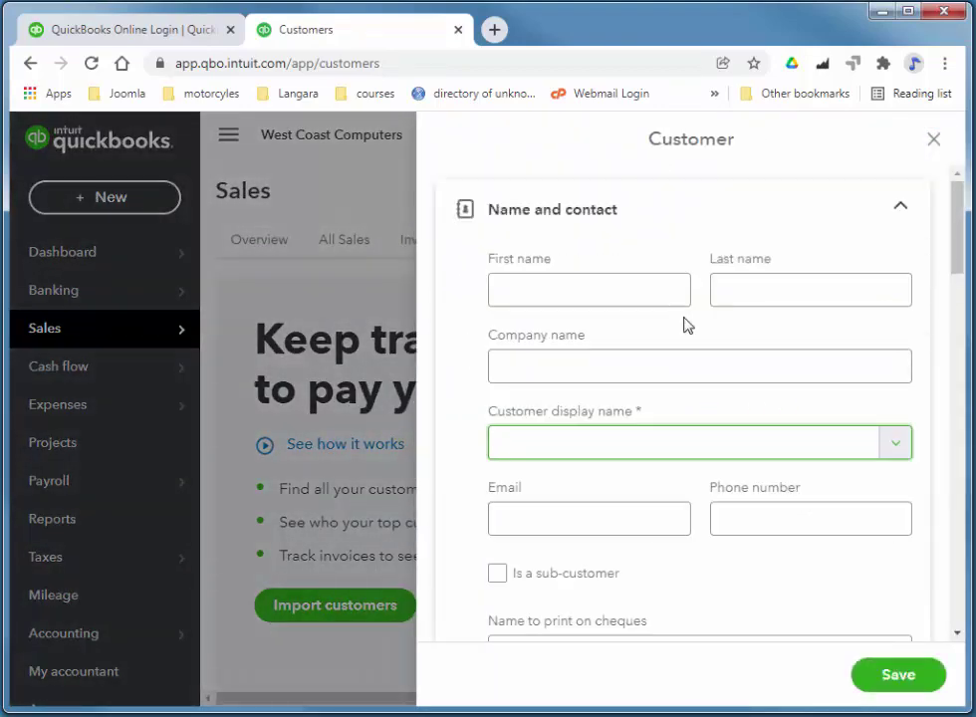
{"action": "left_click", "coordinate": [597, 288]}
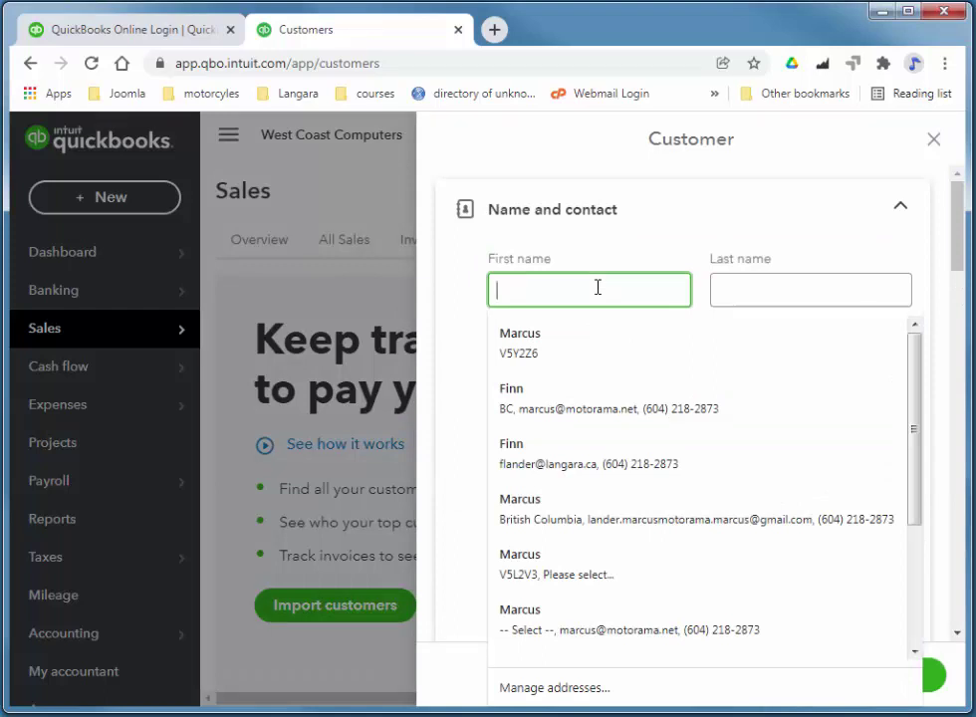
{"action": "key", "text": "Tab"}
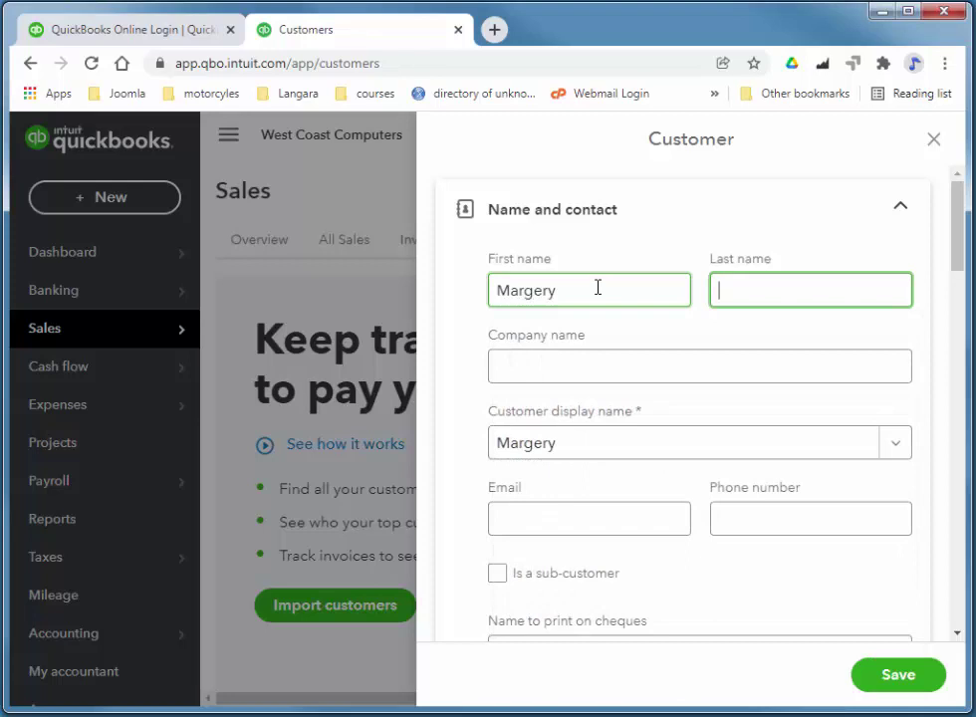
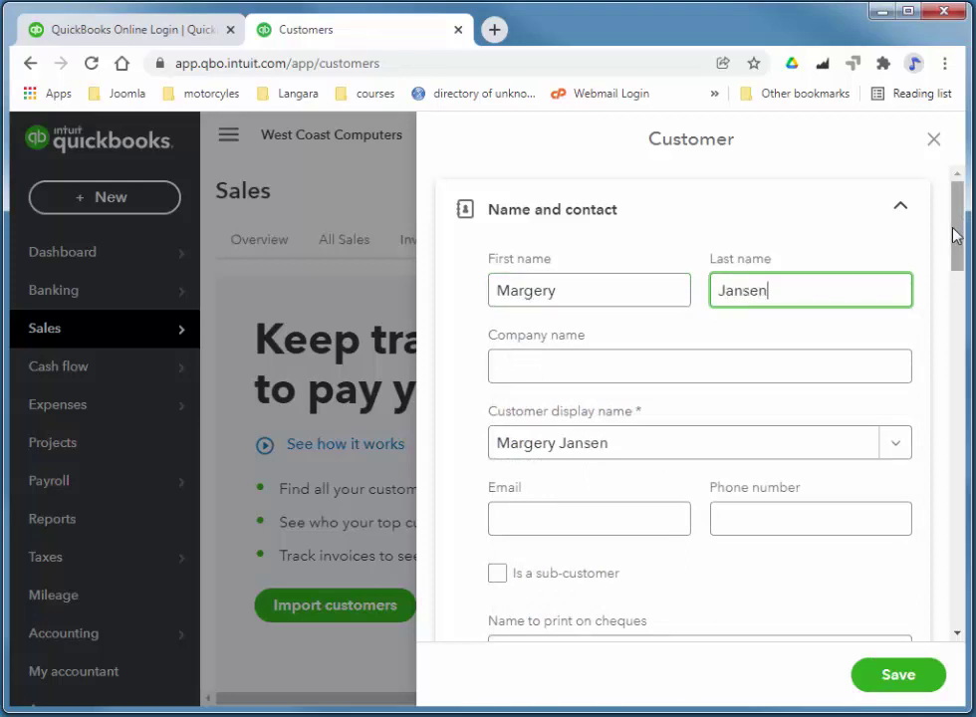
Give the customer a 154.50 opening balance as of 03/12/2021 and save.
{"action": "scroll", "coordinate": [688, 419], "scroll_direction": "down", "scroll_amount": 15}
{"action": "scroll", "coordinate": [687, 418], "scroll_direction": "down", "scroll_amount": 3}
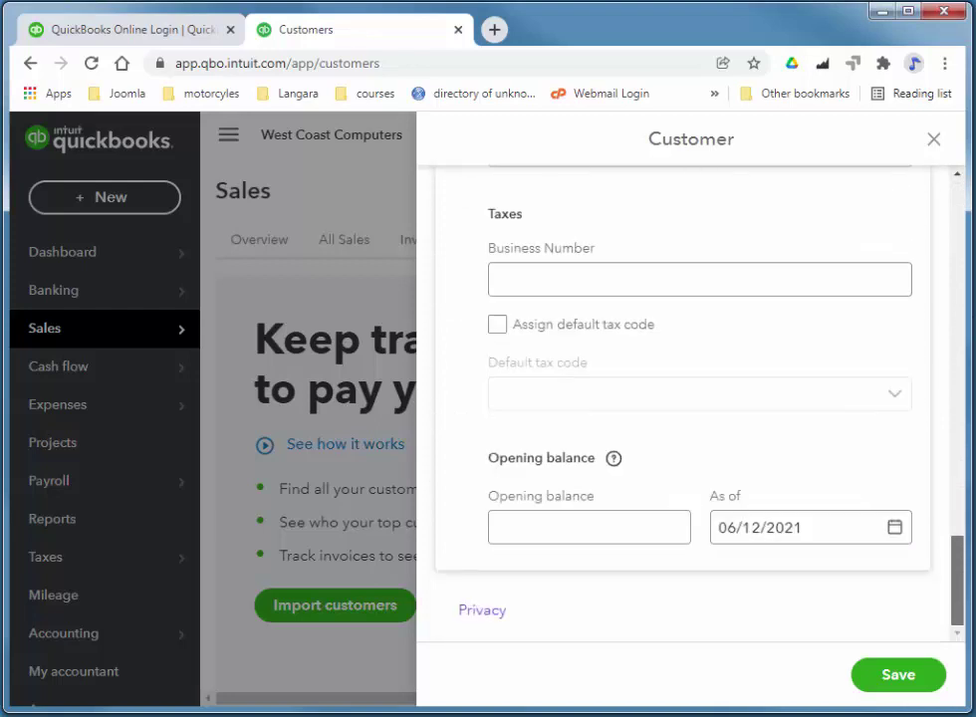
{"action": "left_click", "coordinate": [544, 531]}
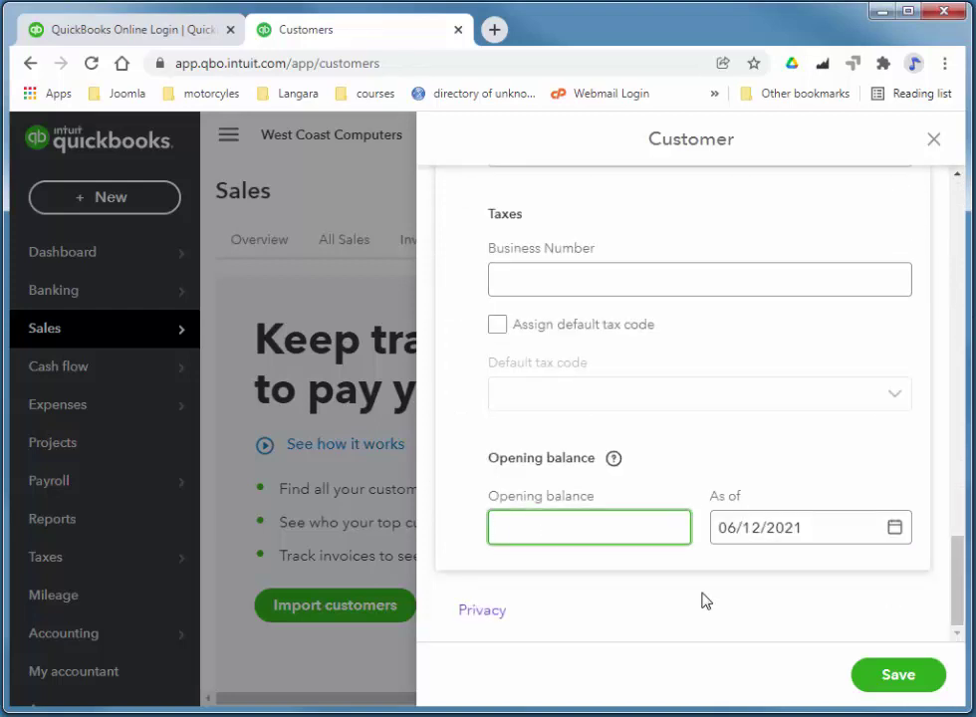
{"action": "type", "text": "154.50"}
{"action": "left_click", "coordinate": [895, 531]}
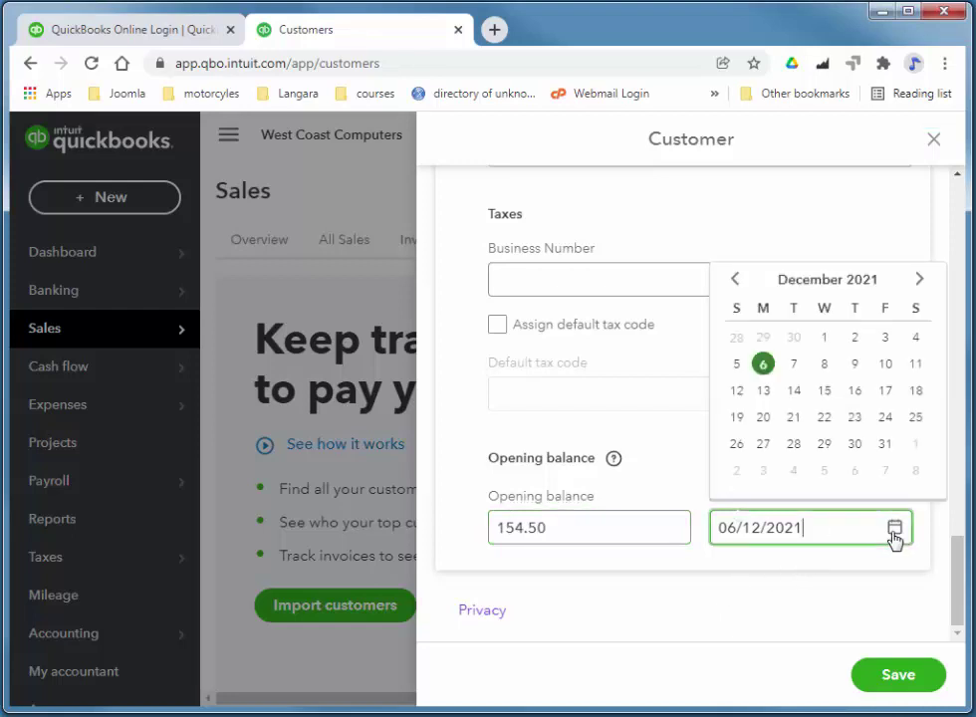
{"action": "left_click", "coordinate": [884, 337]}
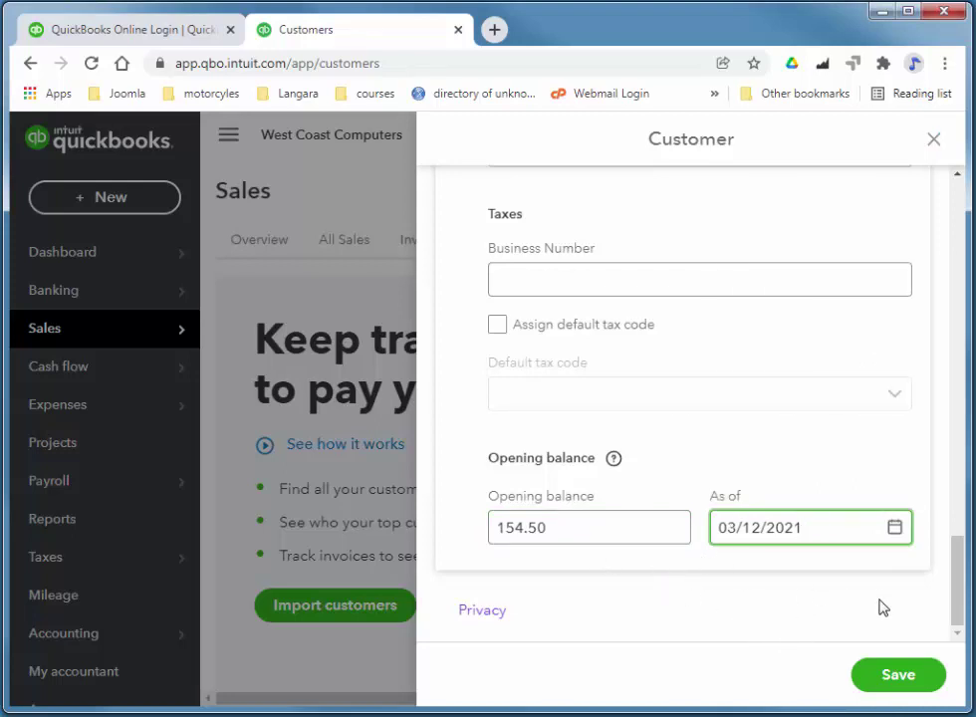
{"action": "left_click", "coordinate": [899, 682]}
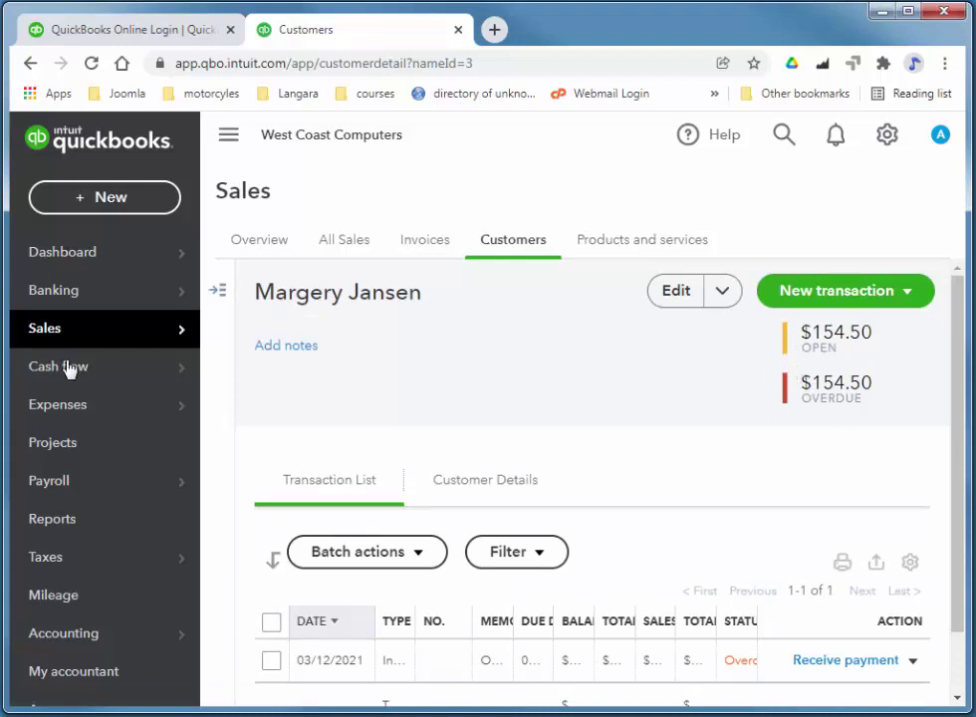
Start a new supplier with Kingsway Stationery entered as the company name.
{"action": "mouse_move", "coordinate": [30, 401]}
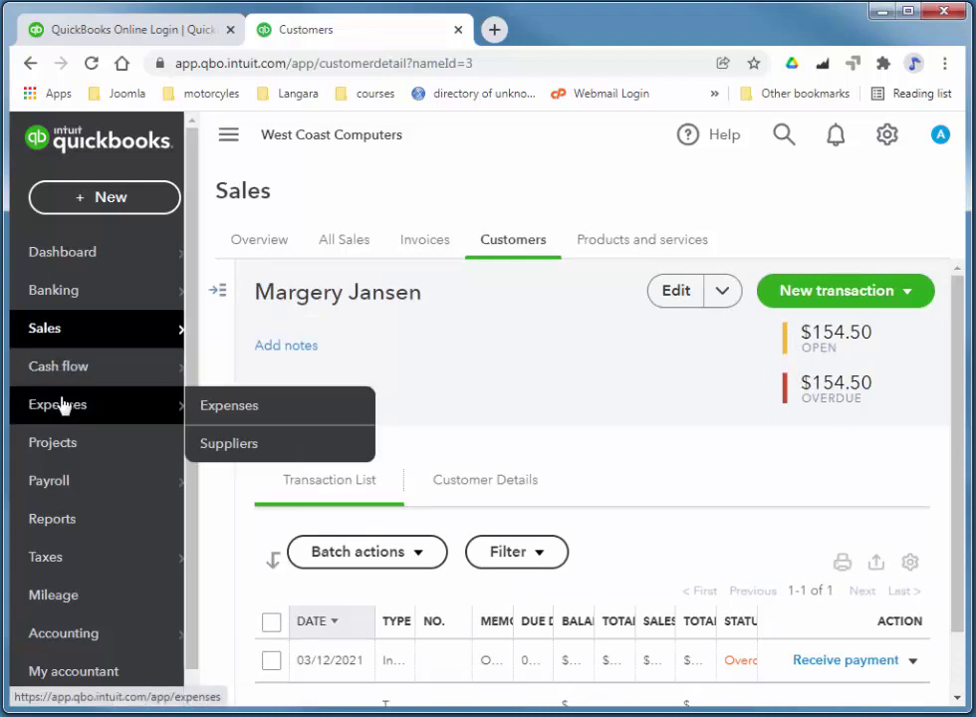
{"action": "left_click", "coordinate": [229, 446]}
{"action": "left_click", "coordinate": [809, 303]}
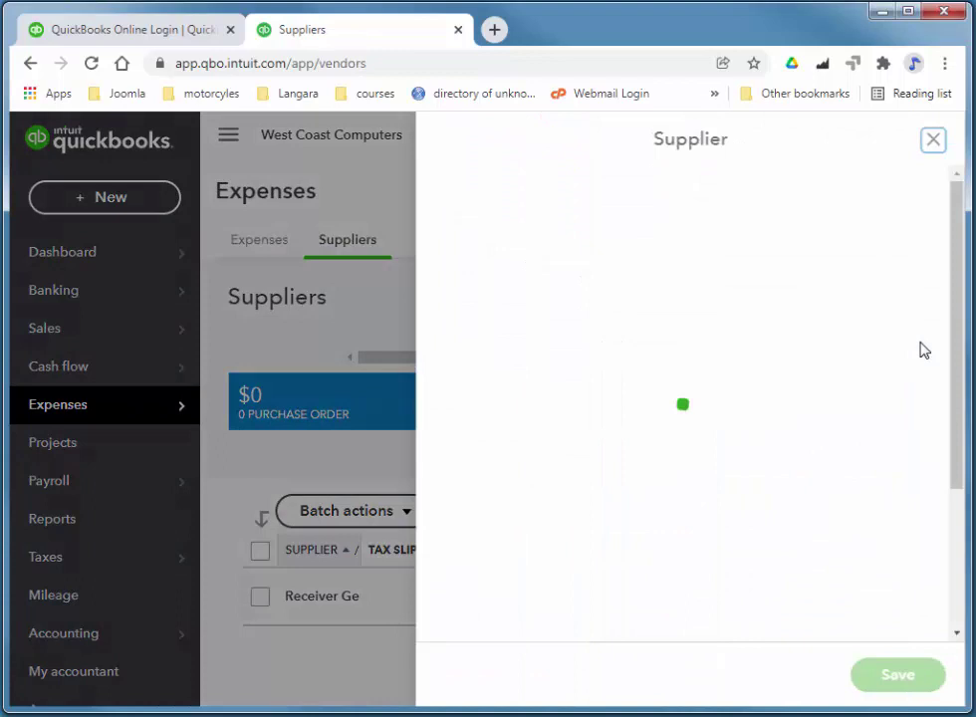
{"action": "left_click", "coordinate": [516, 292]}
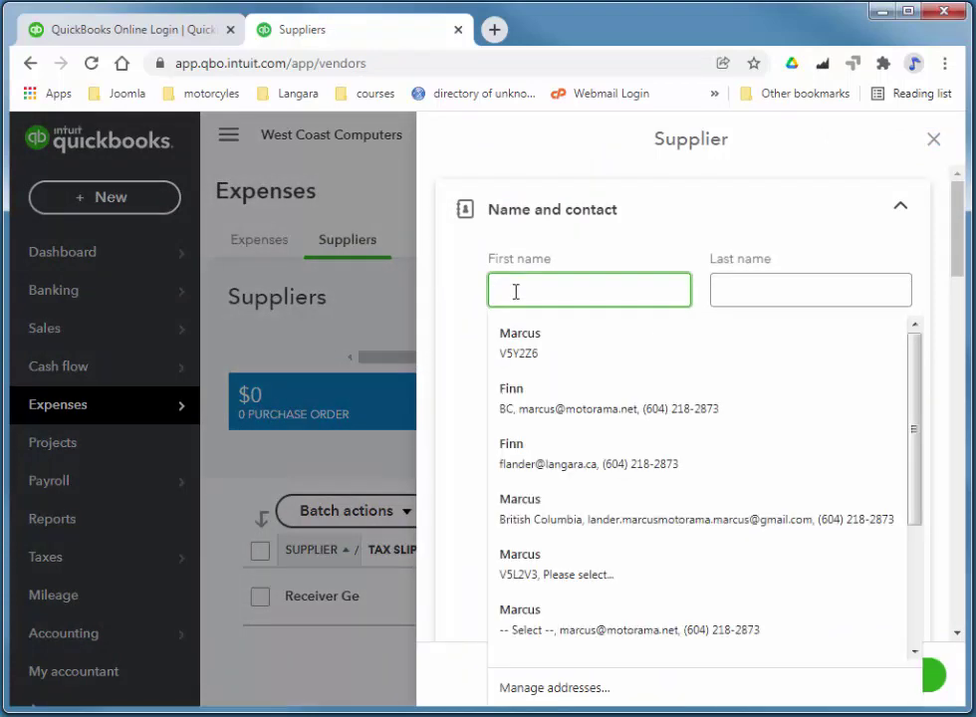
{"action": "type", "text": "Kingsway "}
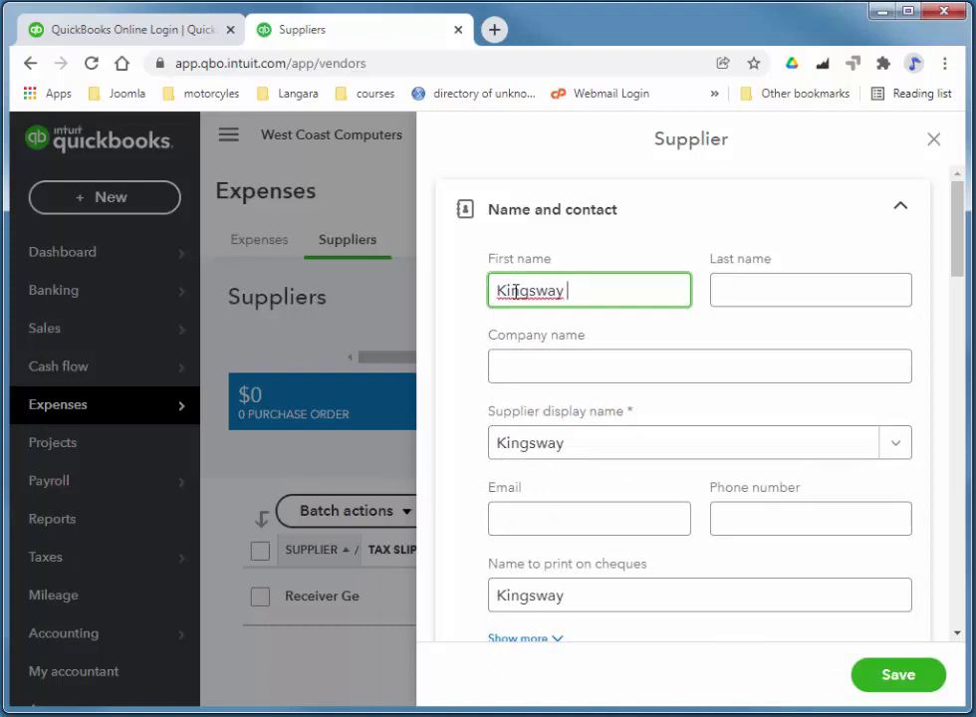
{"action": "type", "text": "Stationery"}
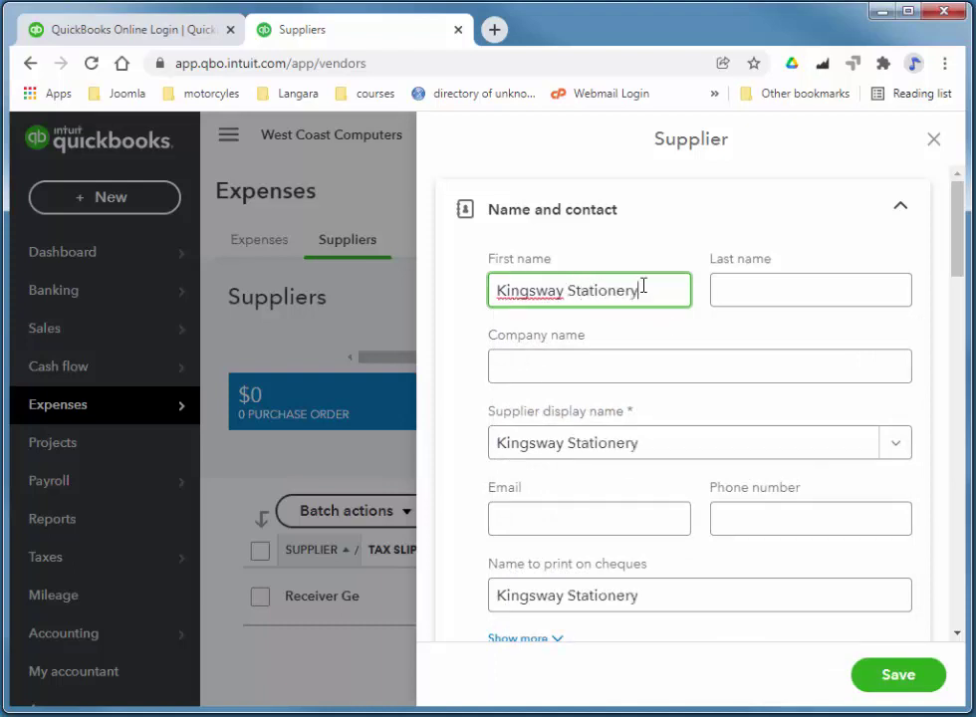
{"action": "left_click_drag", "start_coordinate": [643, 286], "coordinate": [490, 286]}
{"action": "key", "text": "ctrl+c"}
{"action": "key", "text": "BackSpace"}
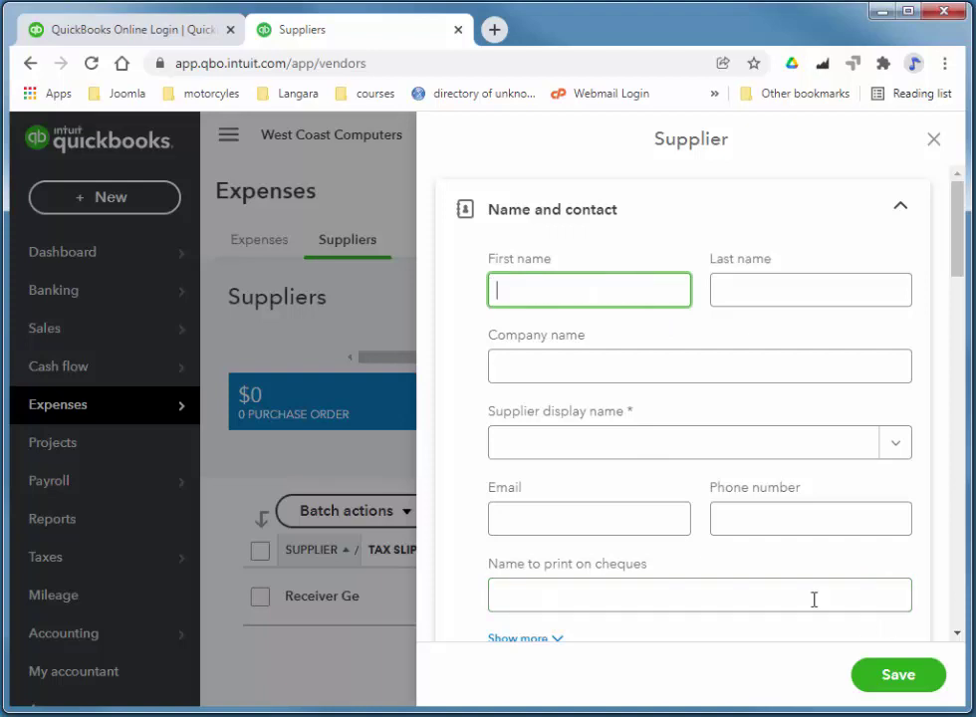
{"action": "left_click", "coordinate": [576, 363]}
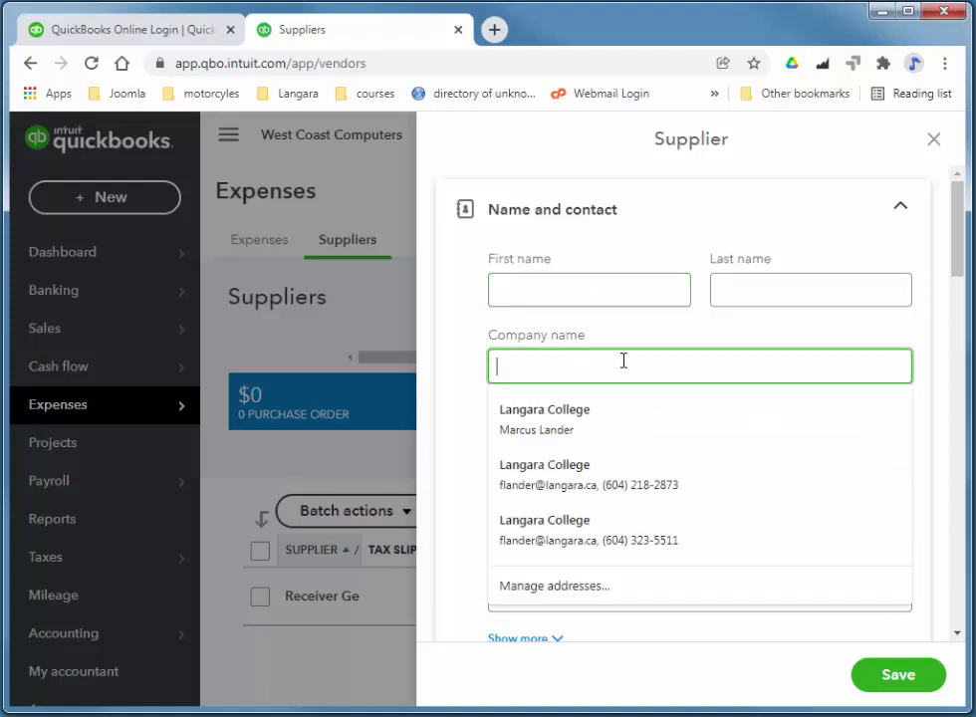
{"action": "key", "text": "ctrl+v"}
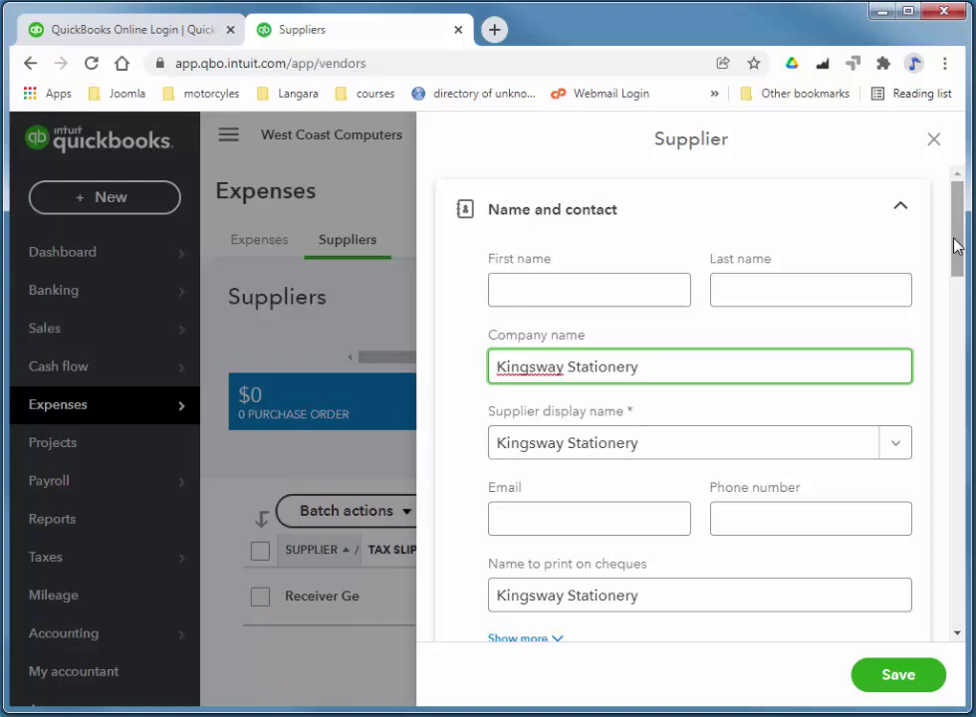
Set the supplier's opening balance to 195.74 as of 03/12/2021 and save.
{"action": "left_click_drag", "start_coordinate": [961, 240], "coordinate": [940, 619]}
{"action": "left_click", "coordinate": [596, 534]}
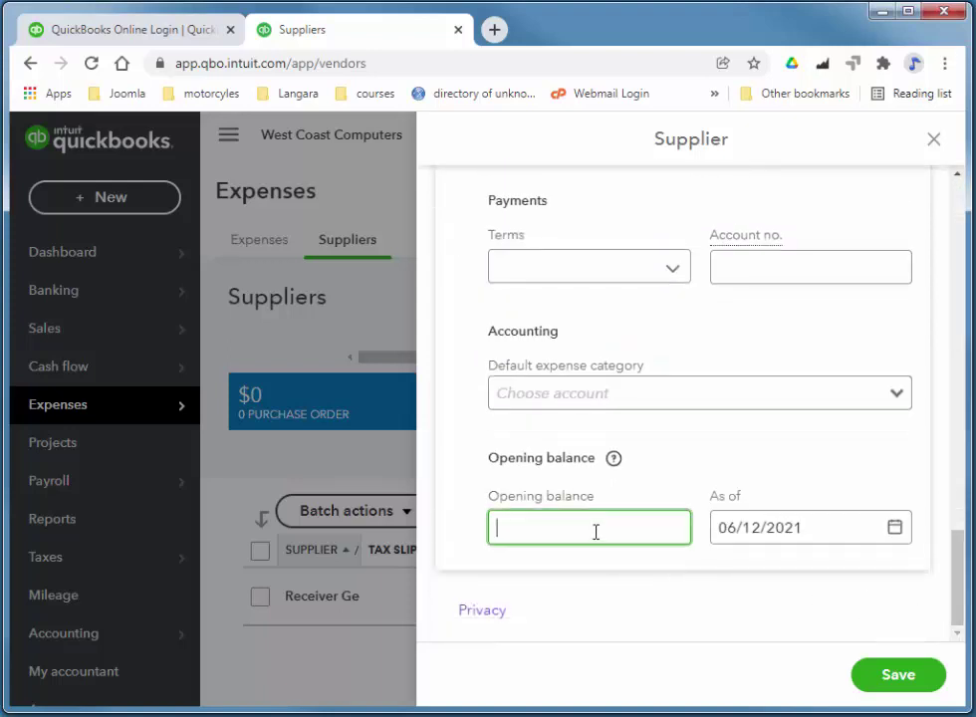
{"action": "type", "text": "195.74"}
{"action": "left_click", "coordinate": [894, 529]}
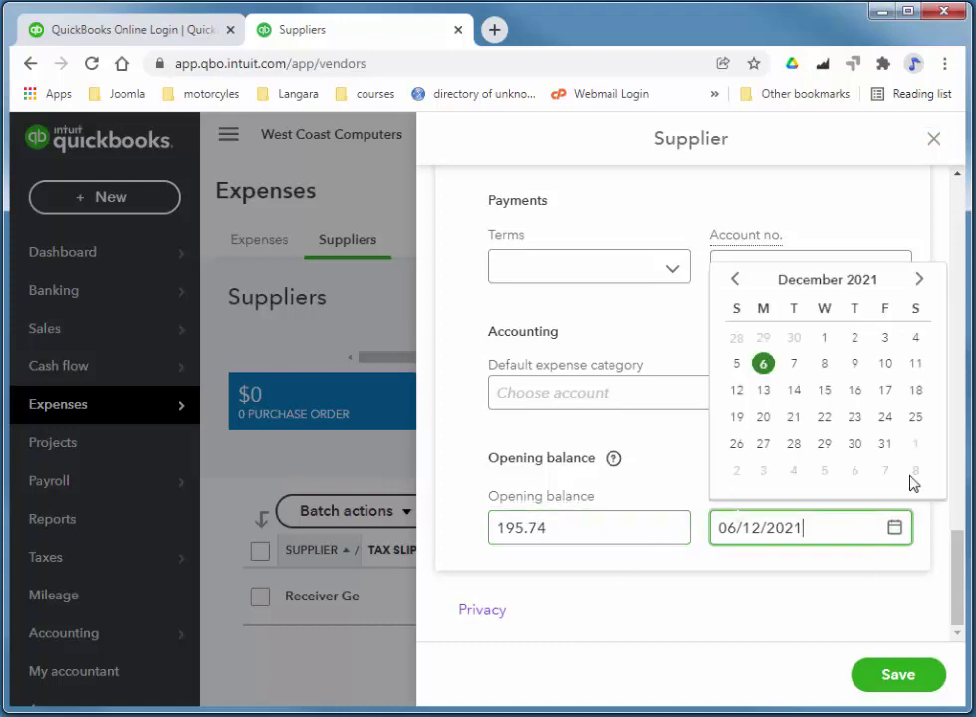
{"action": "left_click", "coordinate": [885, 336]}
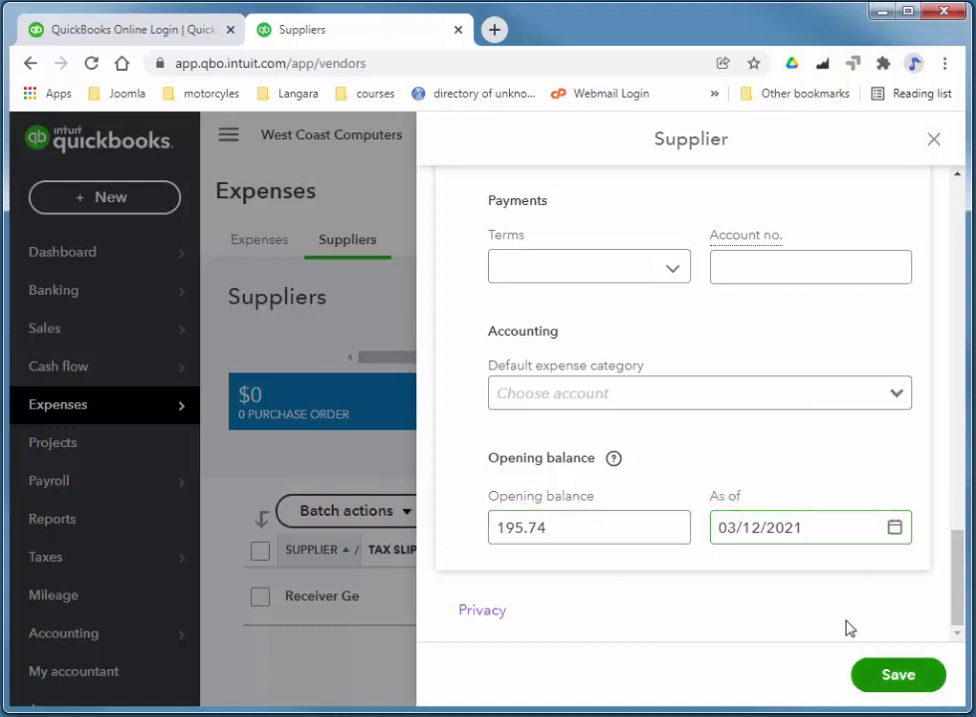
{"action": "left_click", "coordinate": [899, 674]}
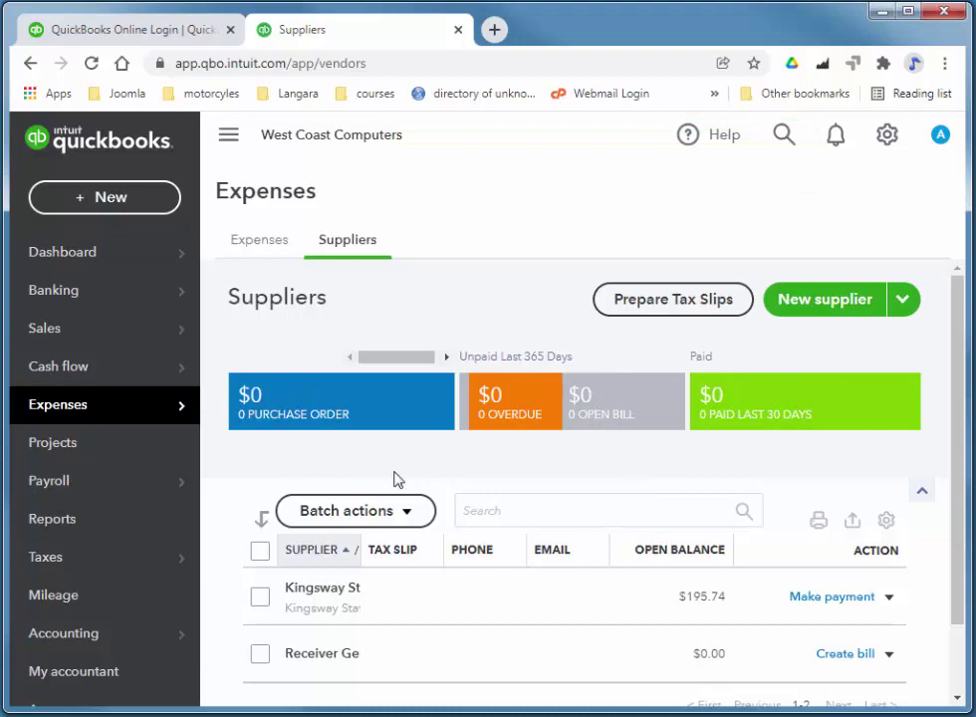
Open the full Chart of Accounts table from the gear menu.
{"action": "mouse_move", "coordinate": [79, 296]}
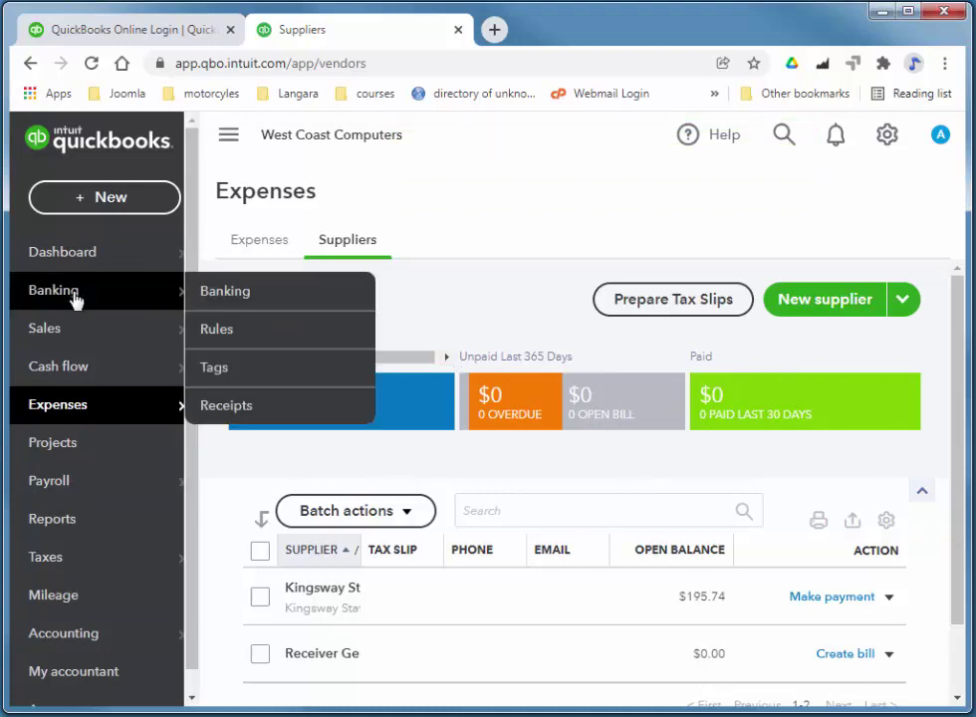
{"action": "left_click", "coordinate": [888, 137]}
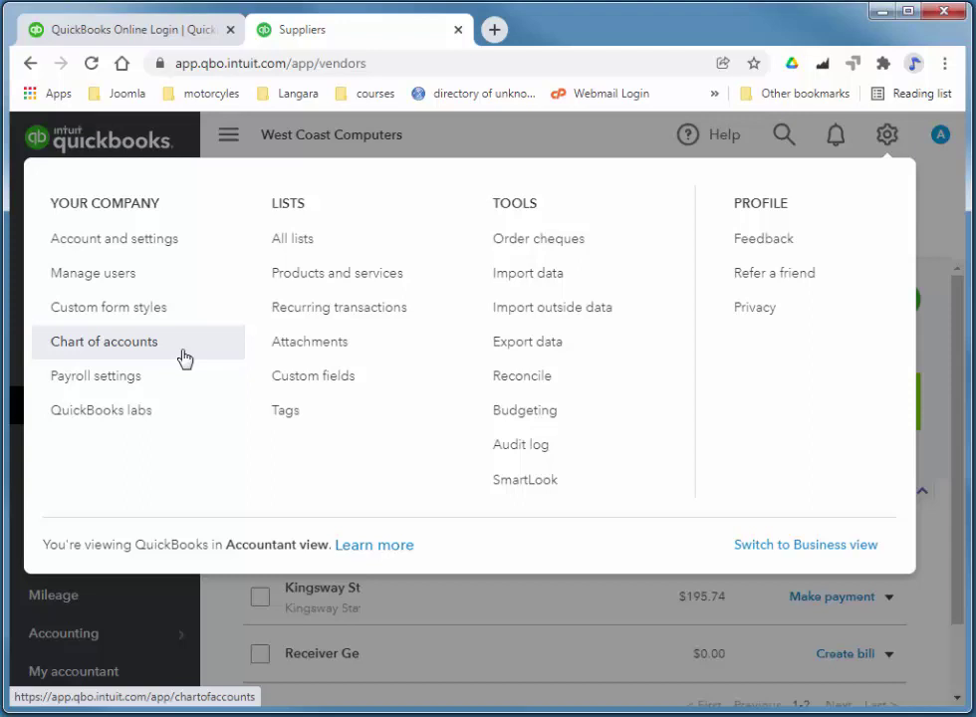
{"action": "left_click", "coordinate": [126, 352]}
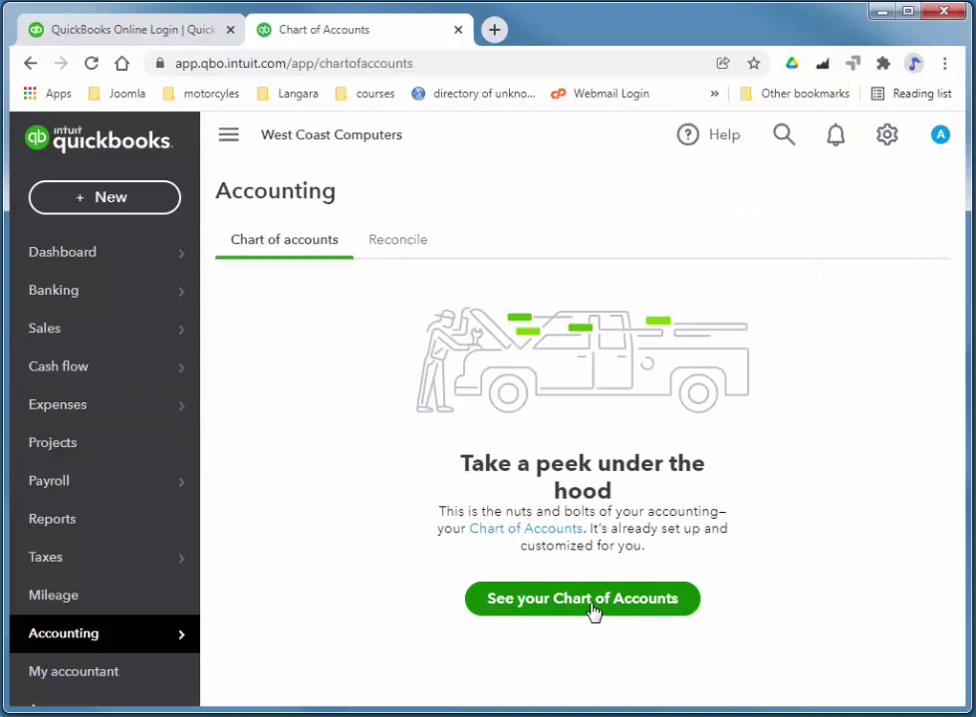
{"action": "left_click", "coordinate": [677, 610]}
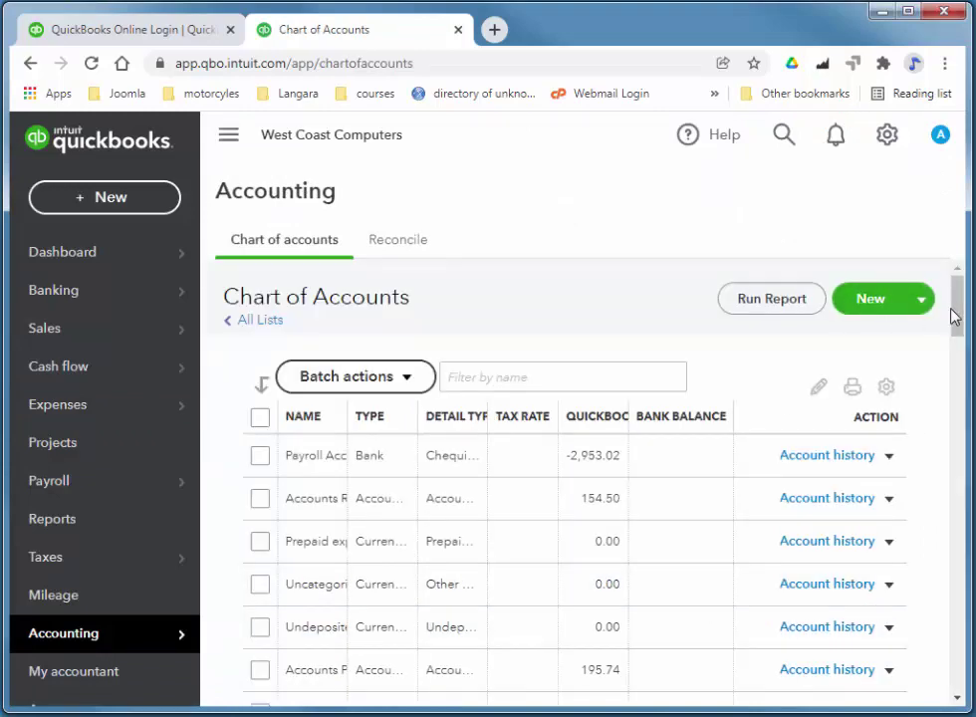
{"action": "left_click_drag", "start_coordinate": [952, 317], "coordinate": [971, 269]}
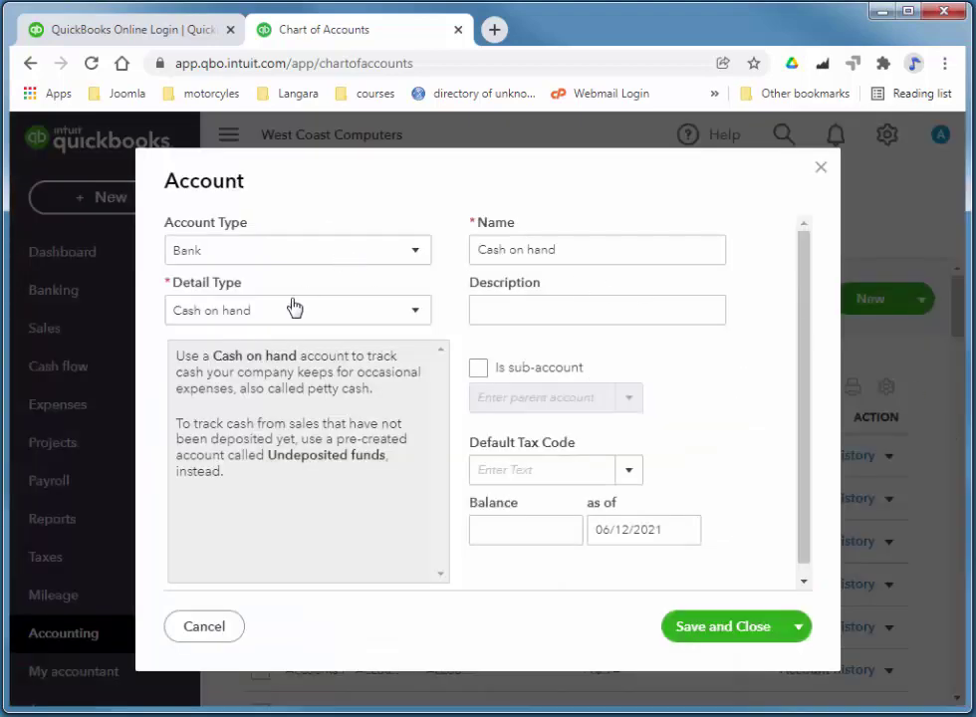
Create the Chequing account Royal Bank Chequing with an 8,937.54 balance as of 03/12/2021.
{"action": "left_click", "coordinate": [271, 315]}
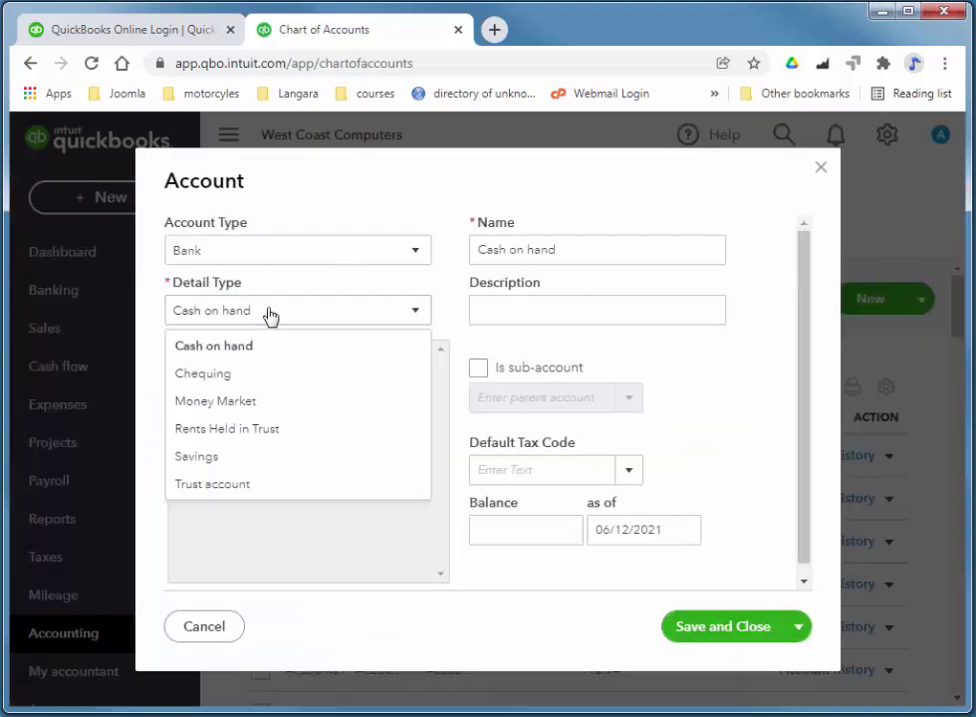
{"action": "left_click", "coordinate": [242, 376]}
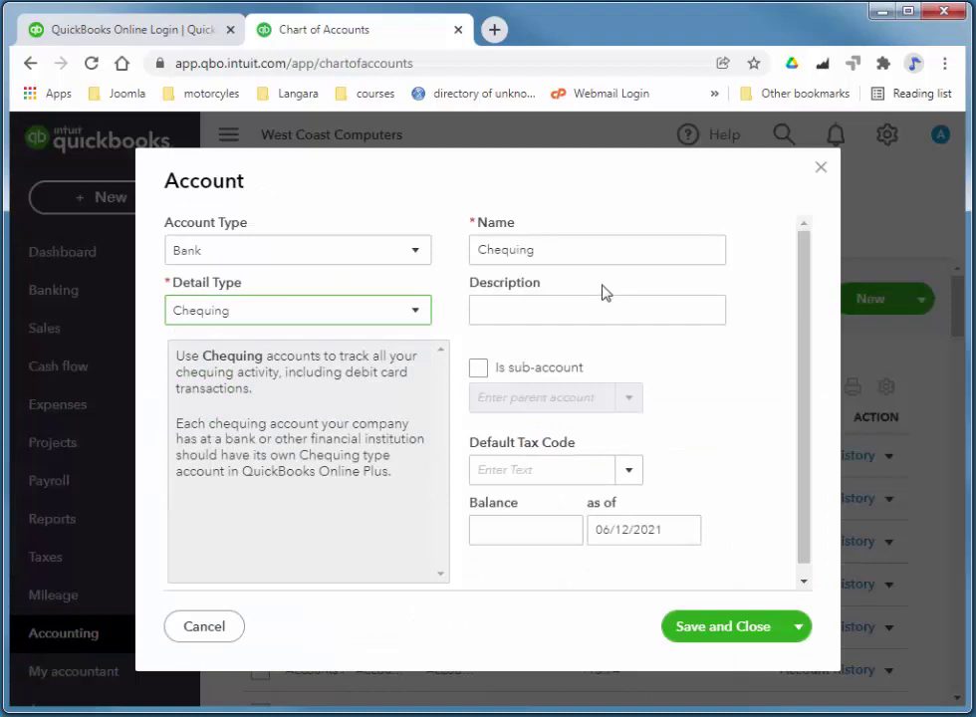
{"action": "left_click", "coordinate": [561, 249]}
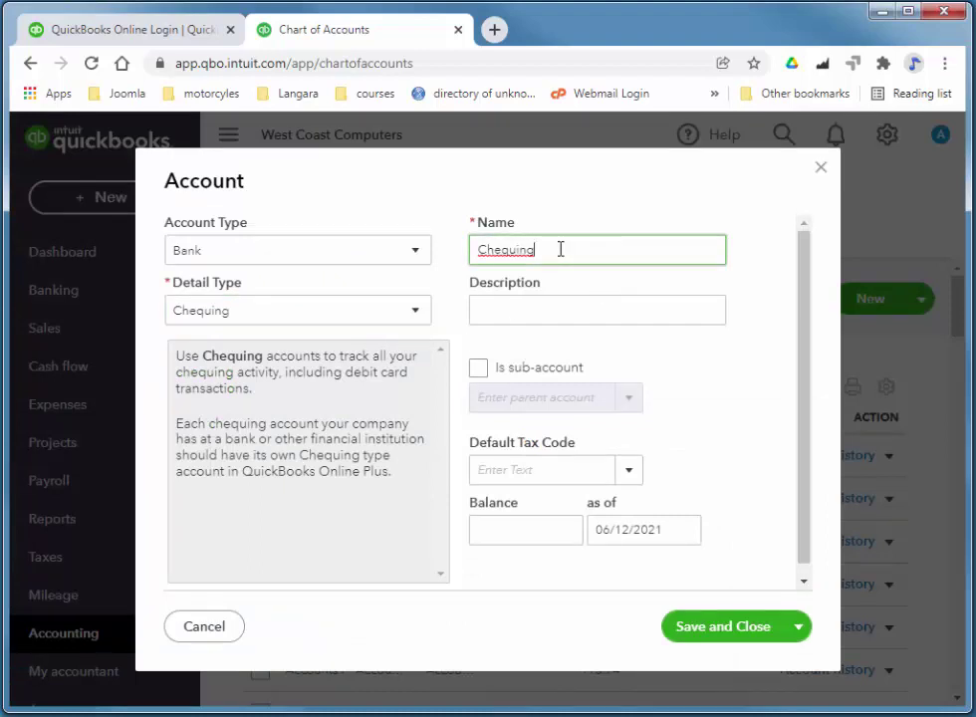
{"action": "left_click_drag", "start_coordinate": [561, 249], "coordinate": [481, 254]}
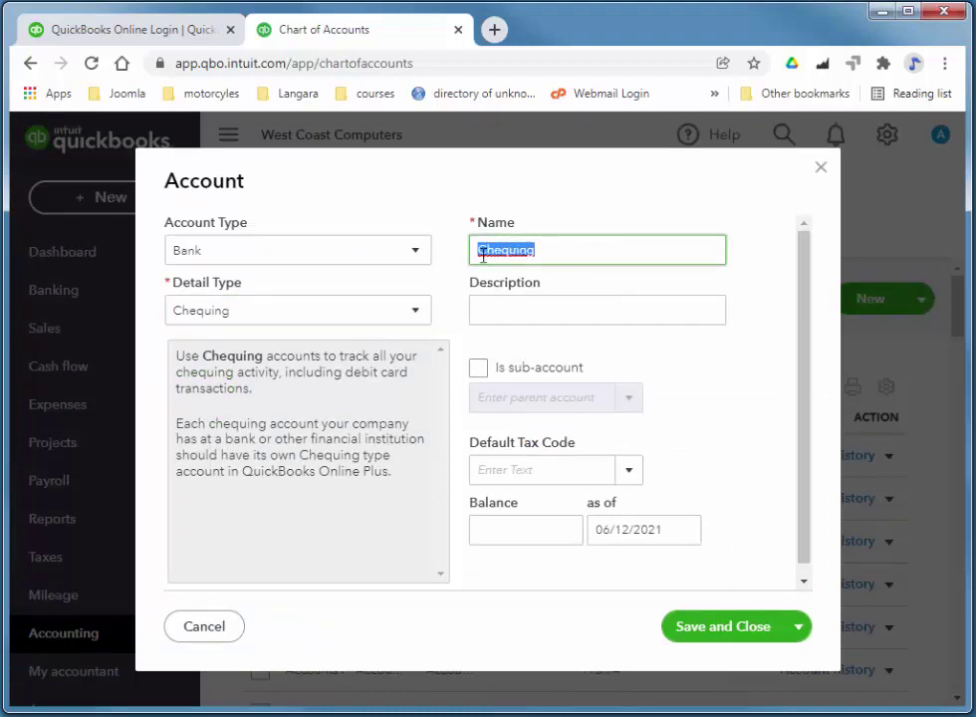
{"action": "type", "text": "Royal Ban"}
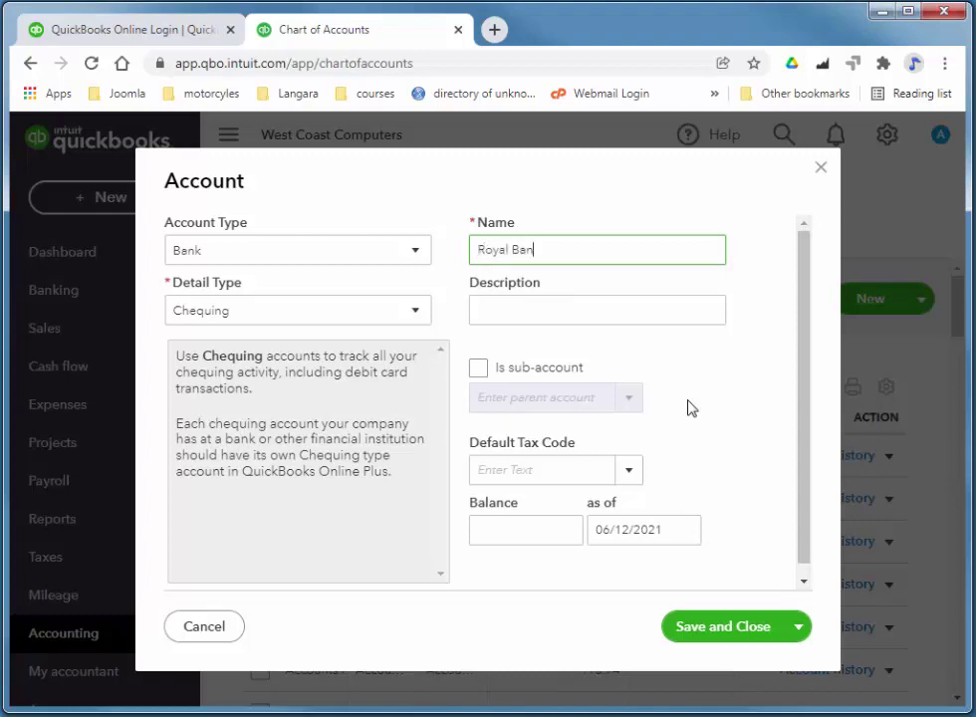
{"action": "type", "text": "k Chequing"}
{"action": "left_click", "coordinate": [554, 529]}
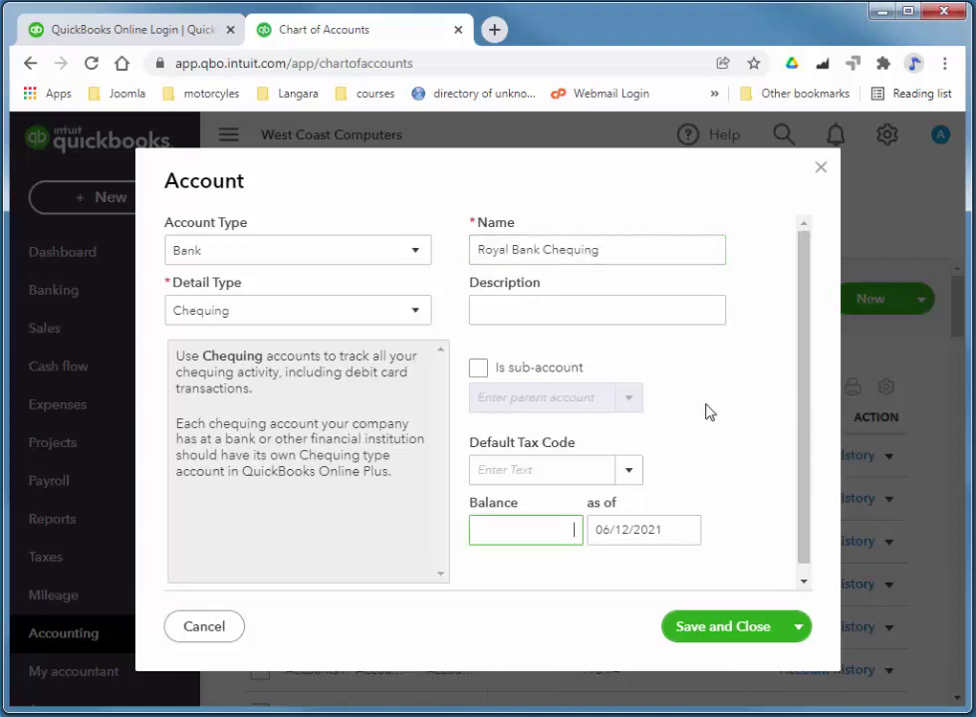
{"action": "type", "text": "8937.54"}
{"action": "left_click", "coordinate": [685, 529]}
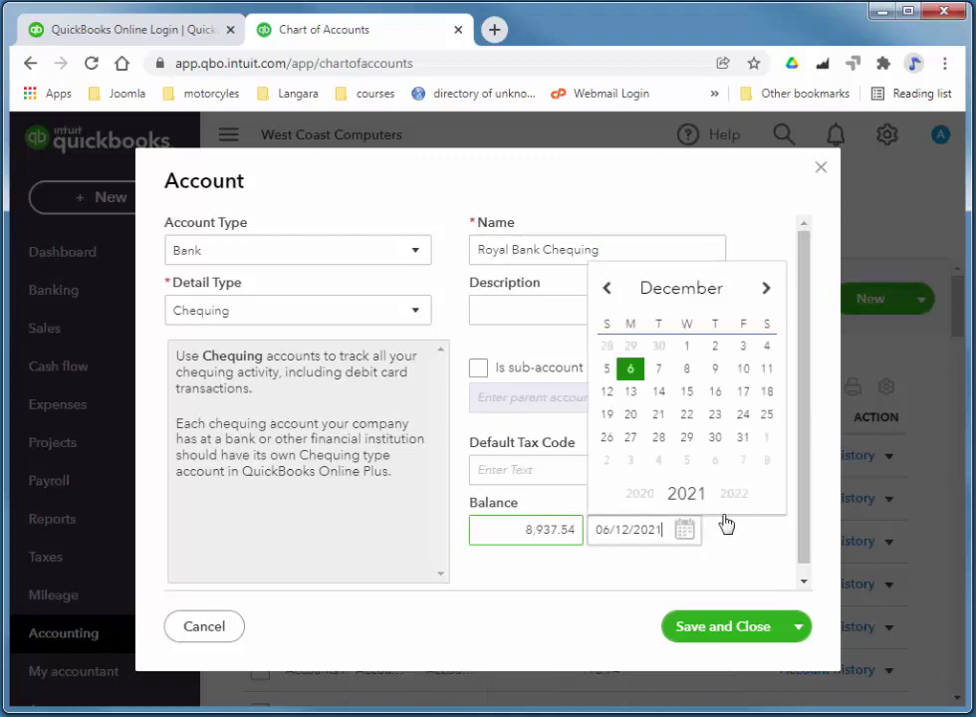
{"action": "left_click", "coordinate": [743, 347]}
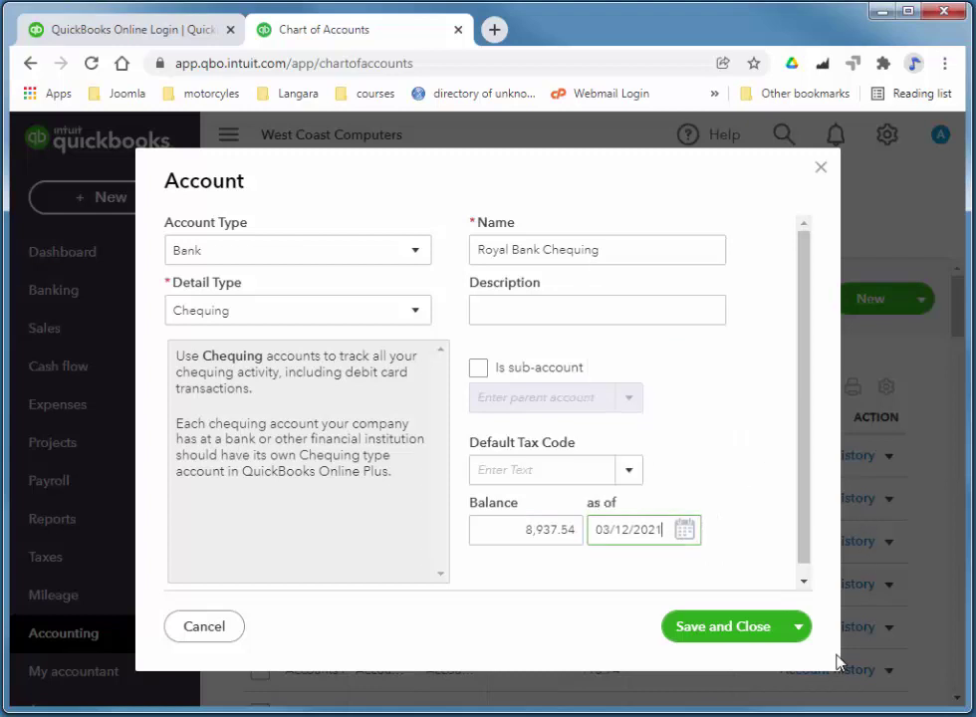
{"action": "left_click", "coordinate": [731, 644]}
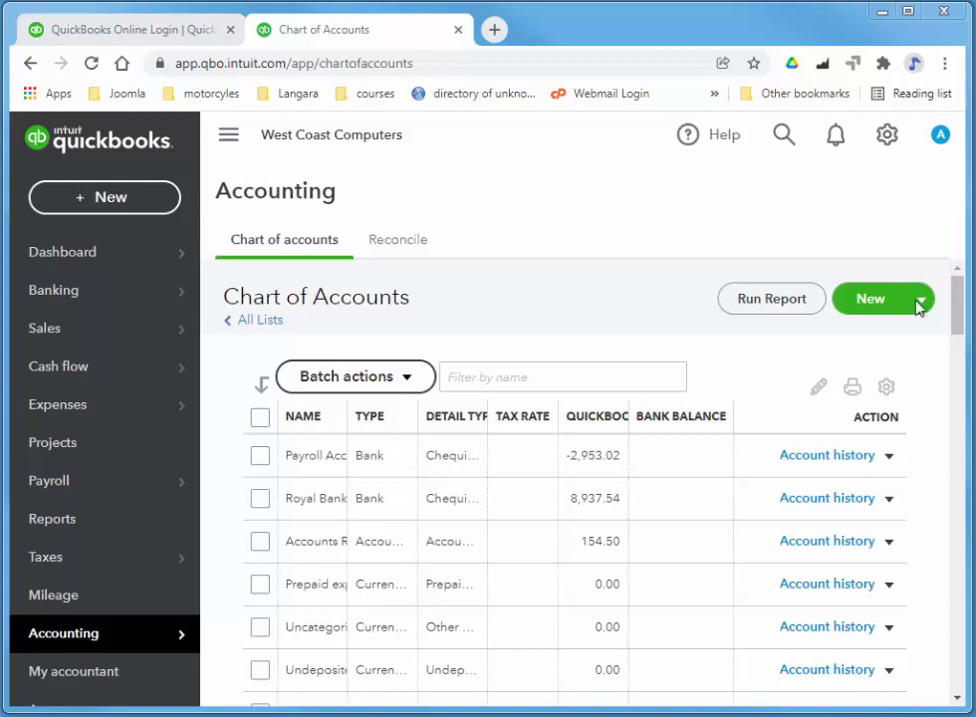
Start a new account and set its type to Long-term Assets.
{"action": "left_click", "coordinate": [876, 311]}
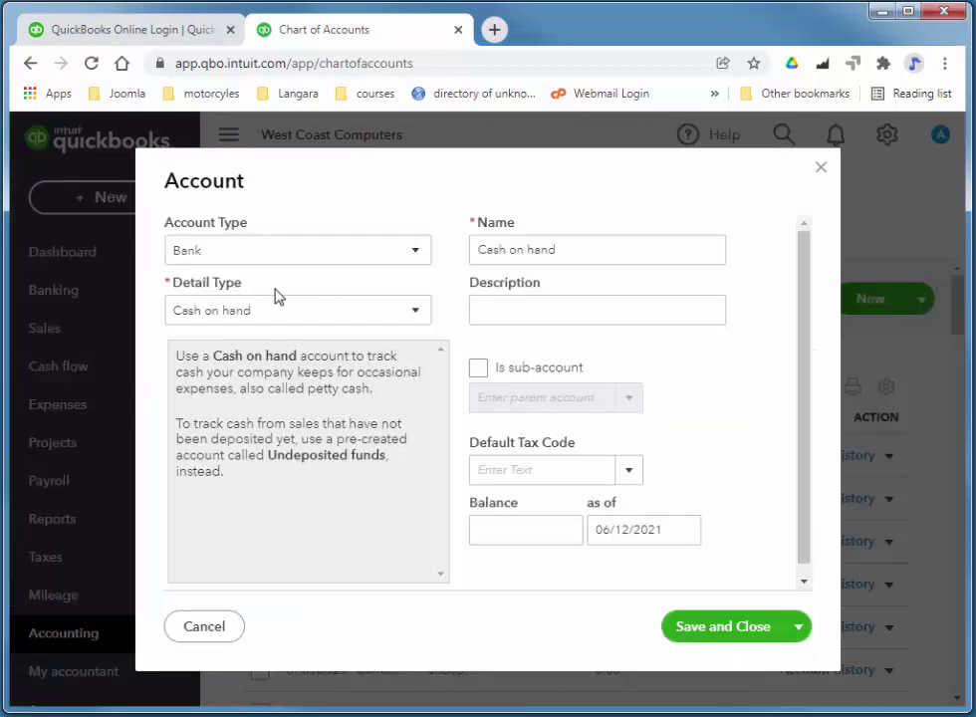
{"action": "left_click", "coordinate": [289, 261]}
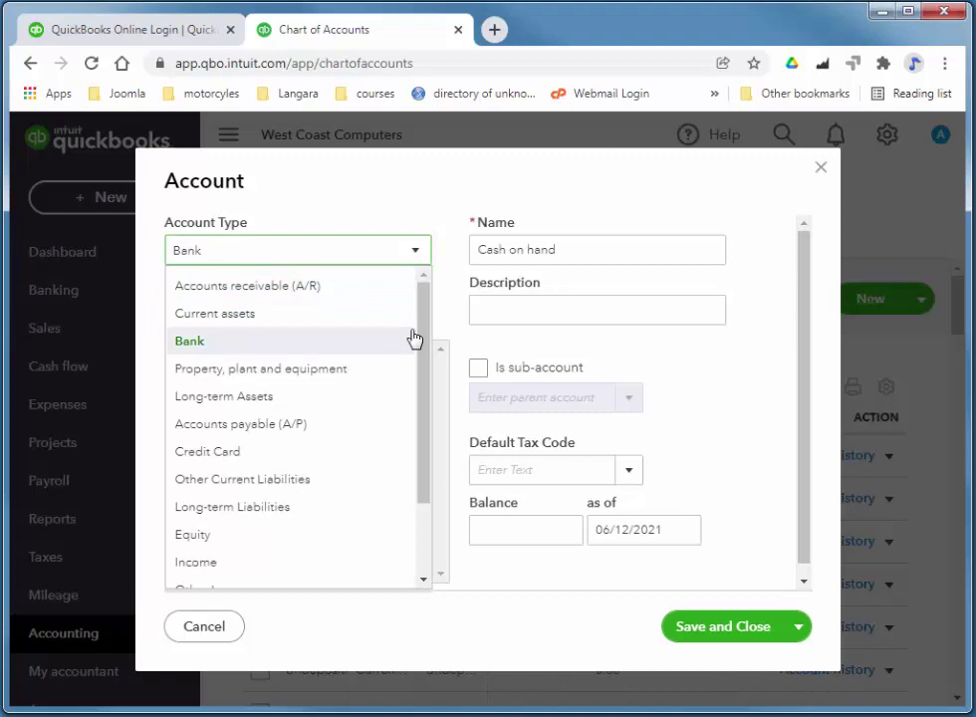
{"action": "left_click_drag", "start_coordinate": [420, 344], "coordinate": [427, 370]}
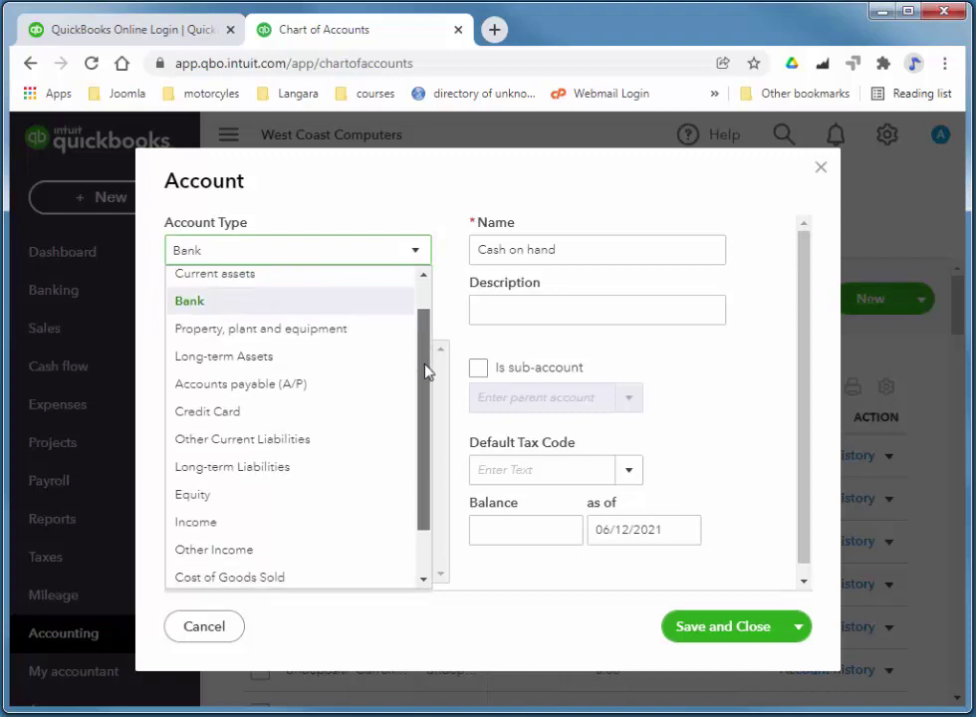
{"action": "left_click", "coordinate": [254, 468]}
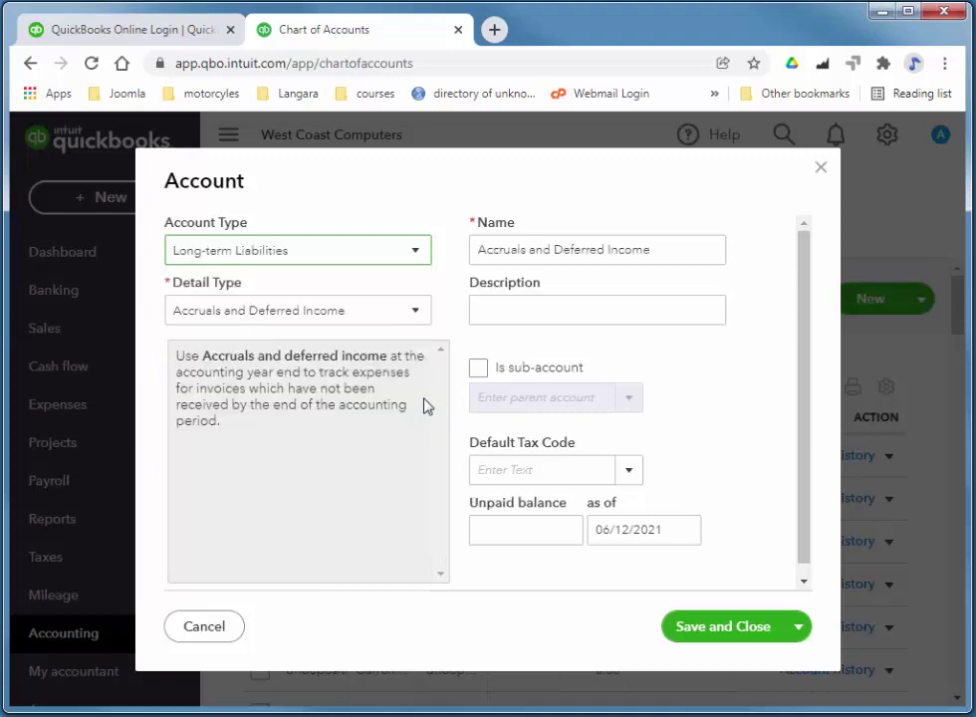
{"action": "left_click", "coordinate": [243, 319]}
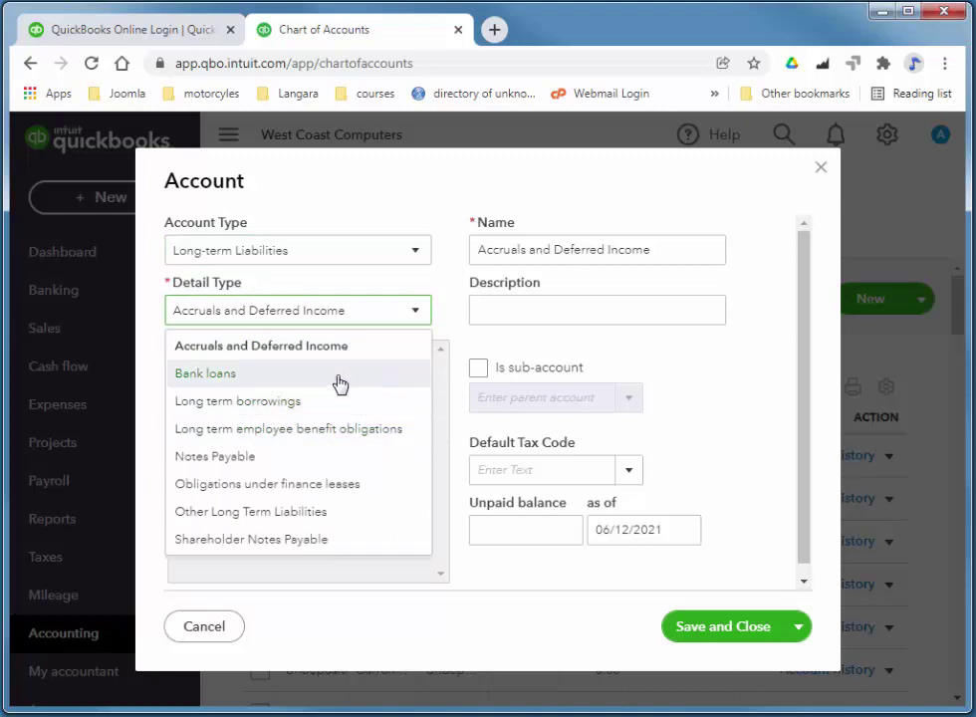
{"action": "left_click", "coordinate": [236, 254]}
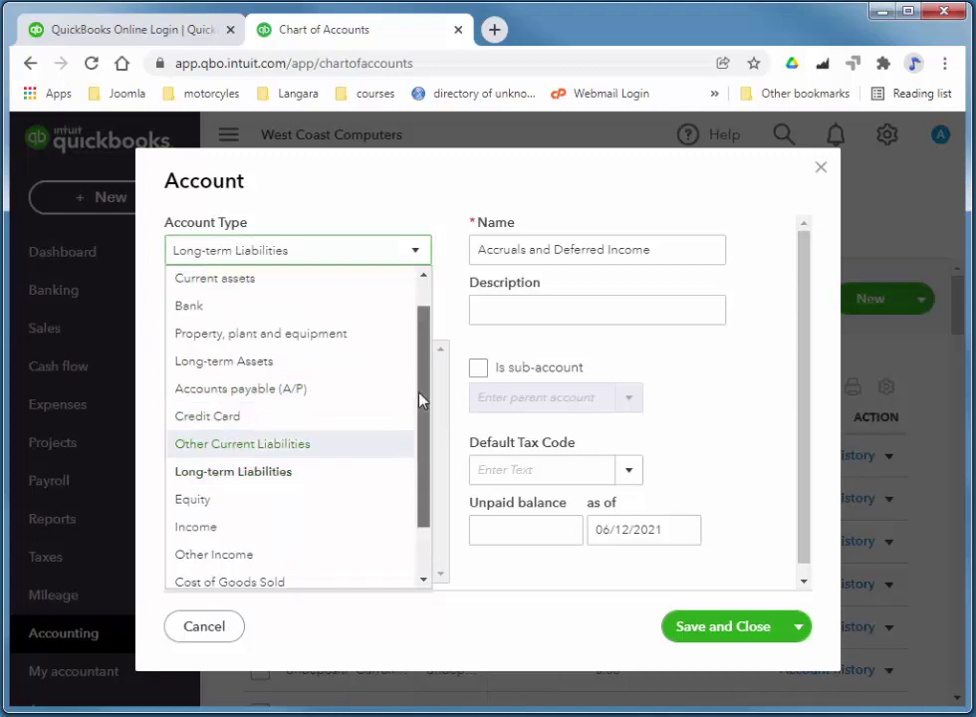
{"action": "scroll", "coordinate": [311, 310], "scroll_direction": "up", "scroll_amount": 1}
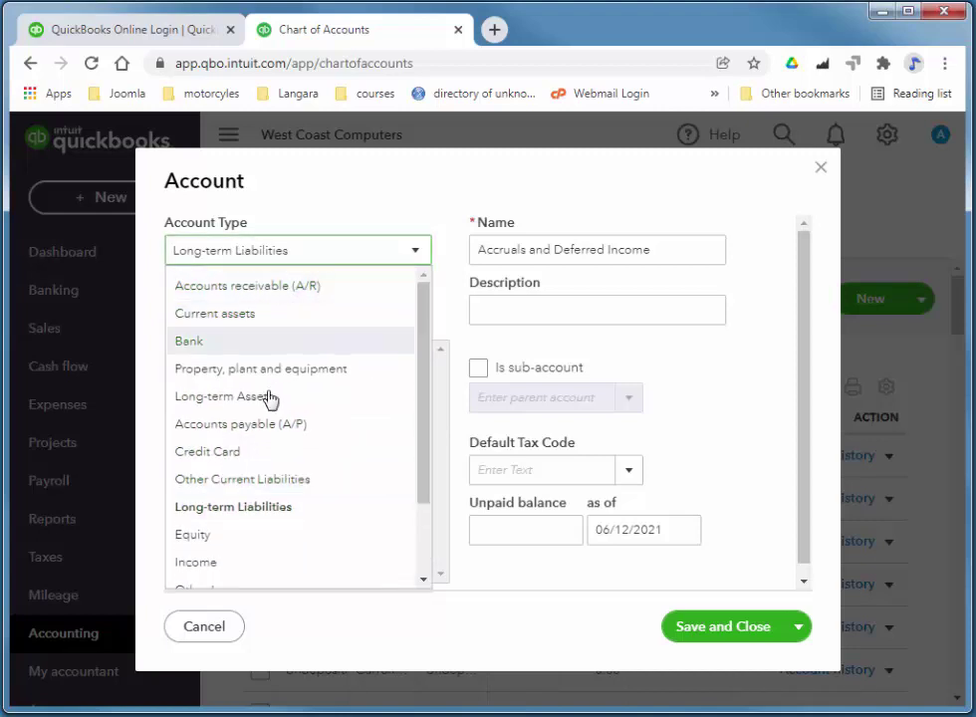
{"action": "left_click", "coordinate": [270, 397]}
Choose detail type Other Long-term Assets and name the account Company Car.
{"action": "left_click", "coordinate": [259, 316]}
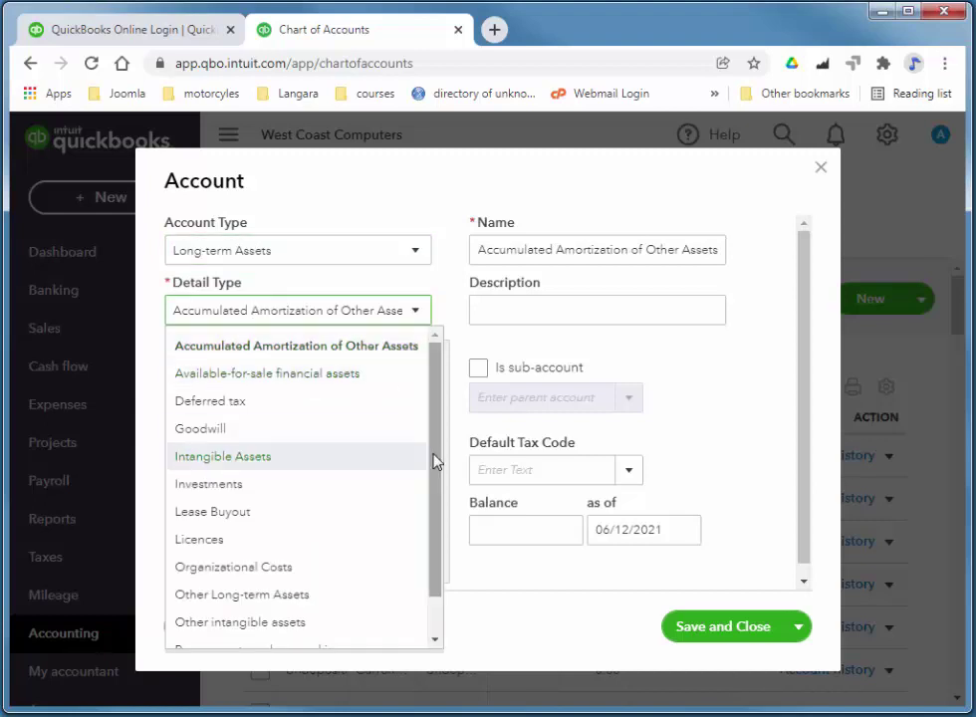
{"action": "left_click", "coordinate": [290, 597]}
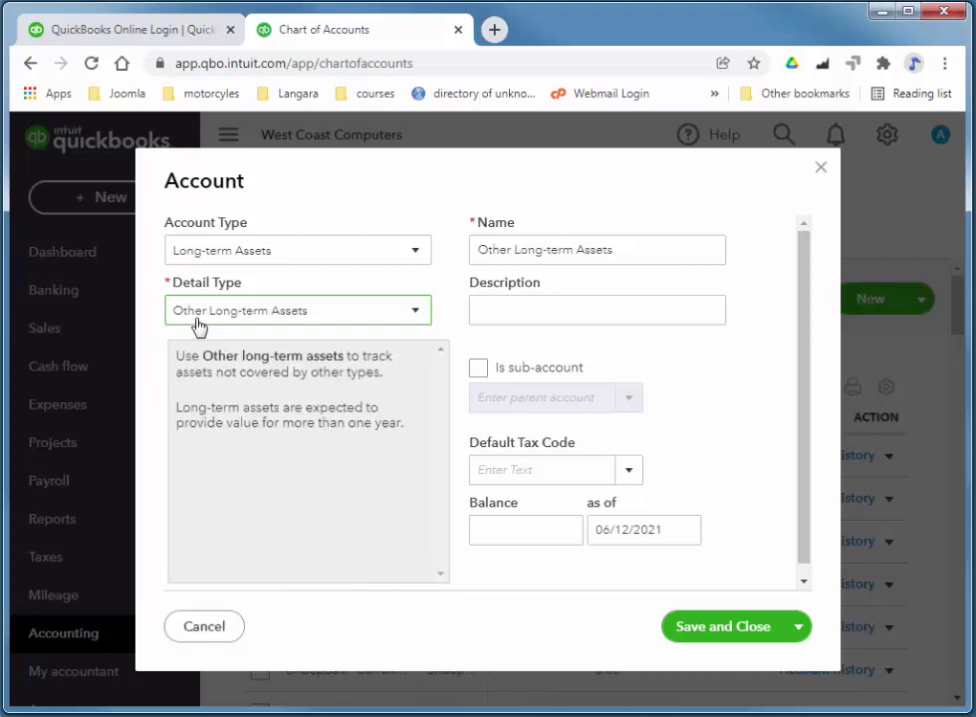
{"action": "left_click_drag", "start_coordinate": [647, 245], "coordinate": [394, 264]}
{"action": "type", "text": "c"}
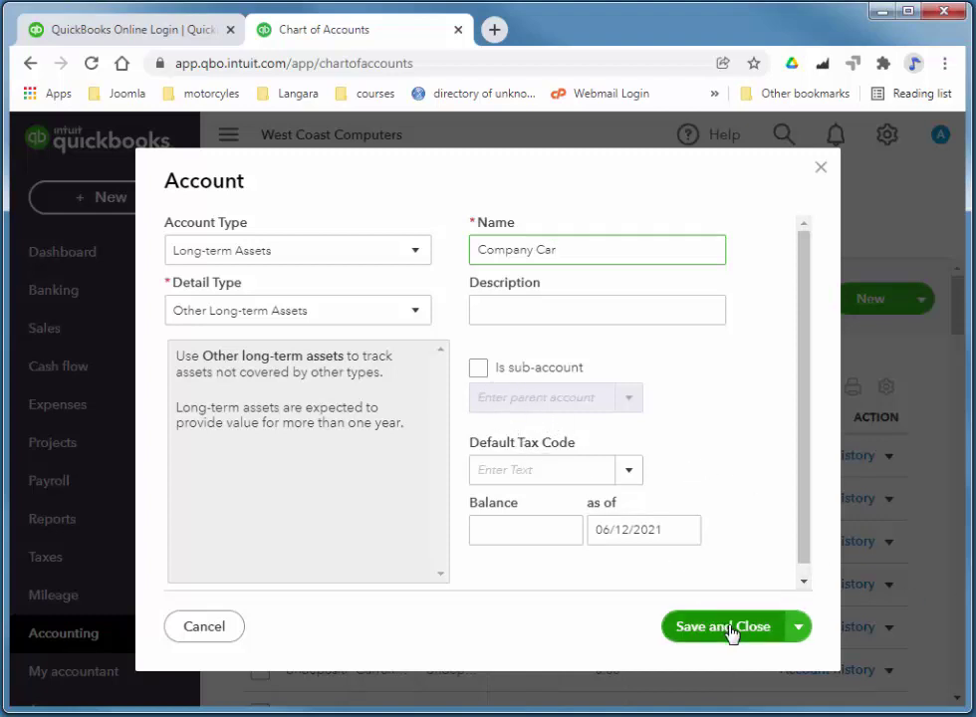
{"action": "left_click", "coordinate": [800, 627]}
Save Company Car, then add sub-account Company Car - Cost with 5,000.00 as of 03/12/2021.
{"action": "left_click", "coordinate": [746, 673]}
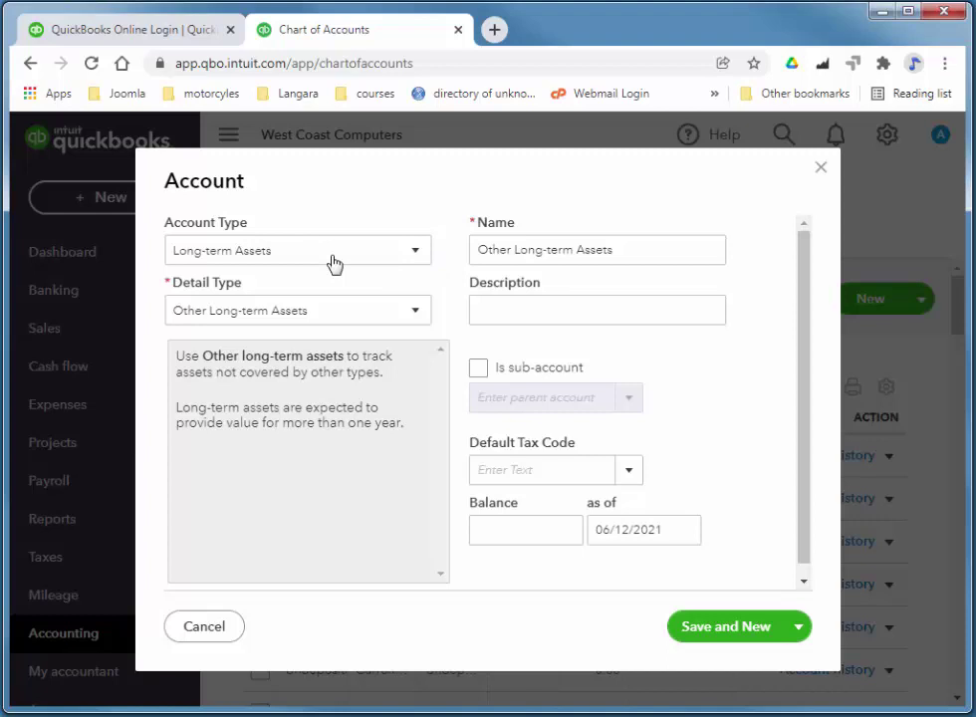
{"action": "left_click_drag", "start_coordinate": [661, 248], "coordinate": [477, 249]}
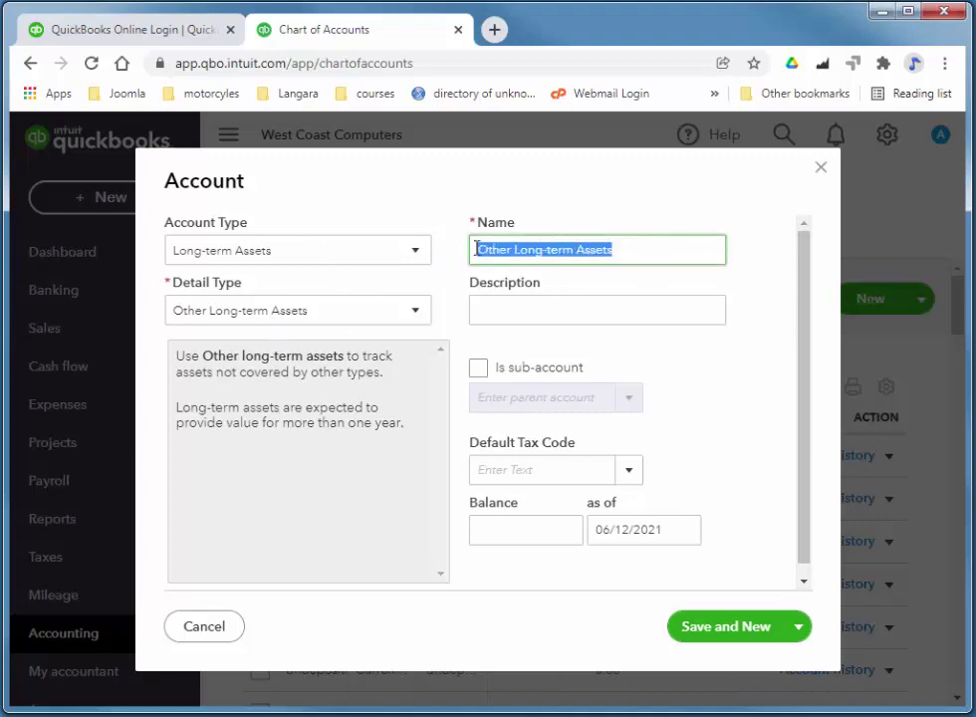
{"action": "type", "text": "Company Car - Cost"}
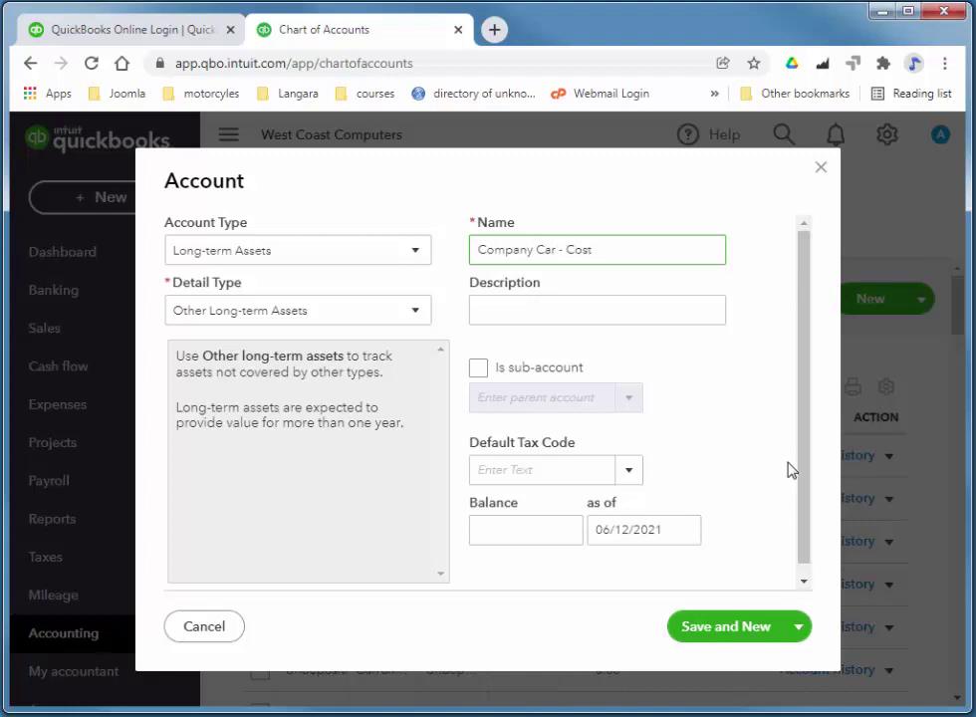
{"action": "left_click", "coordinate": [479, 369]}
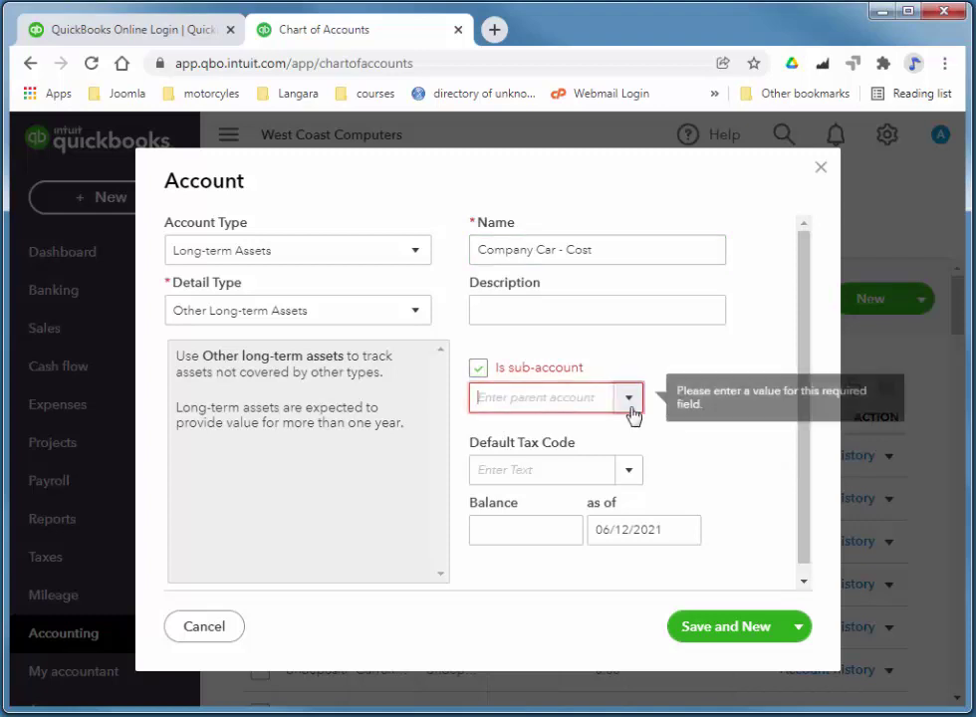
{"action": "left_click", "coordinate": [628, 398]}
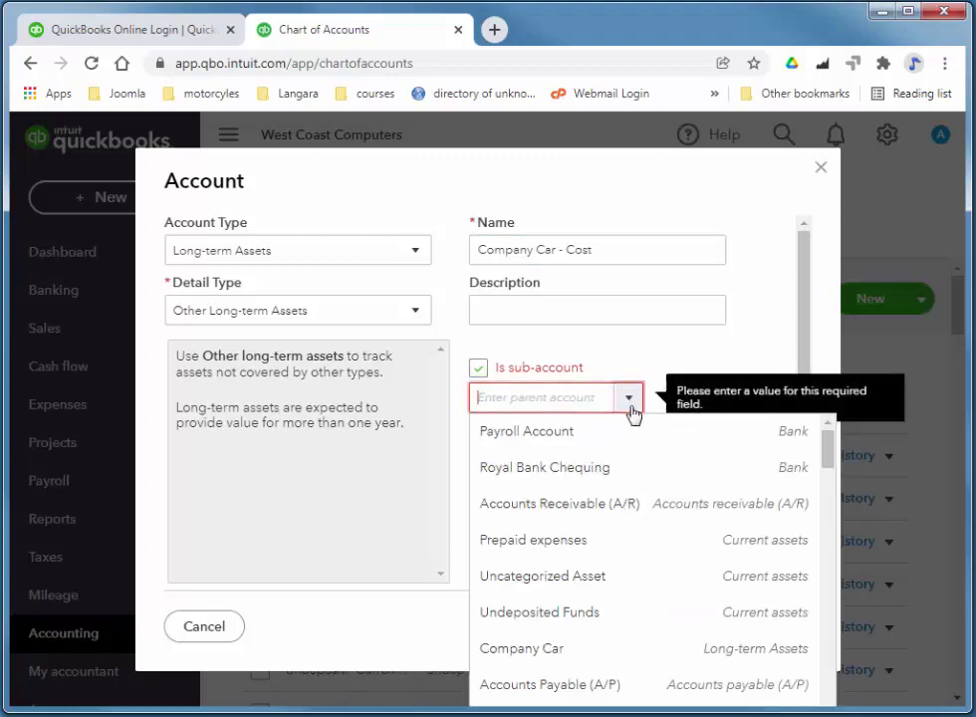
{"action": "left_click", "coordinate": [625, 648]}
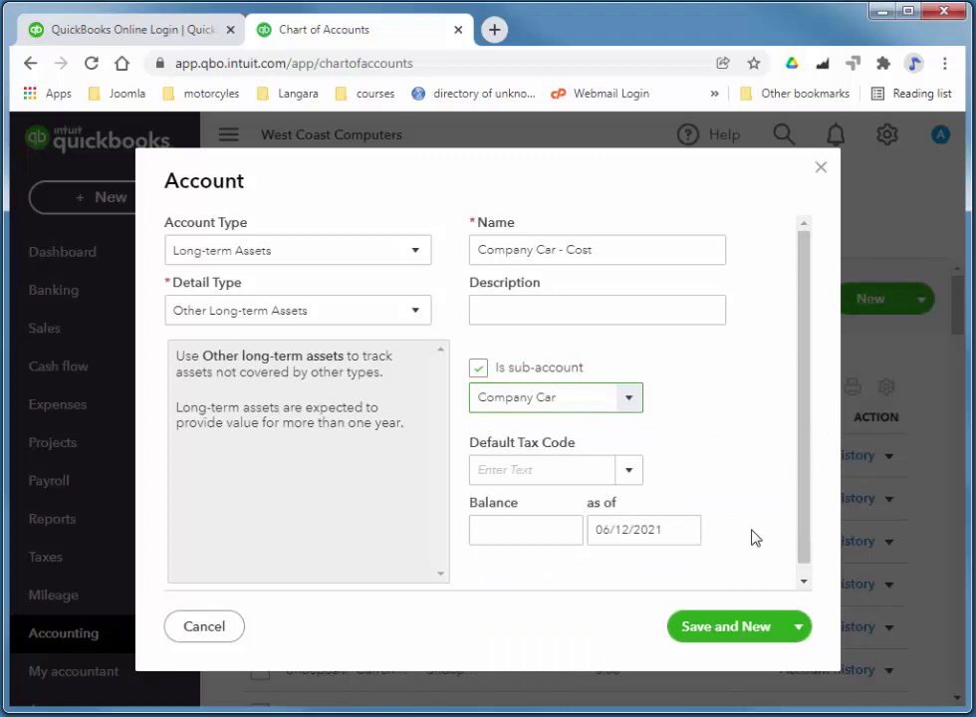
{"action": "left_click", "coordinate": [499, 537]}
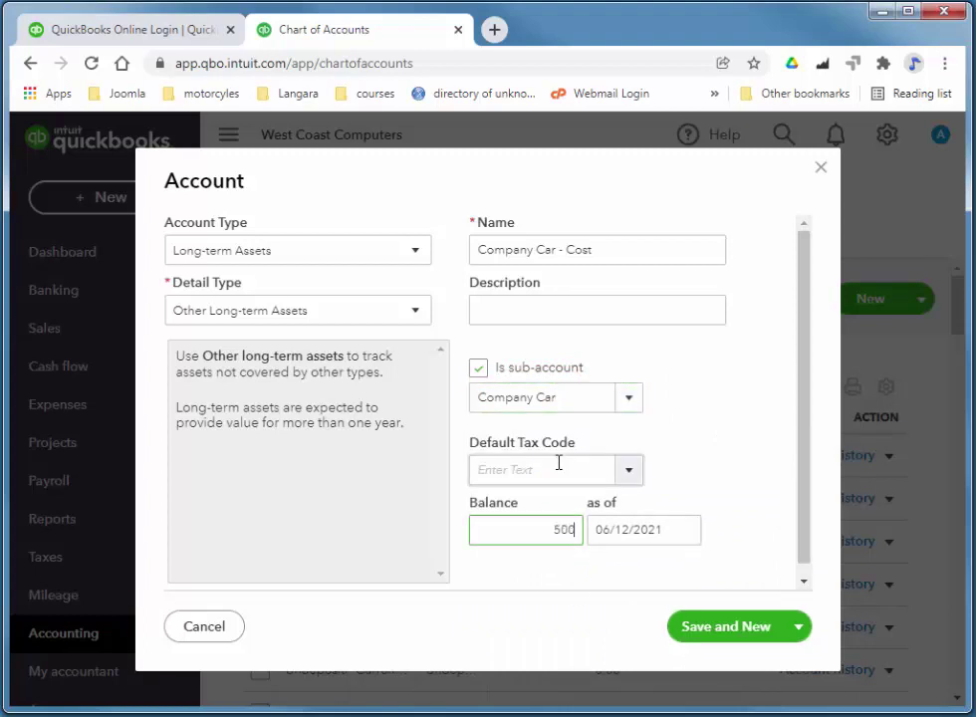
{"action": "left_click", "coordinate": [685, 538]}
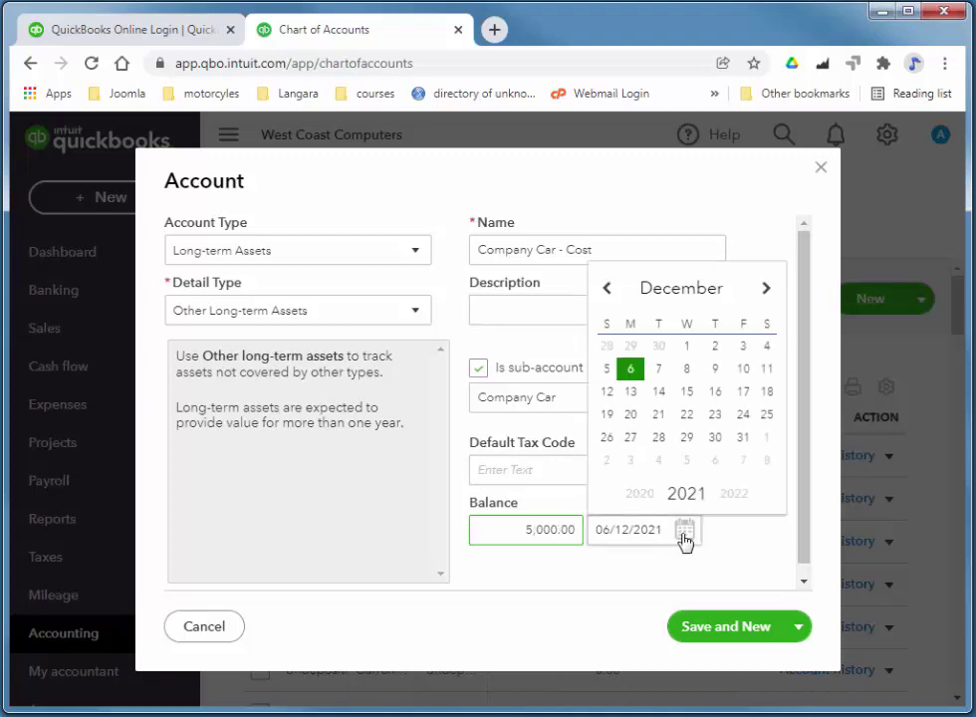
{"action": "left_click", "coordinate": [742, 347]}
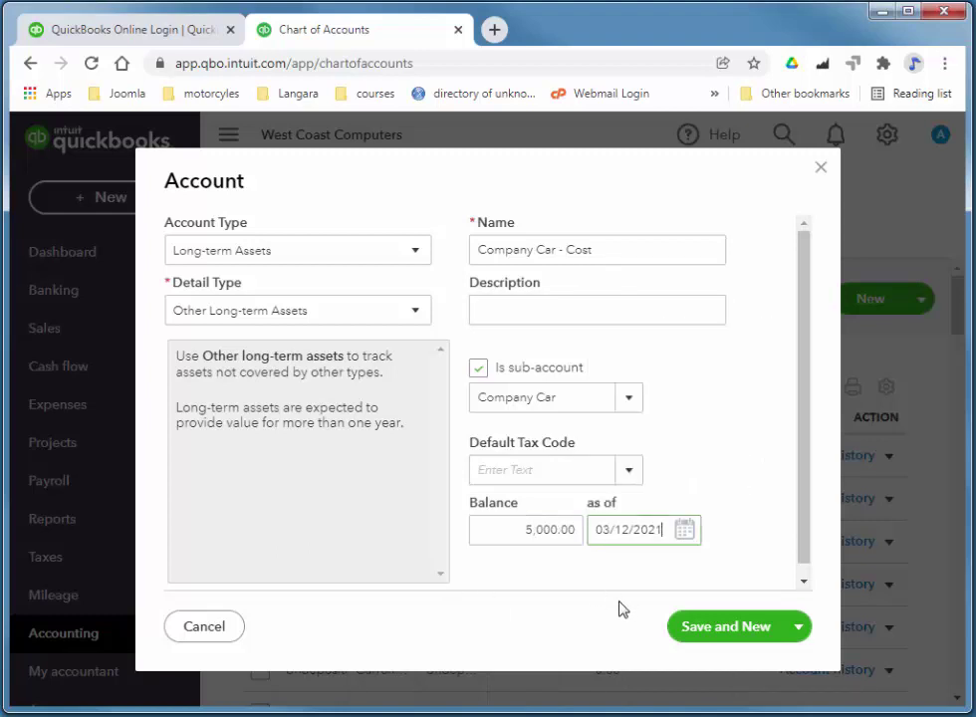
{"action": "left_click", "coordinate": [745, 635]}
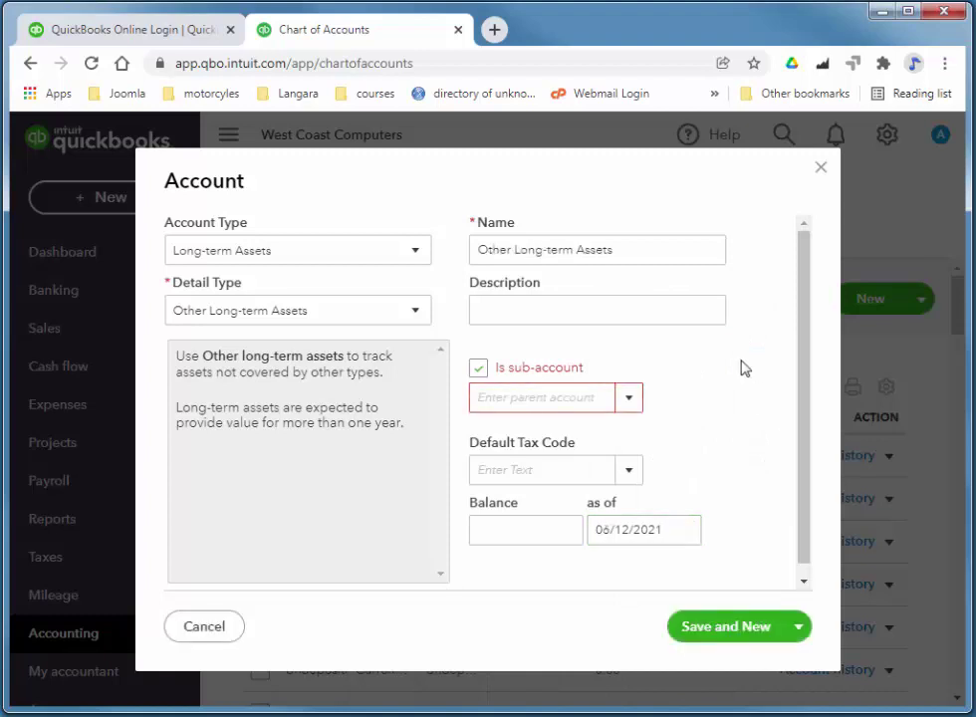
Make the account Accumulated Amortization of Other Assets, named Company Car - Depr, under Company Car.
{"action": "left_click", "coordinate": [256, 319]}
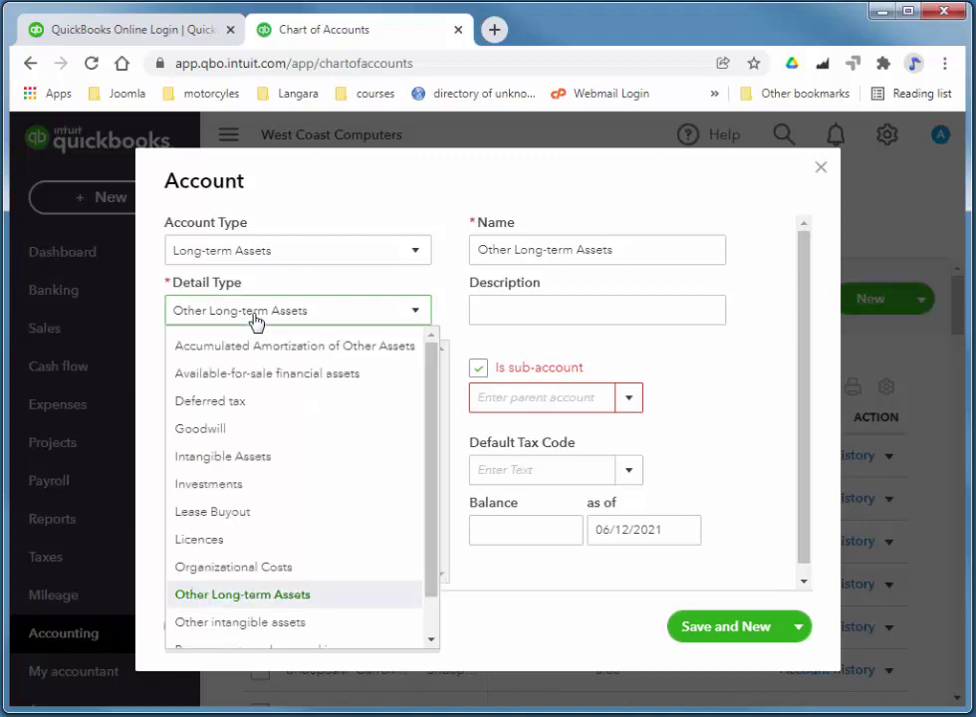
{"action": "left_click", "coordinate": [251, 344]}
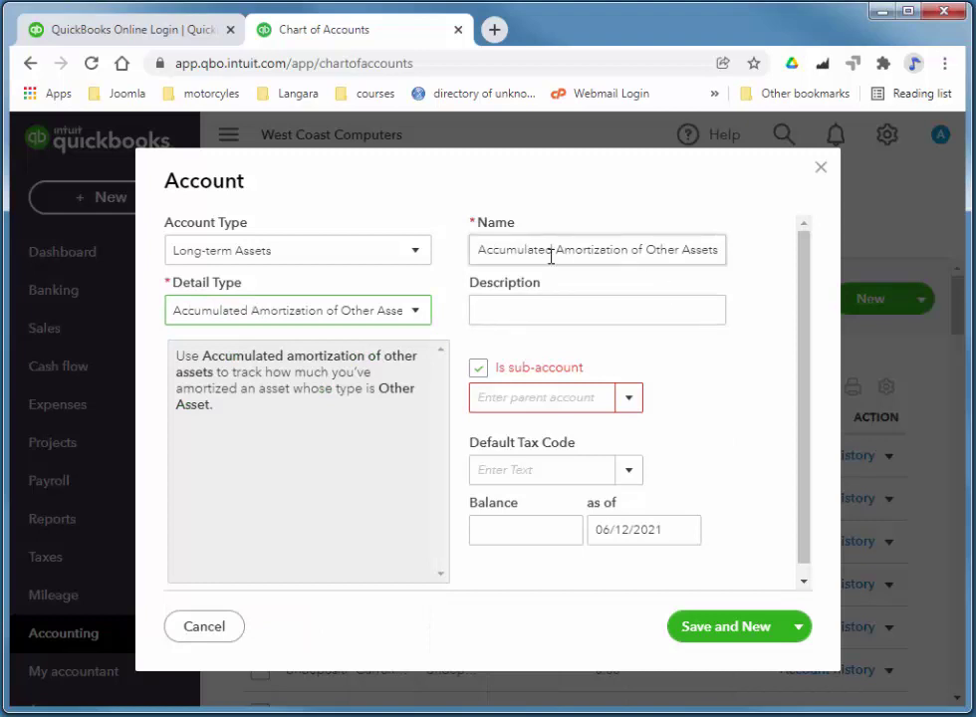
{"action": "triple_click", "coordinate": [497, 256]}
{"action": "type", "text": "Company Car - Depr"}
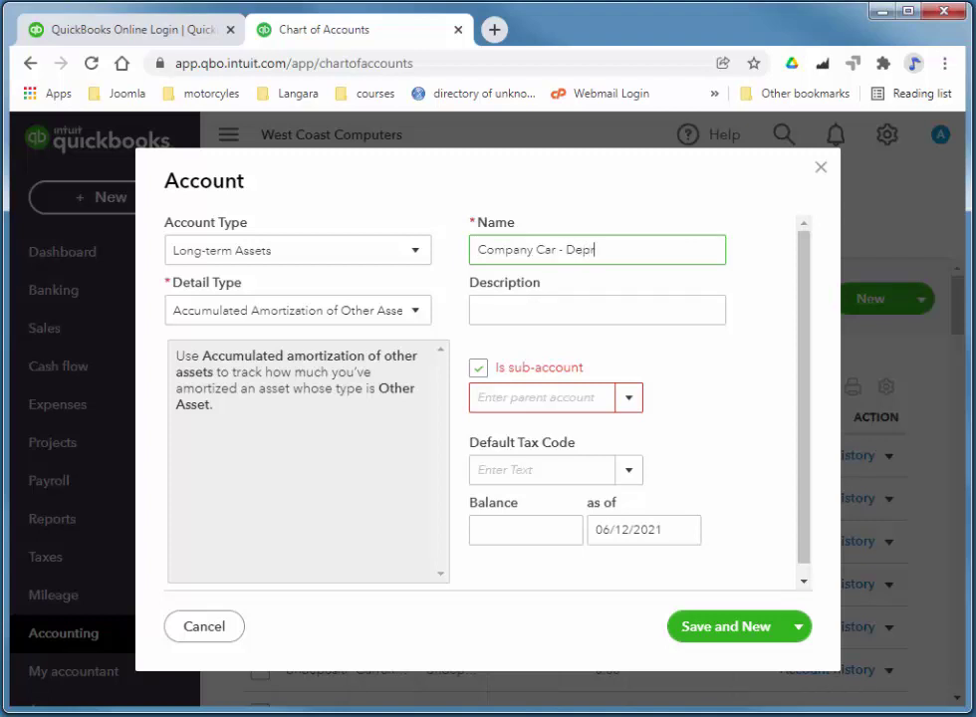
{"action": "left_click", "coordinate": [627, 401]}
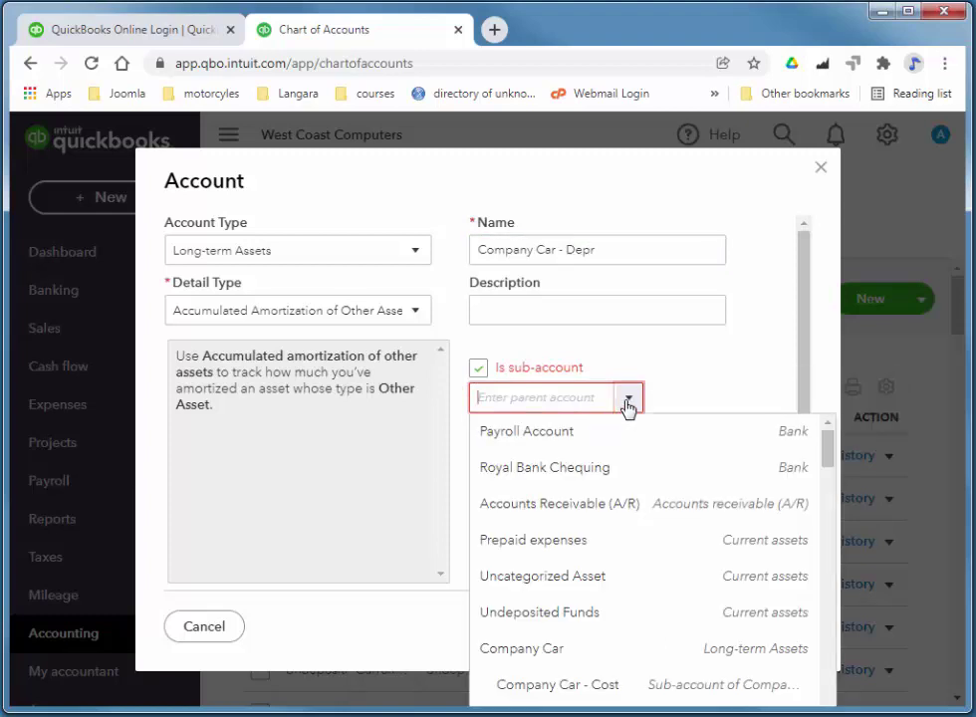
{"action": "left_click", "coordinate": [612, 652]}
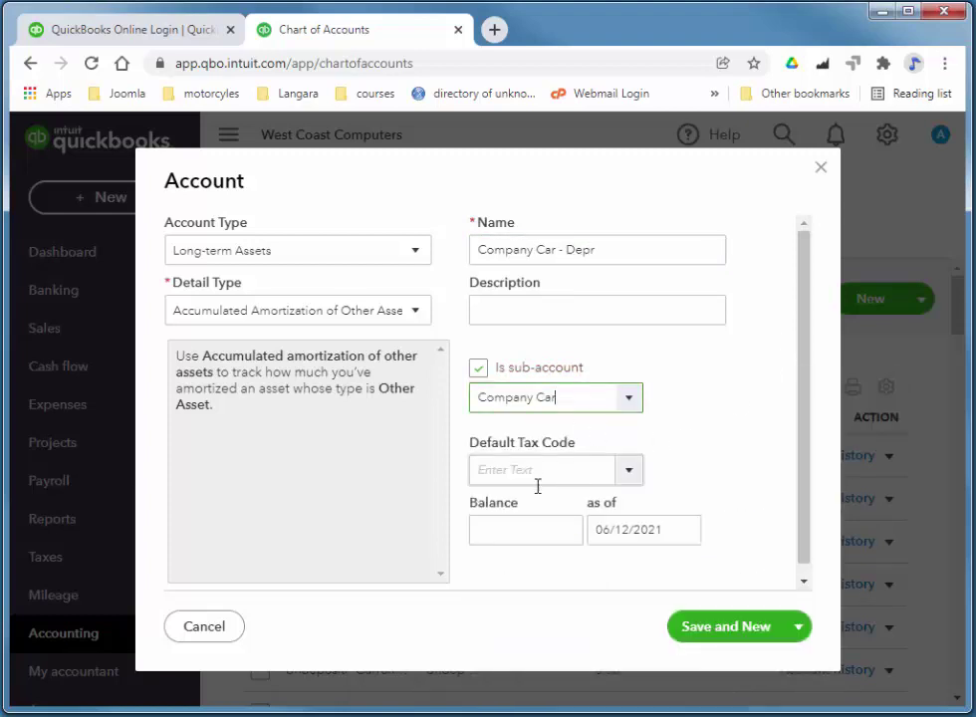
Enter an opening balance of -357.00 as of 03/12/2021 and save and close the account.
{"action": "left_click", "coordinate": [527, 535]}
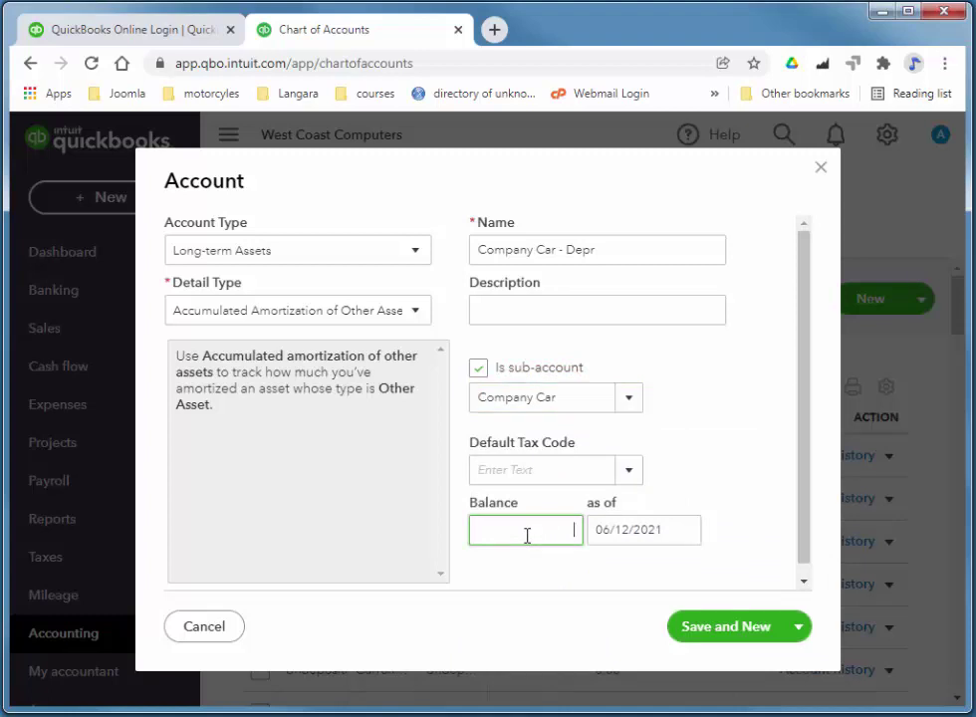
{"action": "type", "text": "-357"}
{"action": "left_click", "coordinate": [685, 531]}
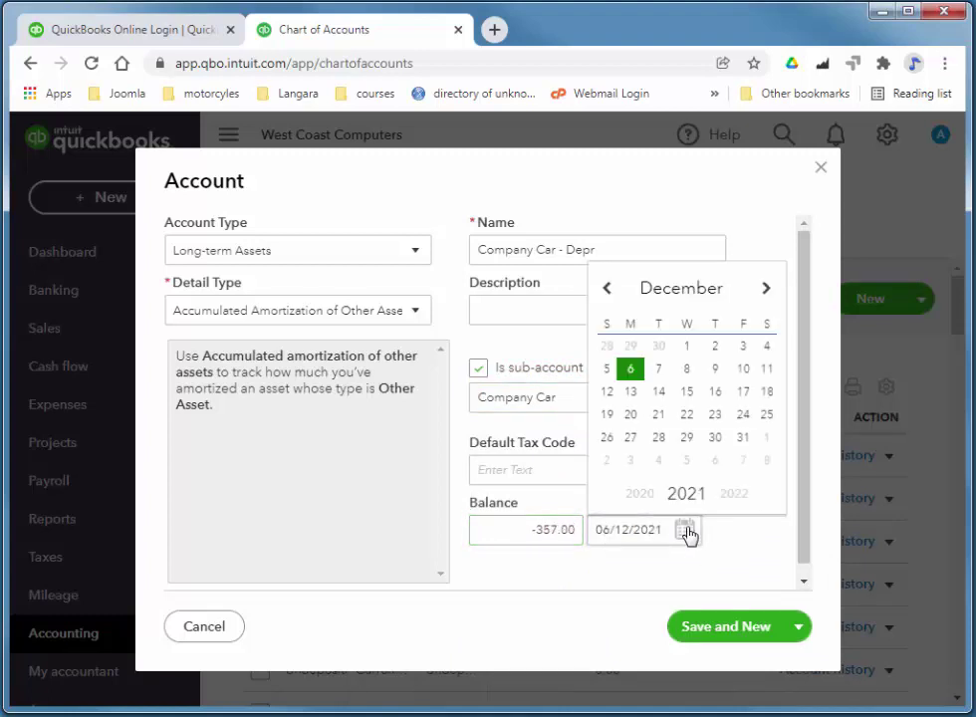
{"action": "left_click", "coordinate": [745, 348]}
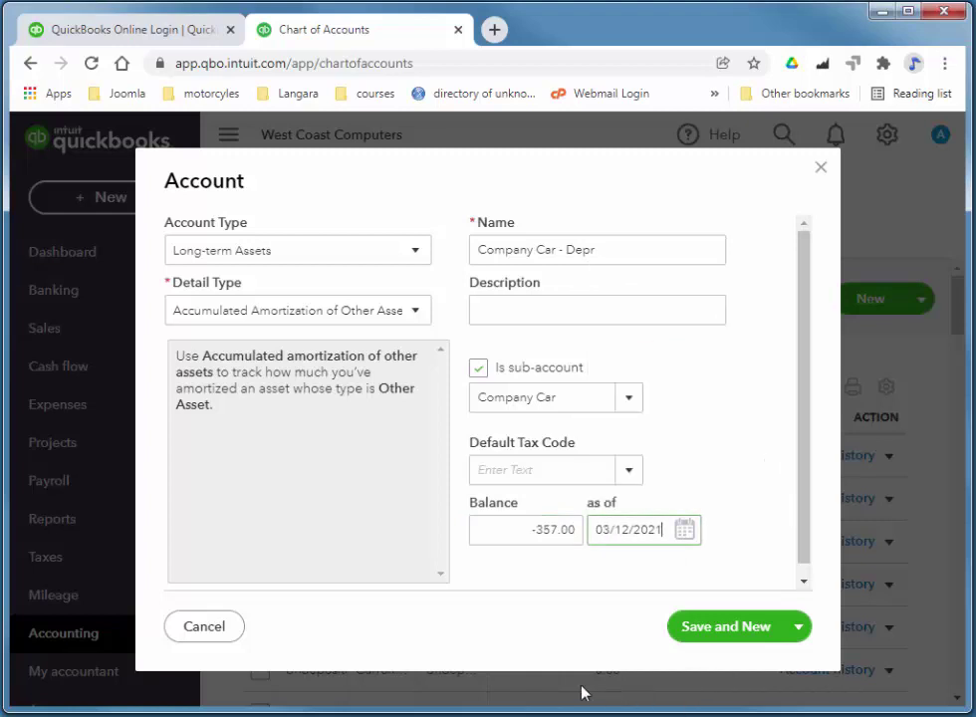
{"action": "left_click", "coordinate": [800, 627]}
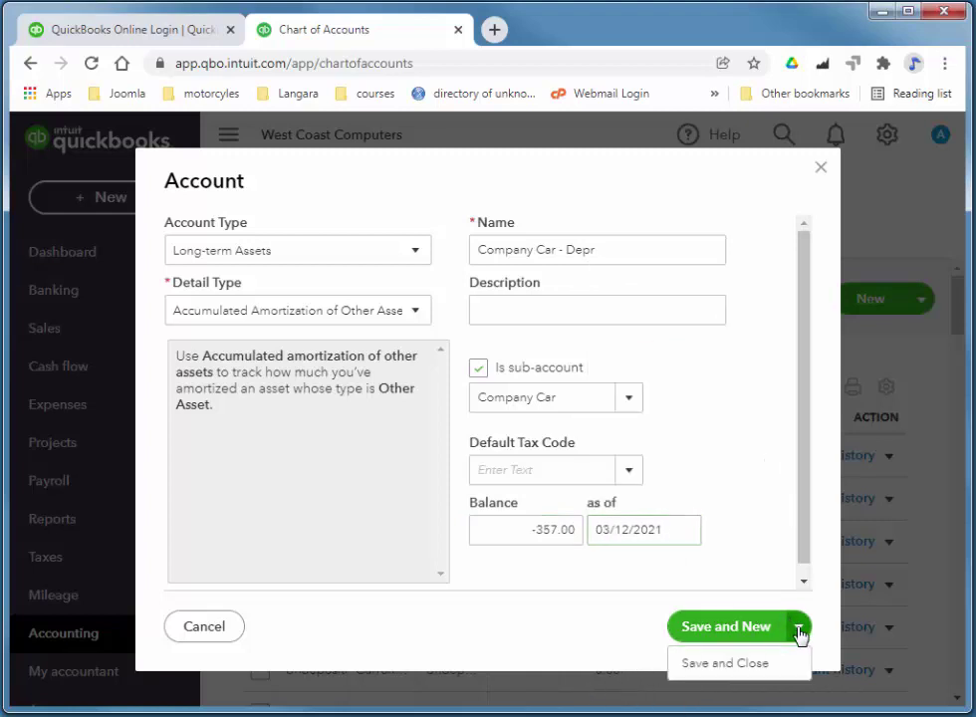
{"action": "left_click", "coordinate": [756, 679]}
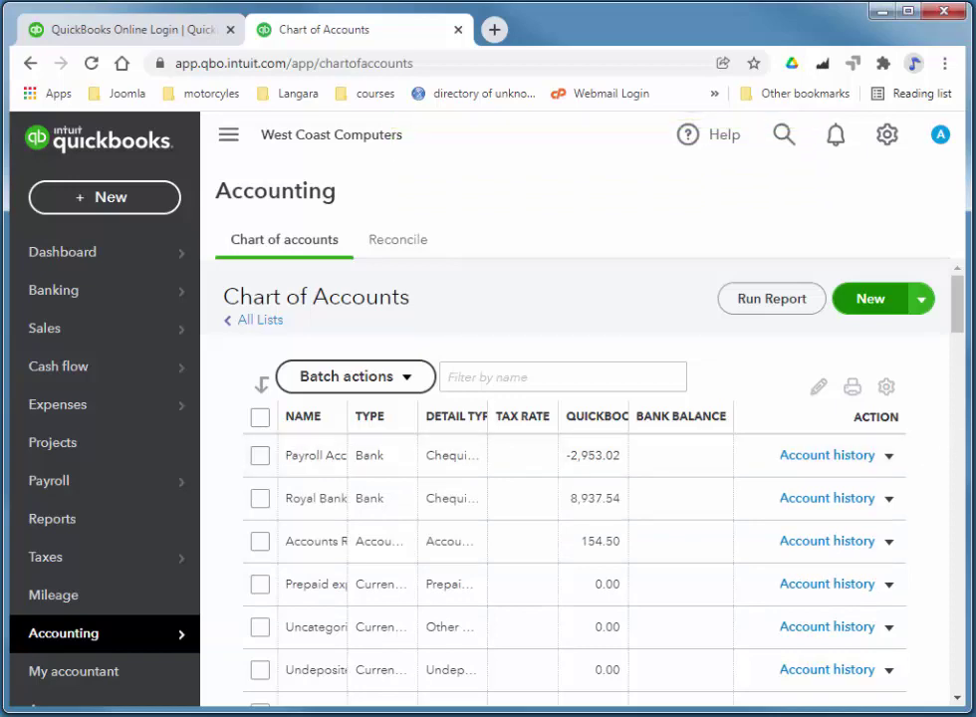
{"action": "left_click_drag", "start_coordinate": [961, 305], "coordinate": [964, 344]}
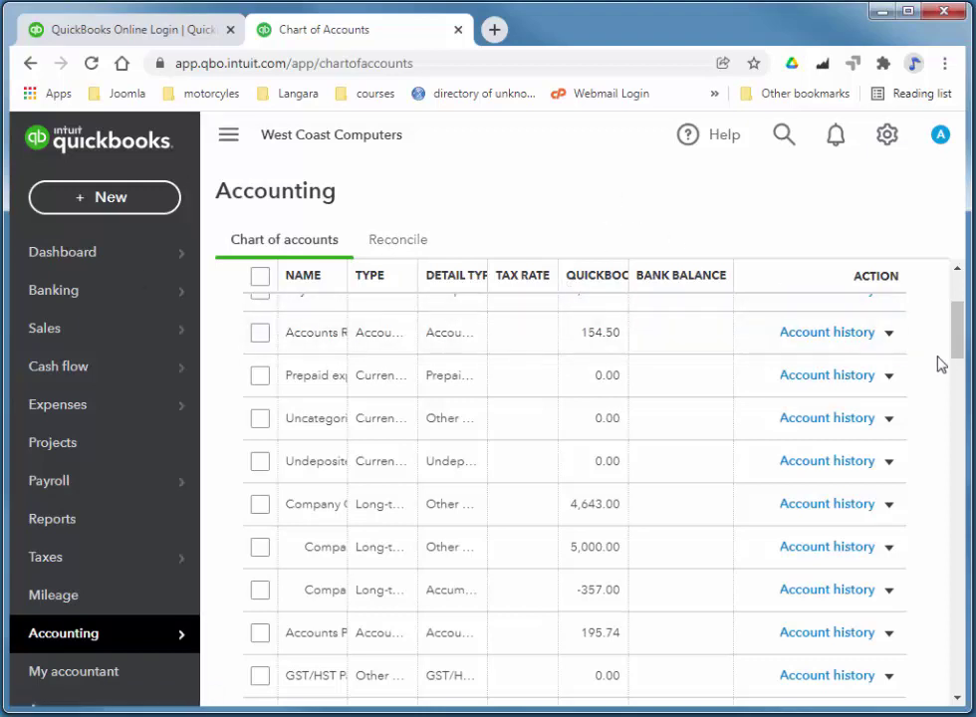
{"action": "left_click_drag", "start_coordinate": [959, 347], "coordinate": [961, 299]}
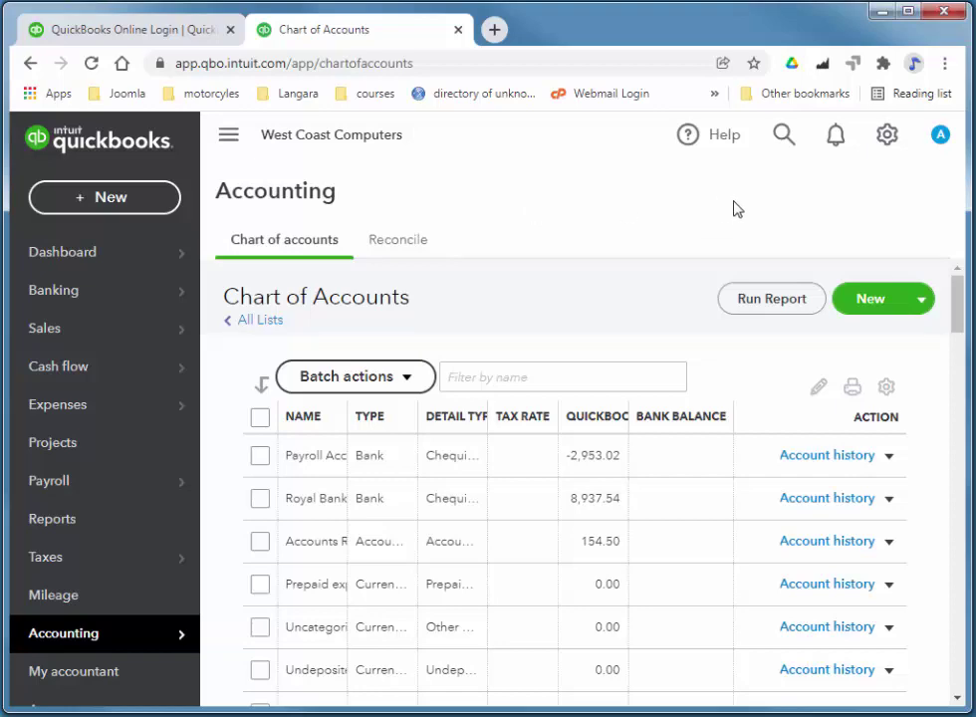
Open Account and settings from the gear menu's Your Company section.
{"action": "left_click", "coordinate": [888, 138]}
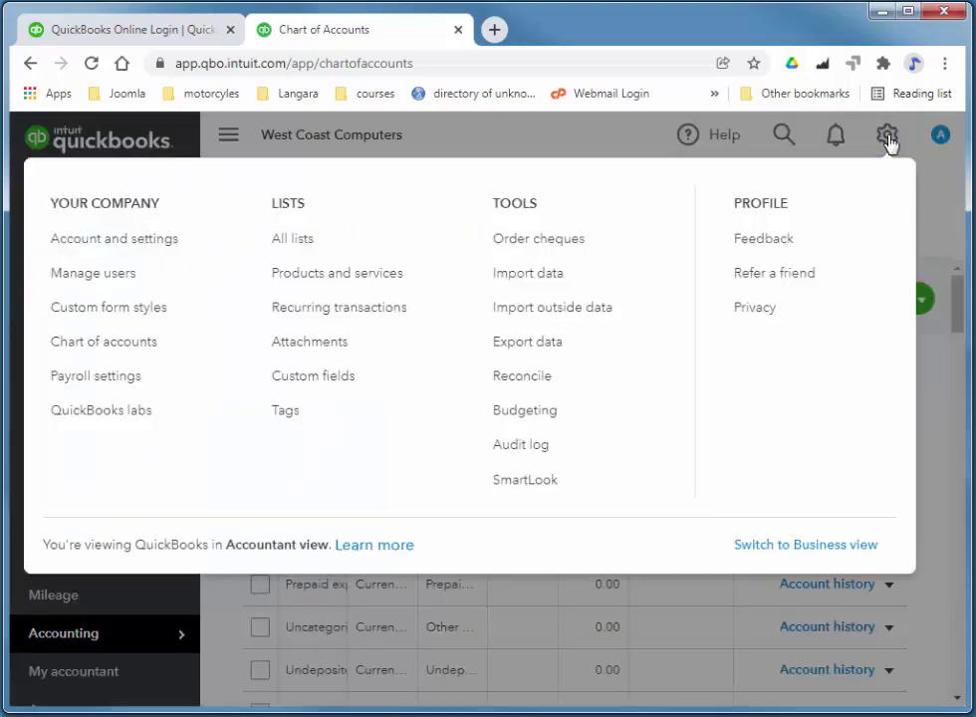
{"action": "left_click", "coordinate": [92, 239]}
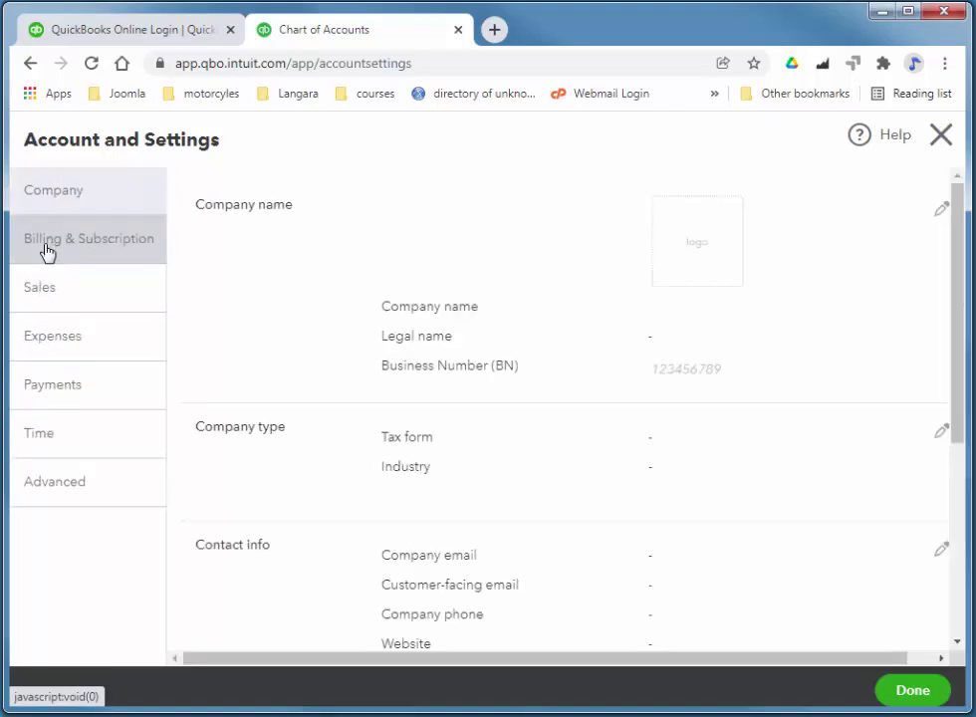
In Sales > Products and services, switch on Track inventory quantity on hand with FIFO and save.
{"action": "left_click", "coordinate": [100, 303]}
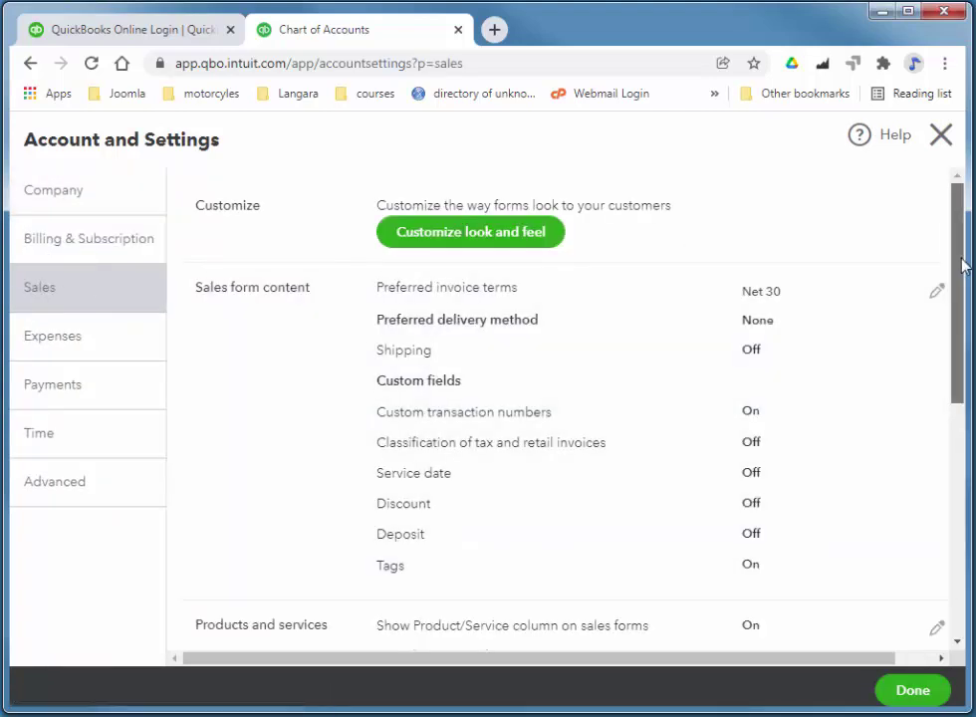
{"action": "left_click_drag", "start_coordinate": [952, 277], "coordinate": [962, 400]}
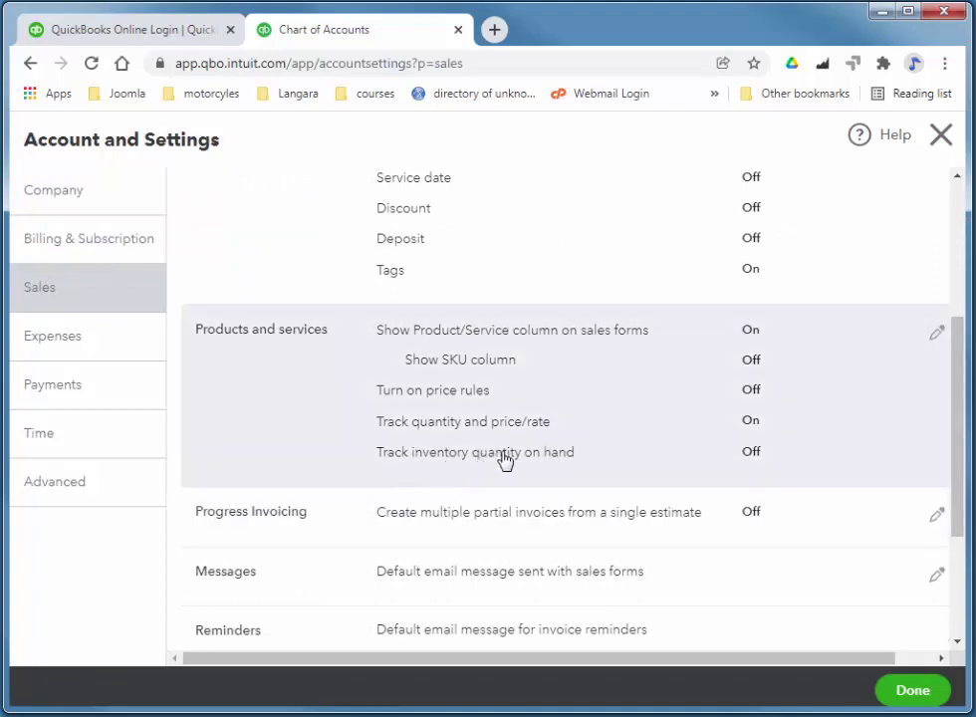
{"action": "left_click", "coordinate": [538, 453]}
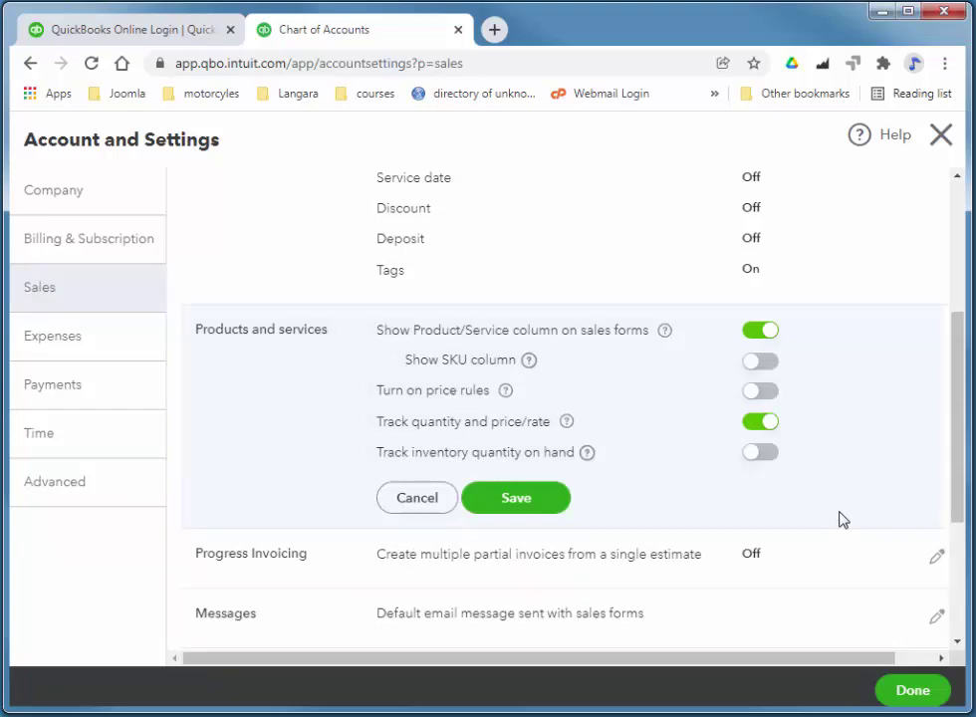
{"action": "left_click", "coordinate": [760, 453]}
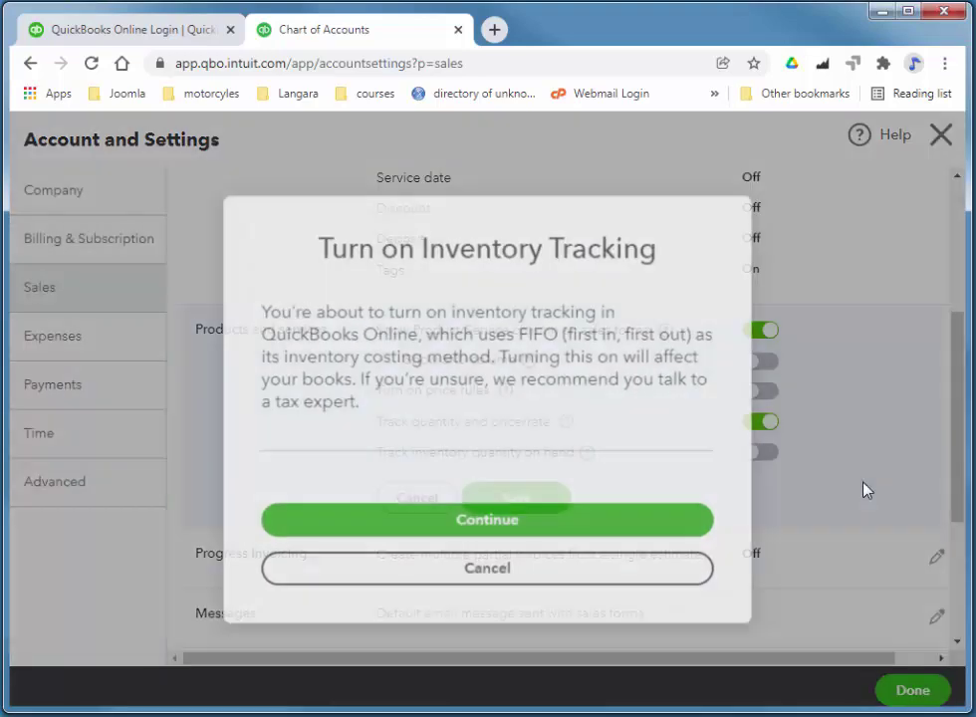
{"action": "left_click", "coordinate": [545, 535]}
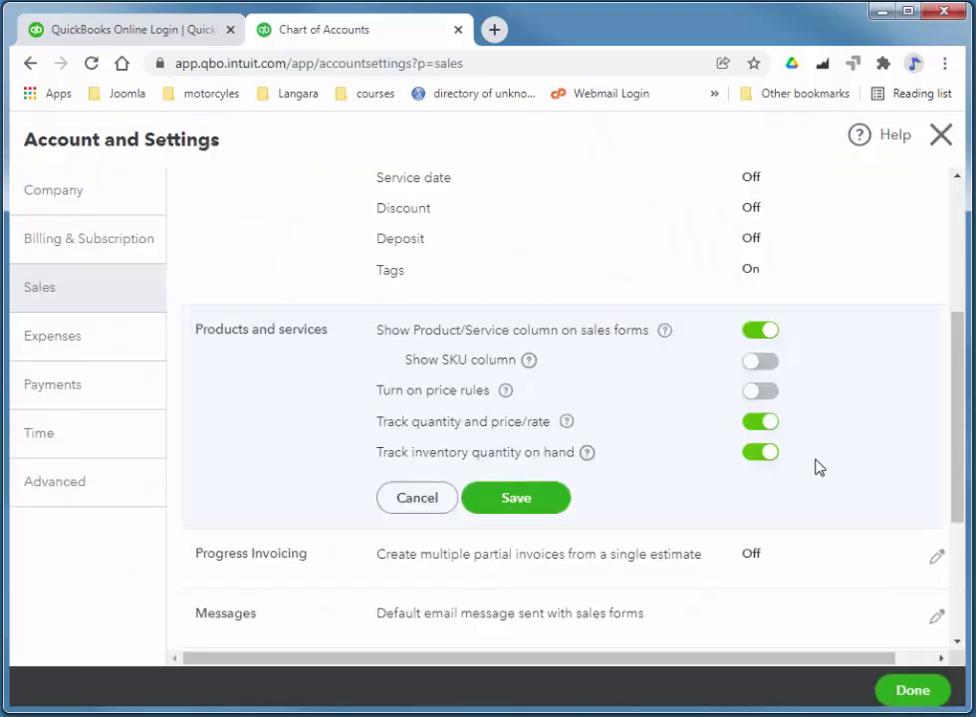
{"action": "left_click", "coordinate": [518, 512]}
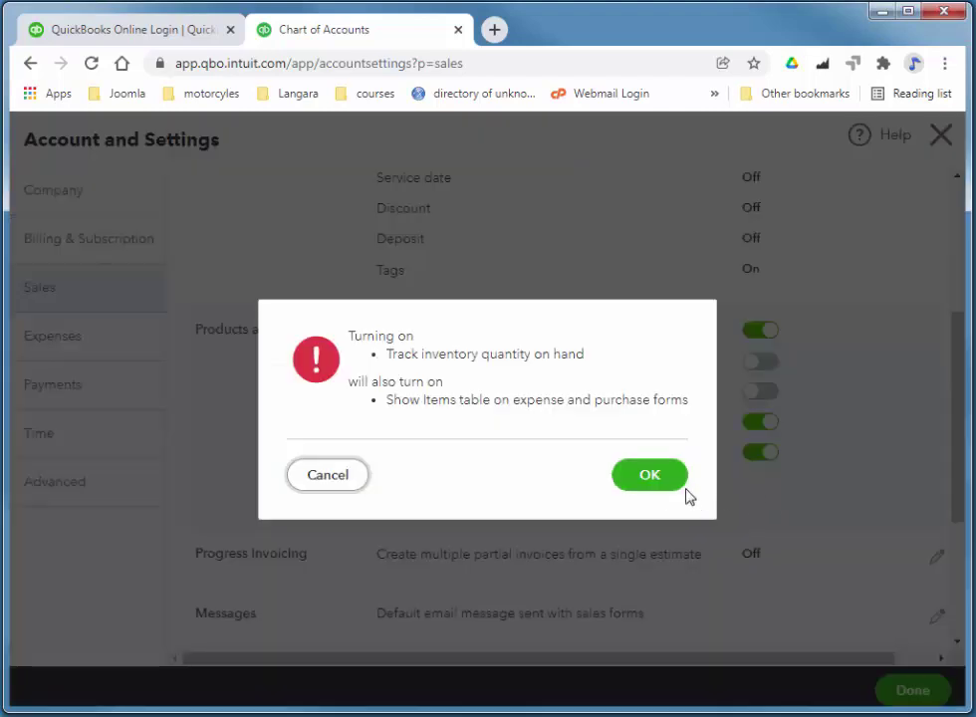
{"action": "left_click", "coordinate": [649, 477]}
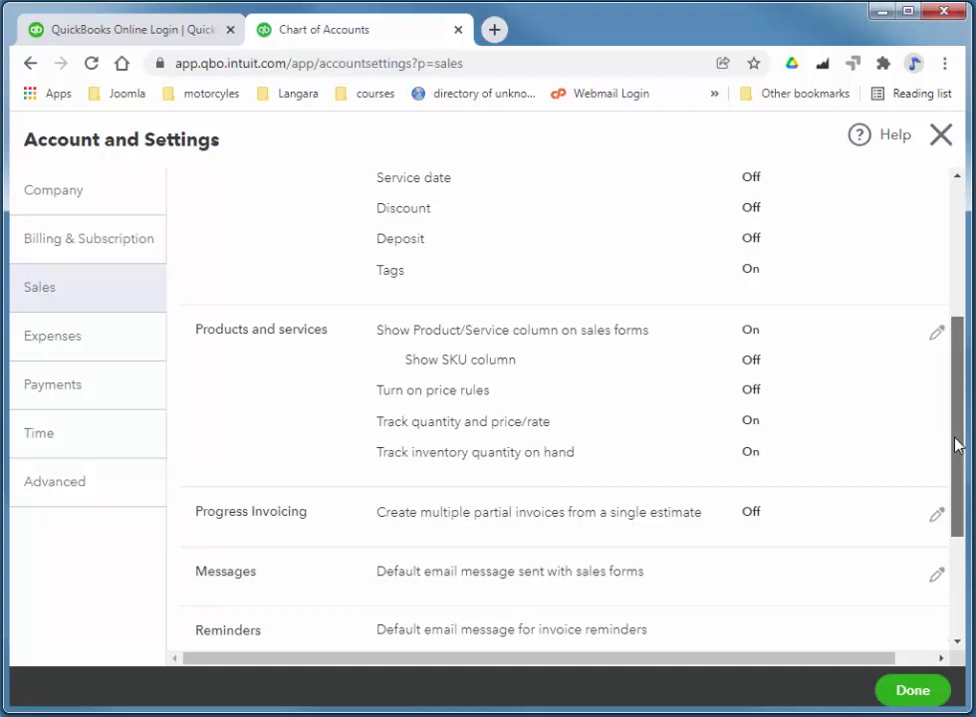
{"action": "left_click_drag", "start_coordinate": [954, 446], "coordinate": [961, 441]}
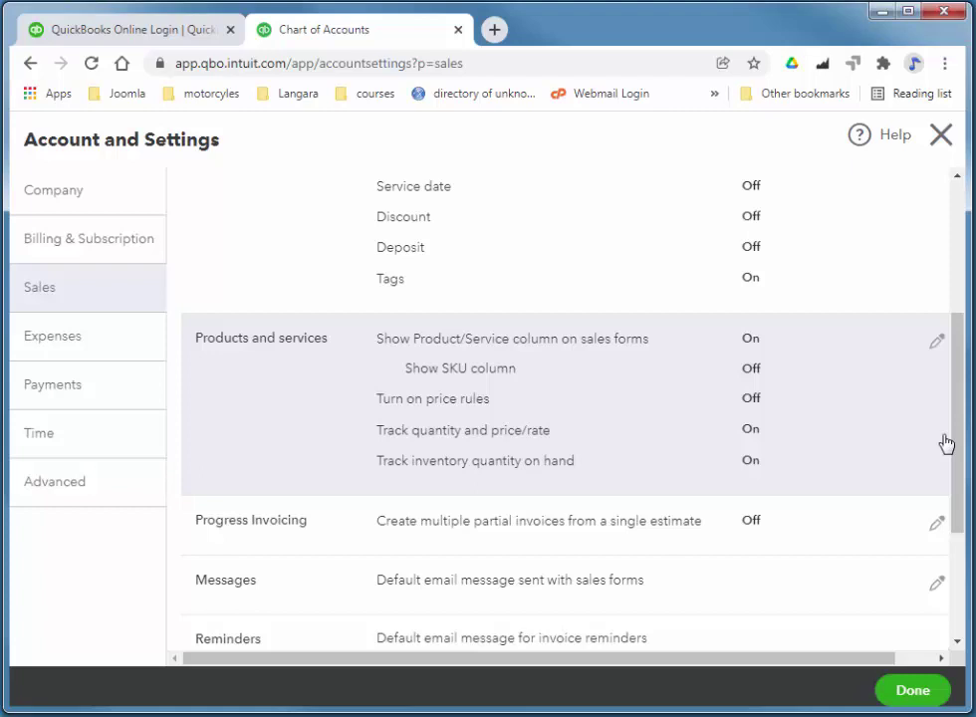
Leave settings, start an import from the Products and services list, and download the sample file.
{"action": "left_click", "coordinate": [919, 693]}
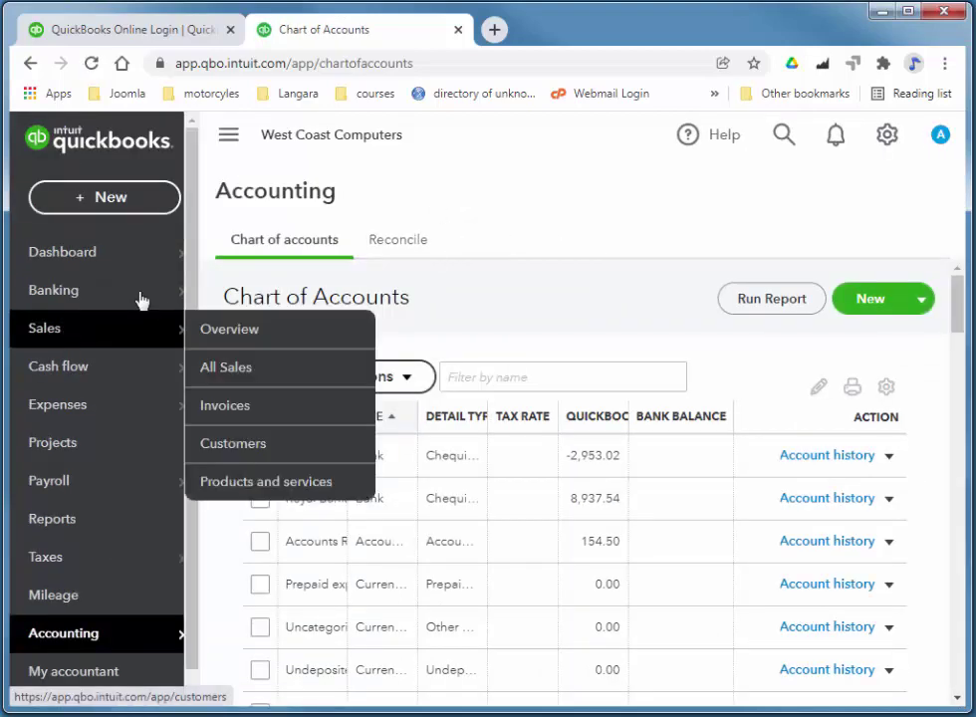
{"action": "mouse_move", "coordinate": [108, 341]}
{"action": "left_click", "coordinate": [309, 488]}
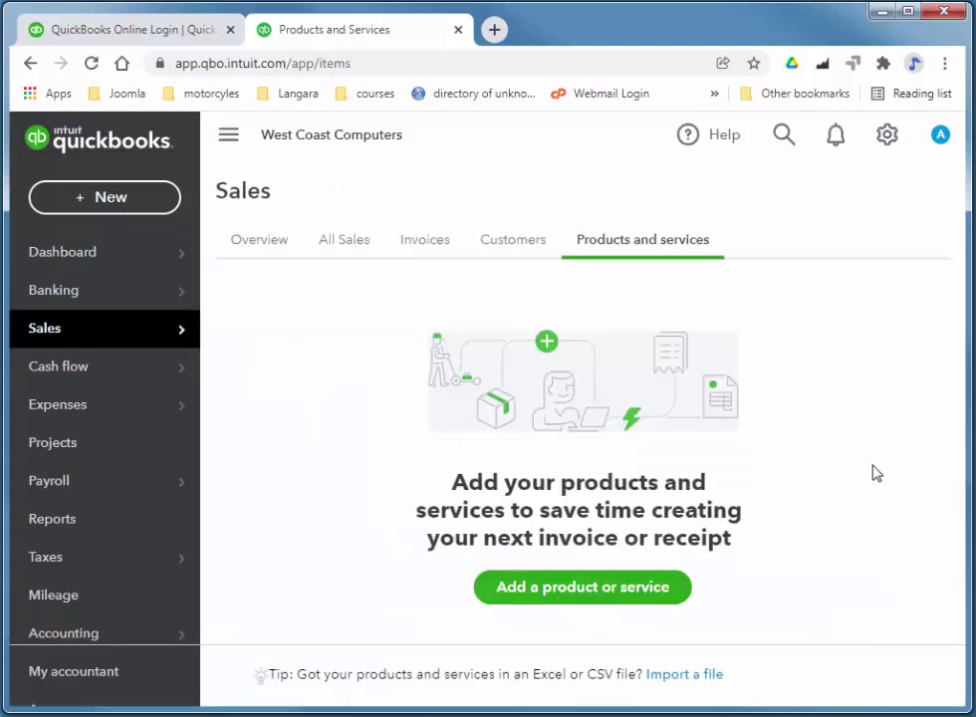
{"action": "left_click", "coordinate": [688, 675]}
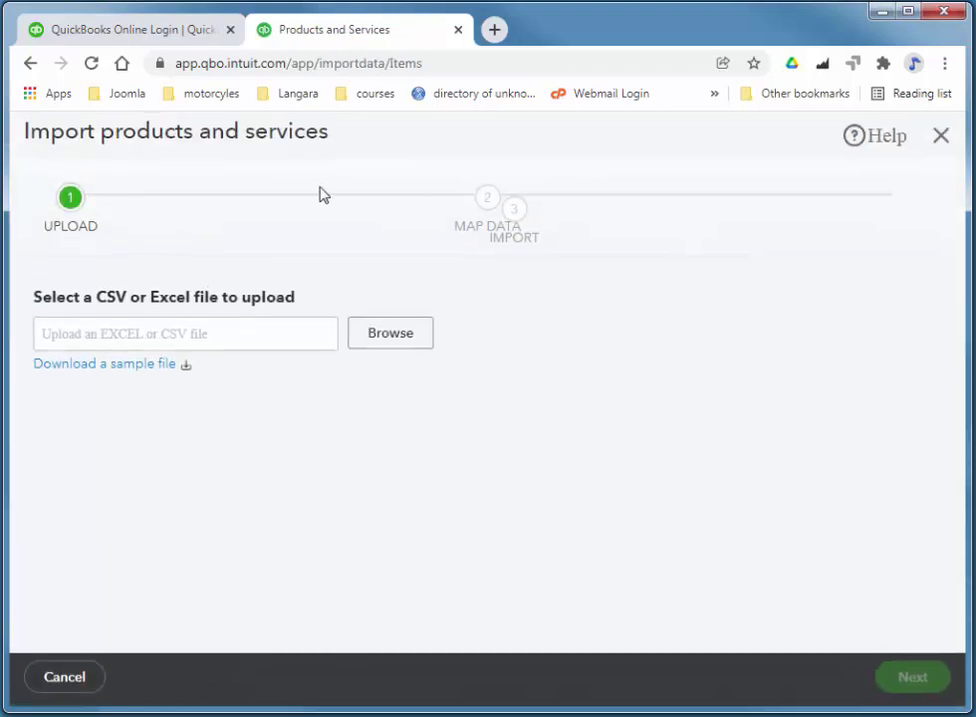
{"action": "left_click", "coordinate": [99, 365]}
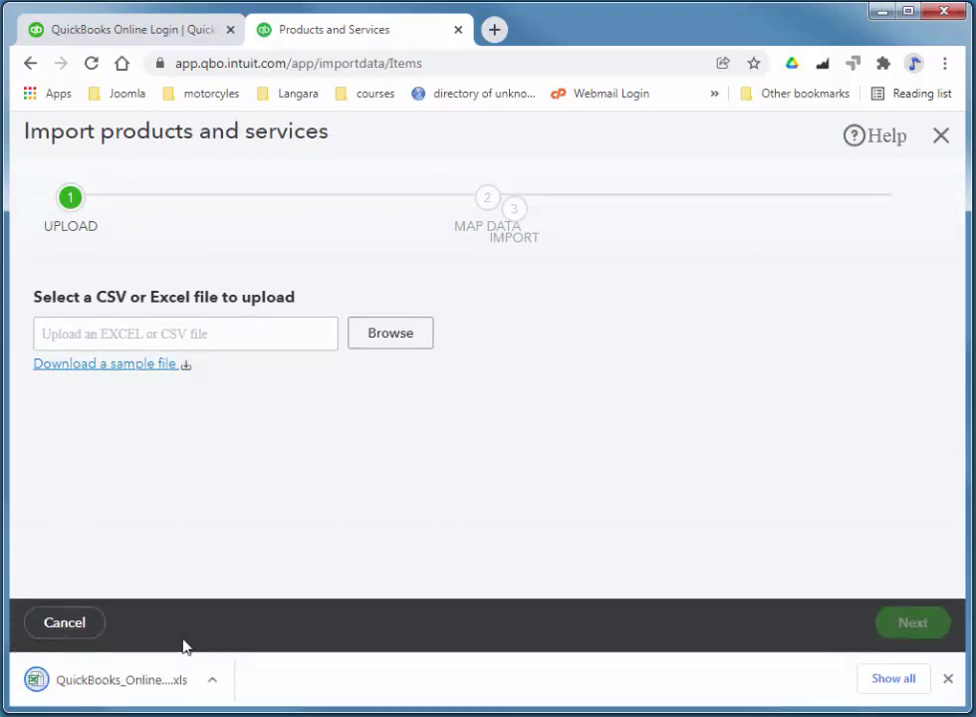
Open the downloaded sample spreadsheet in Excel and position its window over the browser.
{"action": "left_click", "coordinate": [136, 684]}
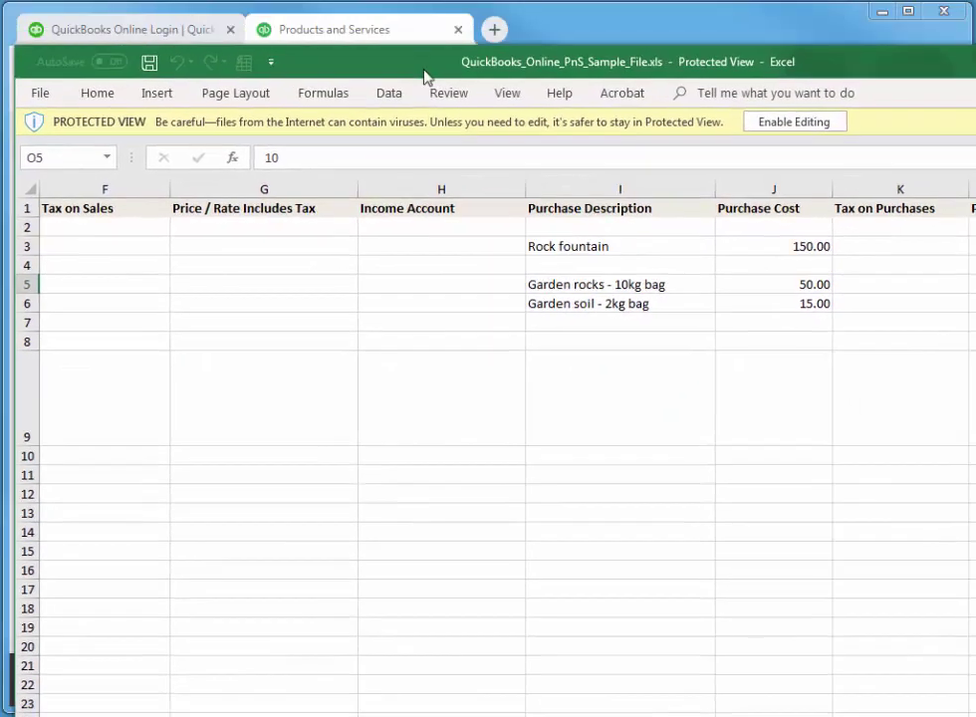
{"action": "left_click_drag", "start_coordinate": [425, 77], "coordinate": [428, 77]}
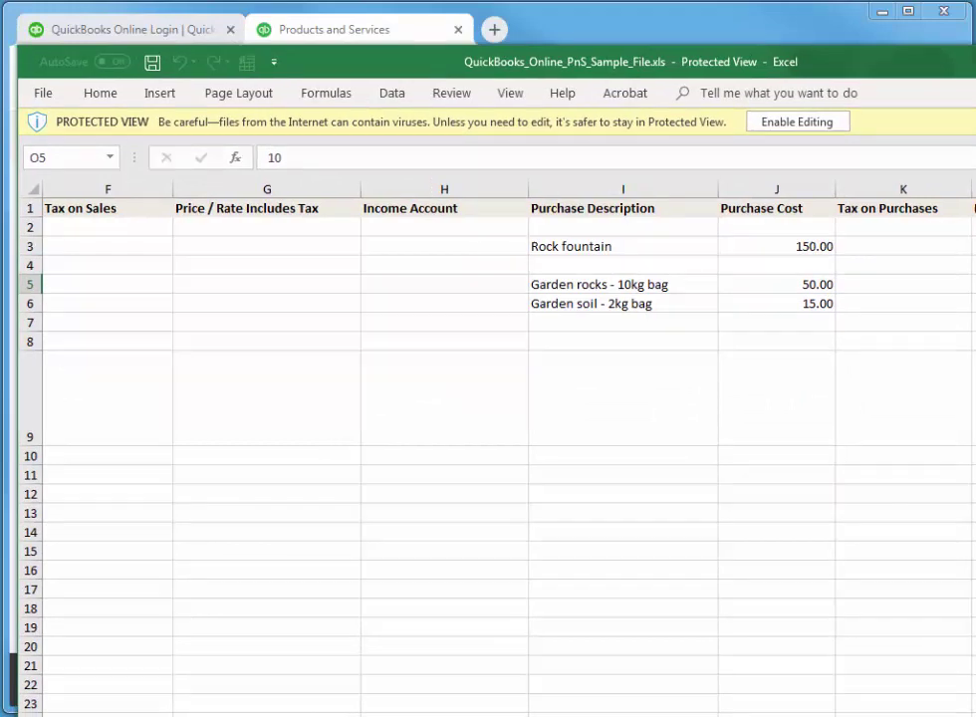
{"action": "left_click_drag", "start_coordinate": [975, 223], "coordinate": [964, 224]}
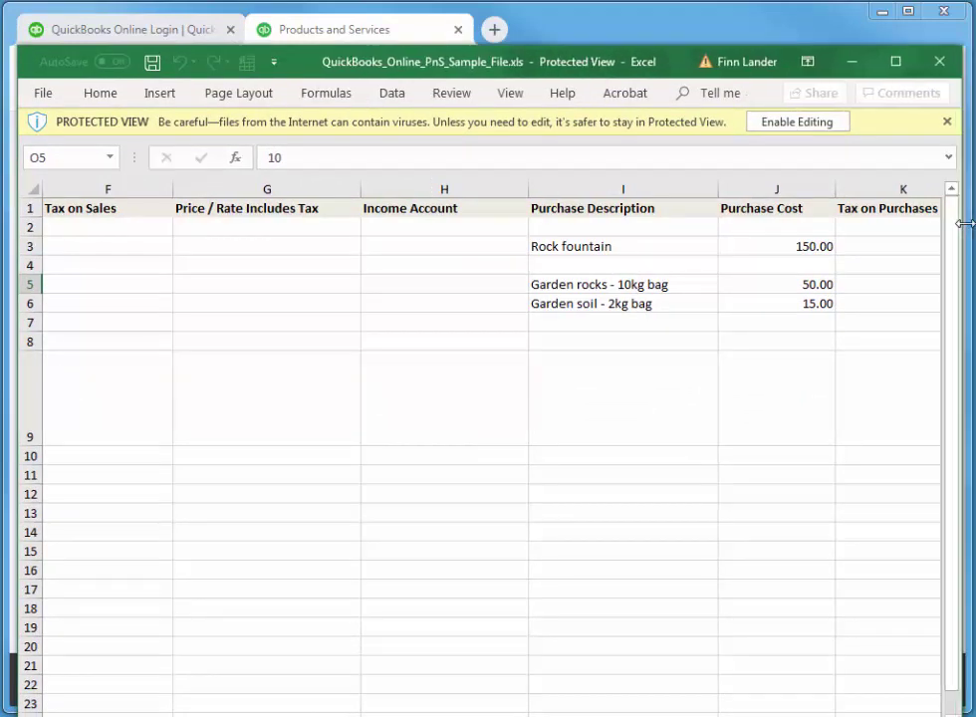
{"action": "mouse_move", "coordinate": [492, 41]}
{"action": "left_mouse_down"}
{"action": "mouse_move", "coordinate": [516, 163]}
{"action": "mouse_move", "coordinate": [519, 43]}
{"action": "mouse_move", "coordinate": [508, 33]}
{"action": "left_mouse_up"}
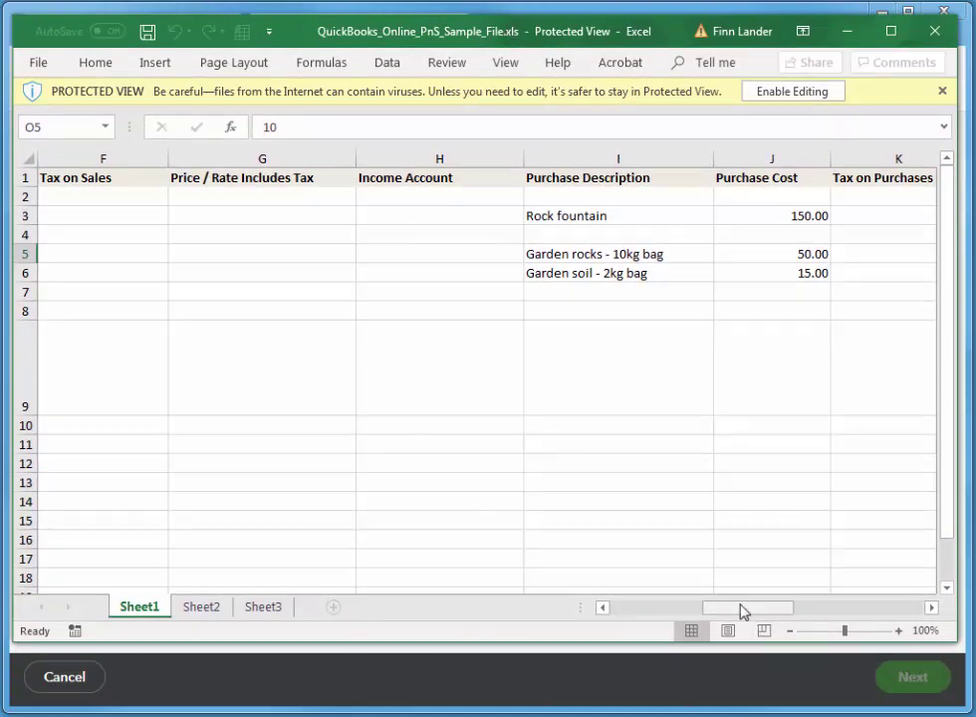
{"action": "left_click_drag", "start_coordinate": [741, 609], "coordinate": [617, 627]}
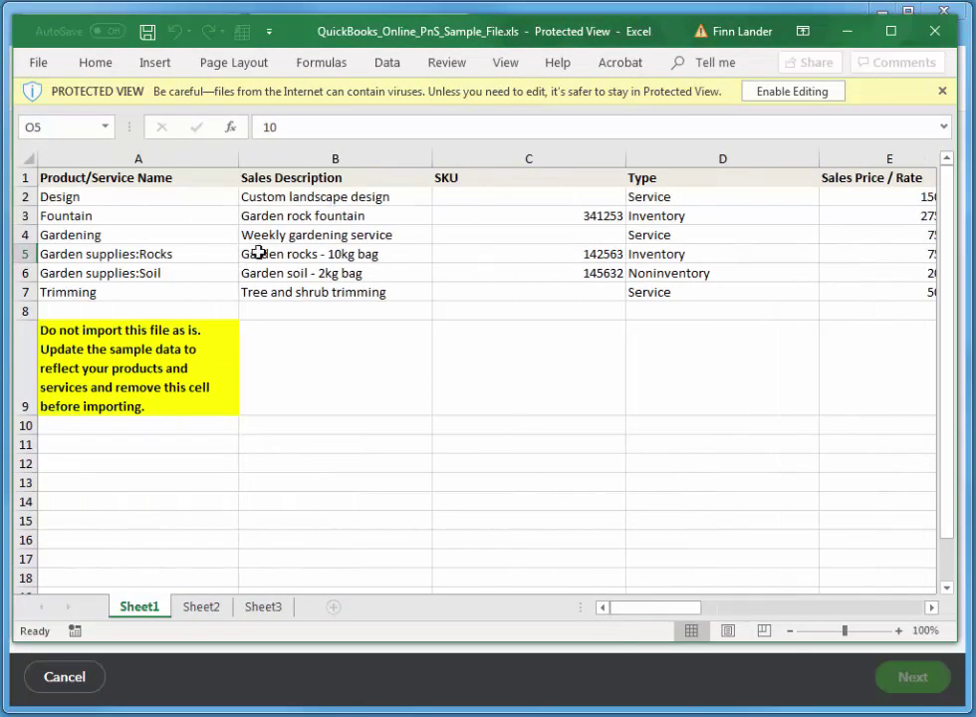
Enable editing and use Clear All on the yellow warning note in cell A9.
{"action": "left_click", "coordinate": [123, 371]}
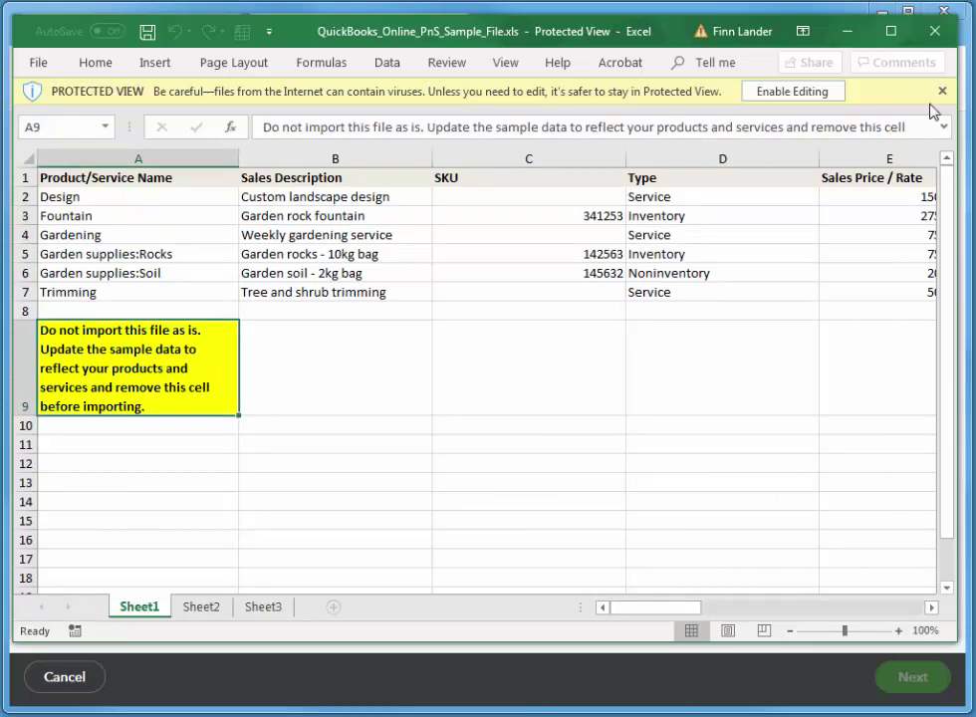
{"action": "left_click", "coordinate": [795, 93]}
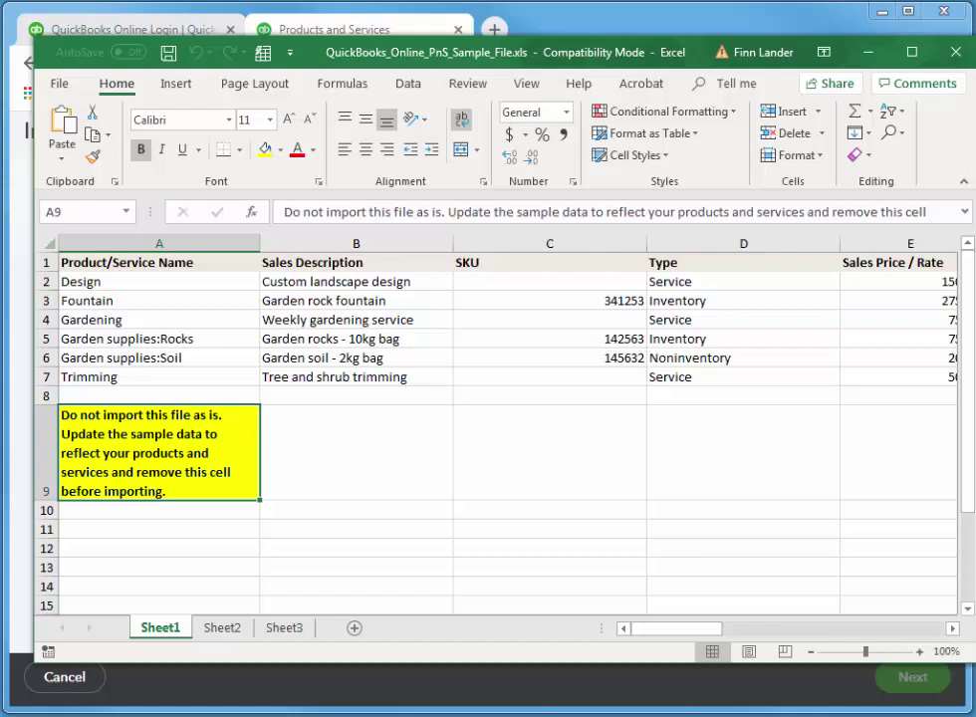
{"action": "left_click", "coordinate": [867, 157]}
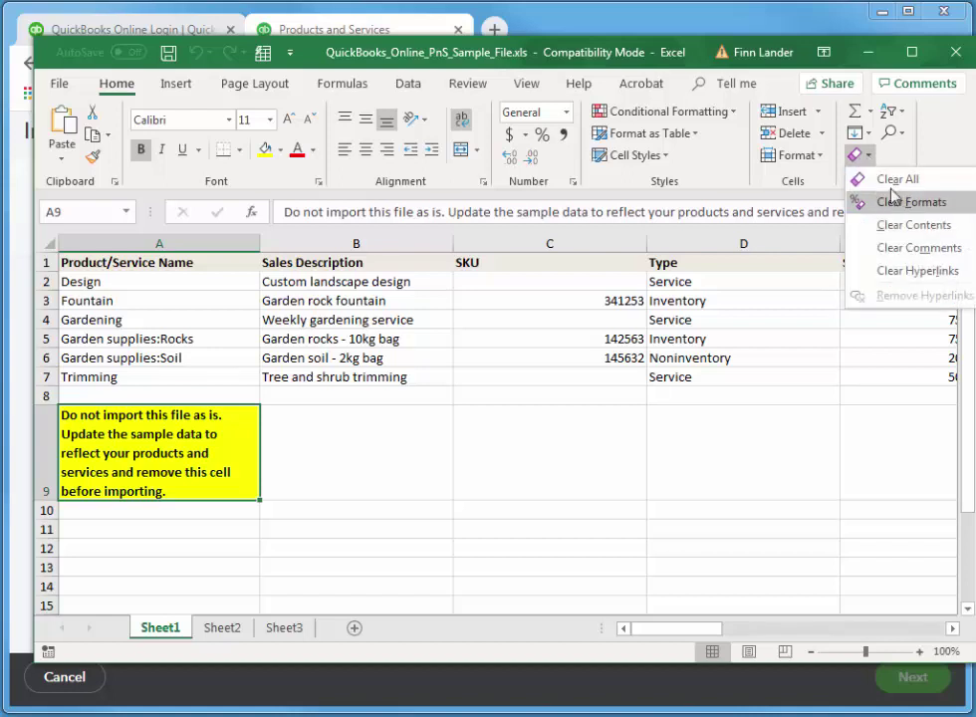
{"action": "left_click", "coordinate": [897, 179]}
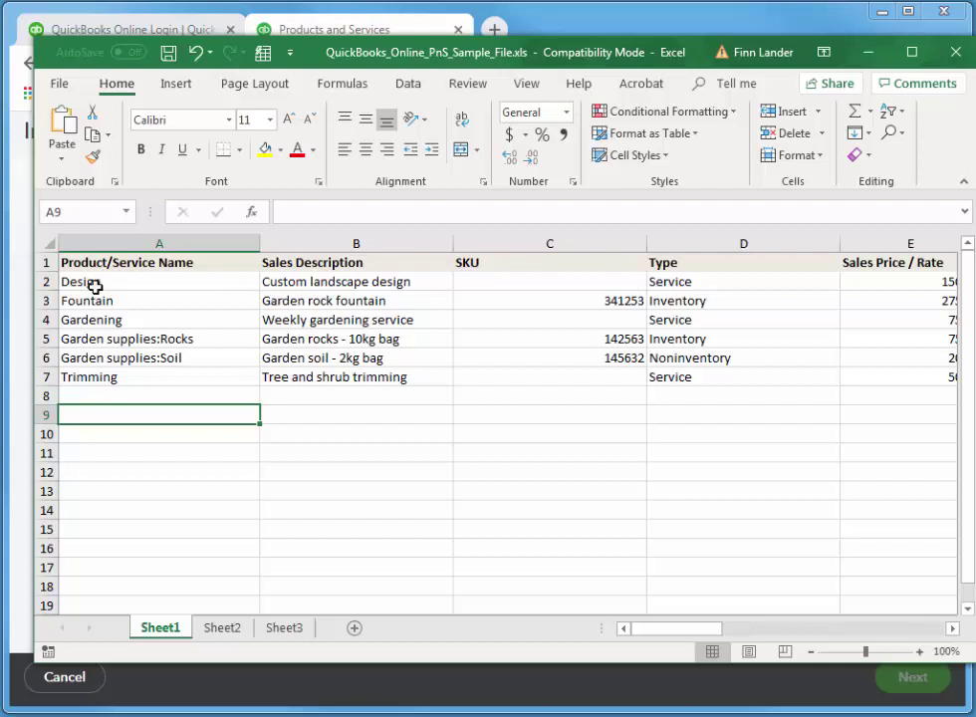
Delete the Design row, then the Gardening through Trimming rows, leaving only the Fountain row.
{"action": "left_click", "coordinate": [46, 281]}
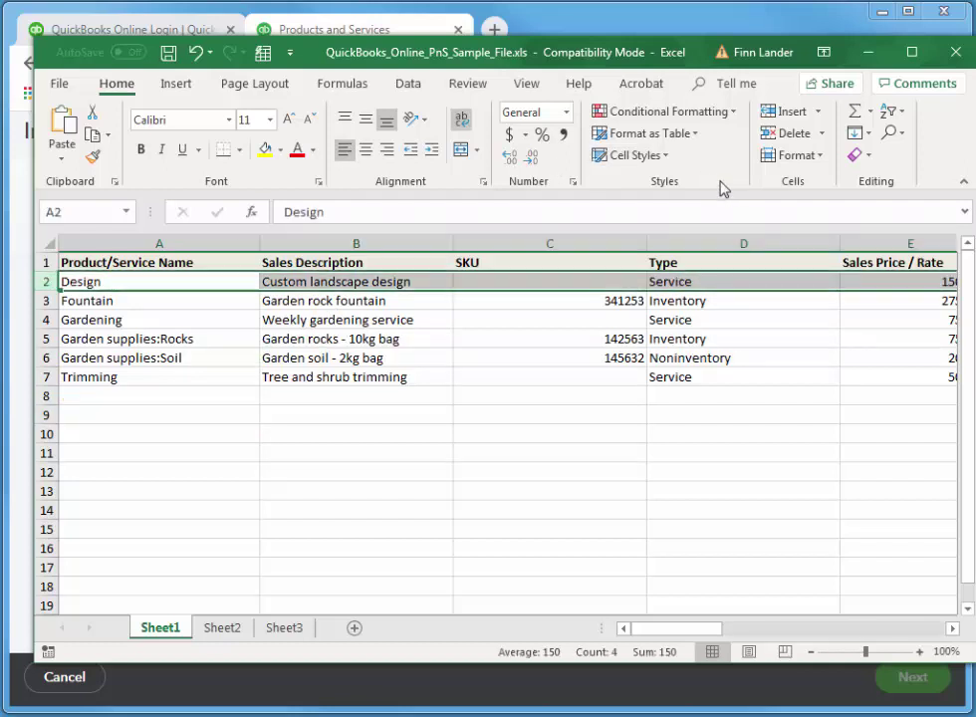
{"action": "left_click", "coordinate": [828, 136]}
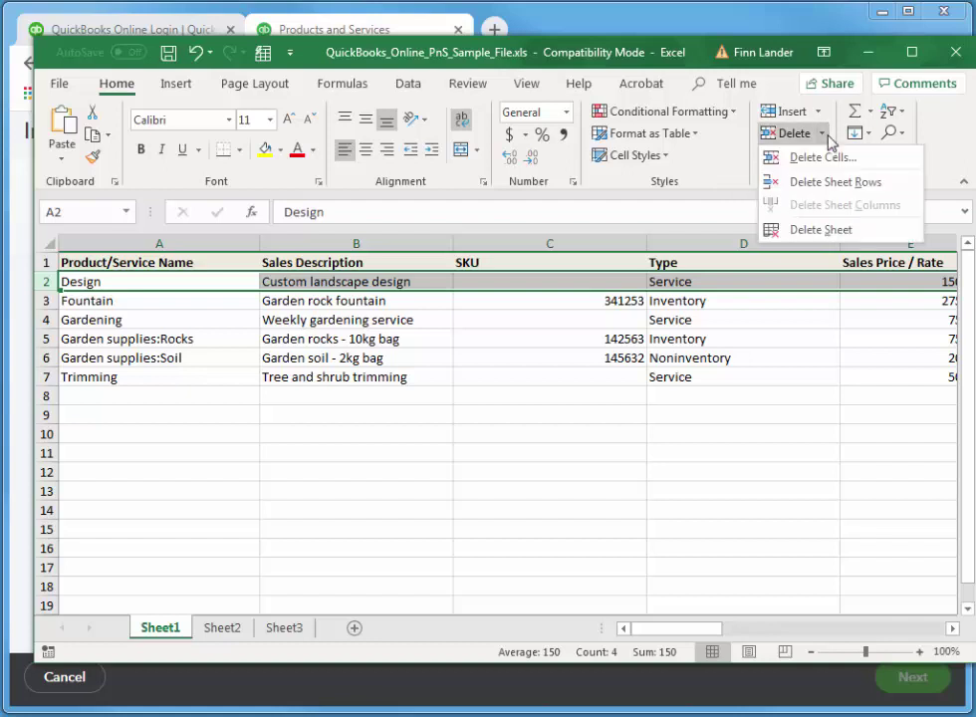
{"action": "left_click", "coordinate": [827, 182]}
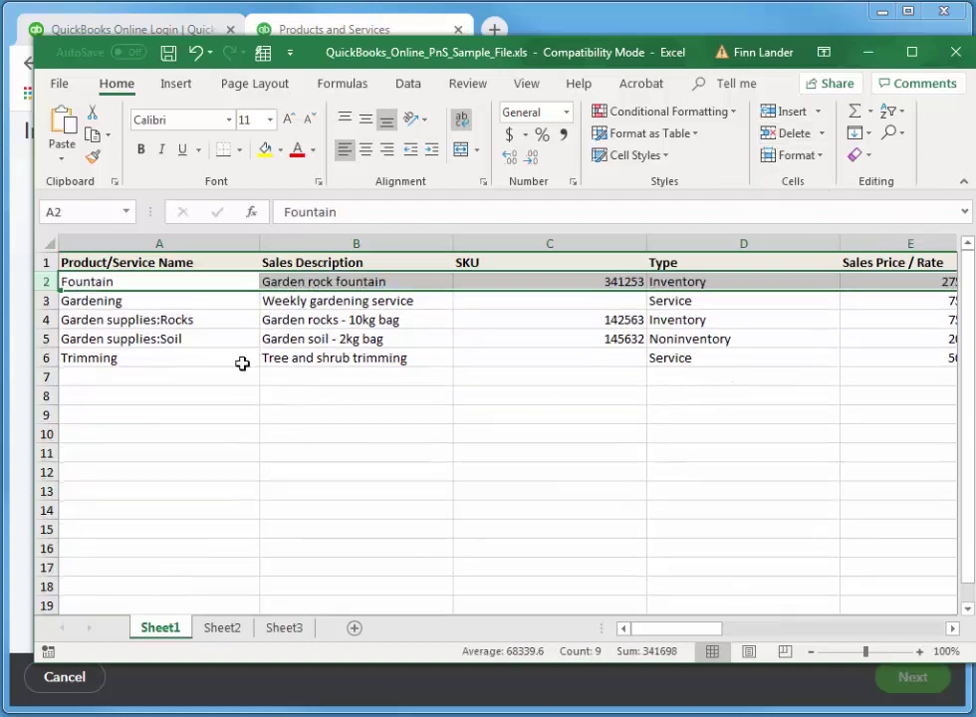
{"action": "left_click", "coordinate": [45, 301]}
{"action": "left_click_drag", "start_coordinate": [45, 301], "coordinate": [47, 355]}
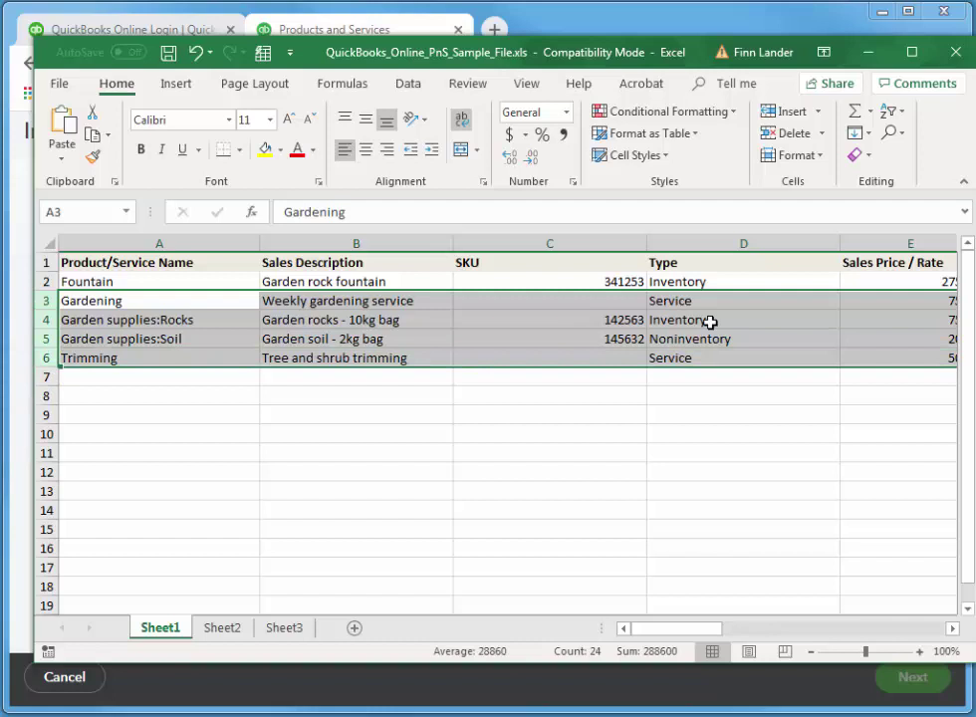
{"action": "left_click", "coordinate": [823, 134]}
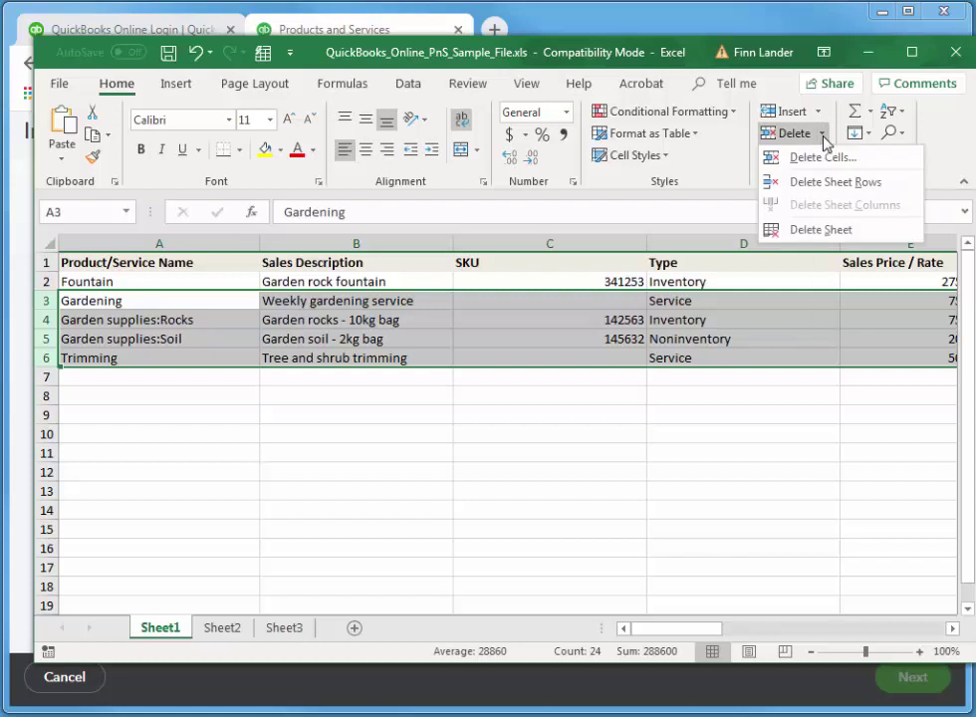
{"action": "left_click", "coordinate": [835, 181]}
{"action": "left_click", "coordinate": [518, 450]}
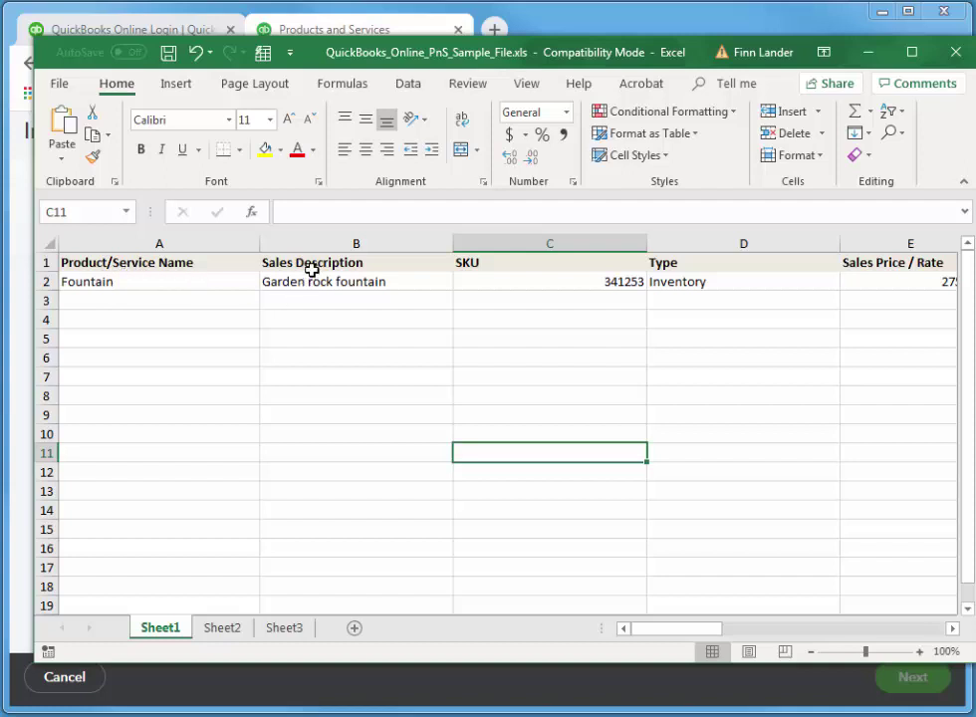
Delete the SKU and Price / Rate Includes Tax columns.
{"action": "left_click", "coordinate": [583, 243]}
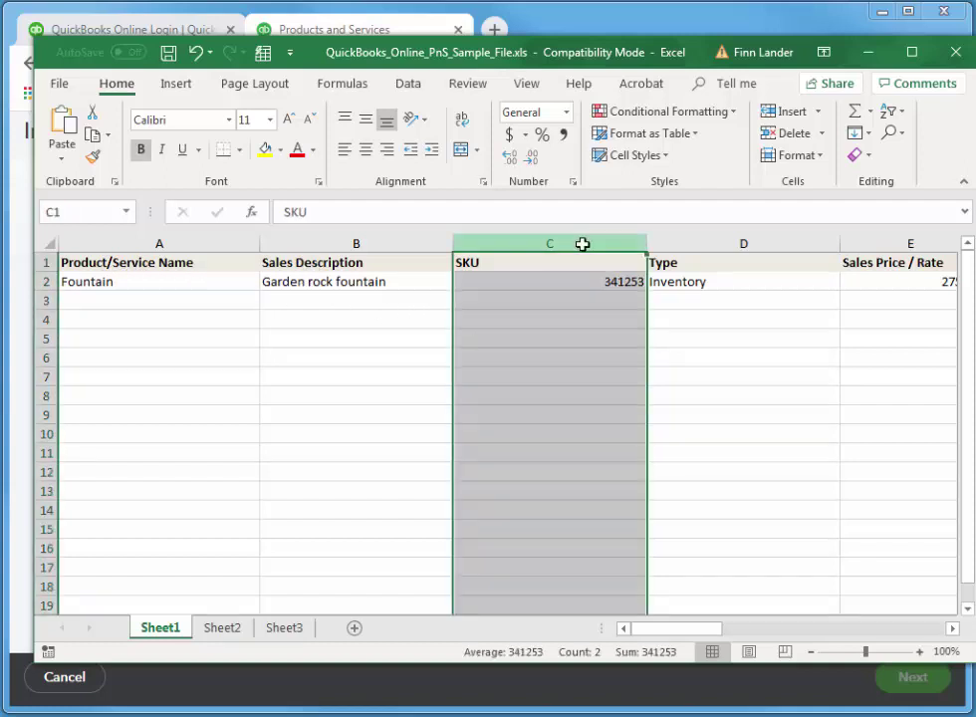
{"action": "left_click", "coordinate": [826, 141]}
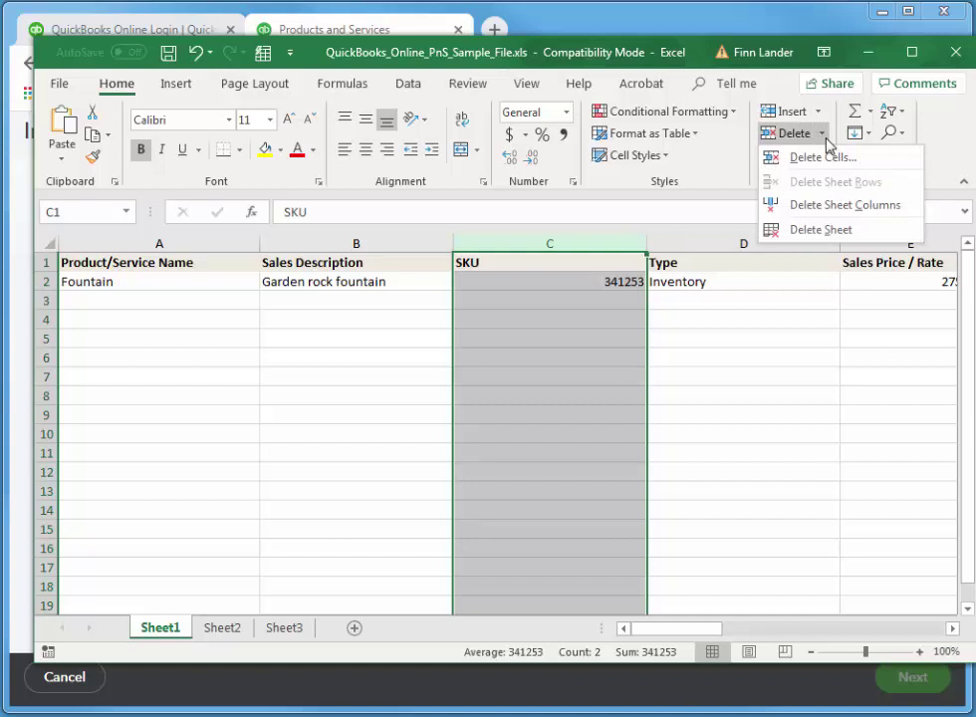
{"action": "left_click", "coordinate": [823, 206]}
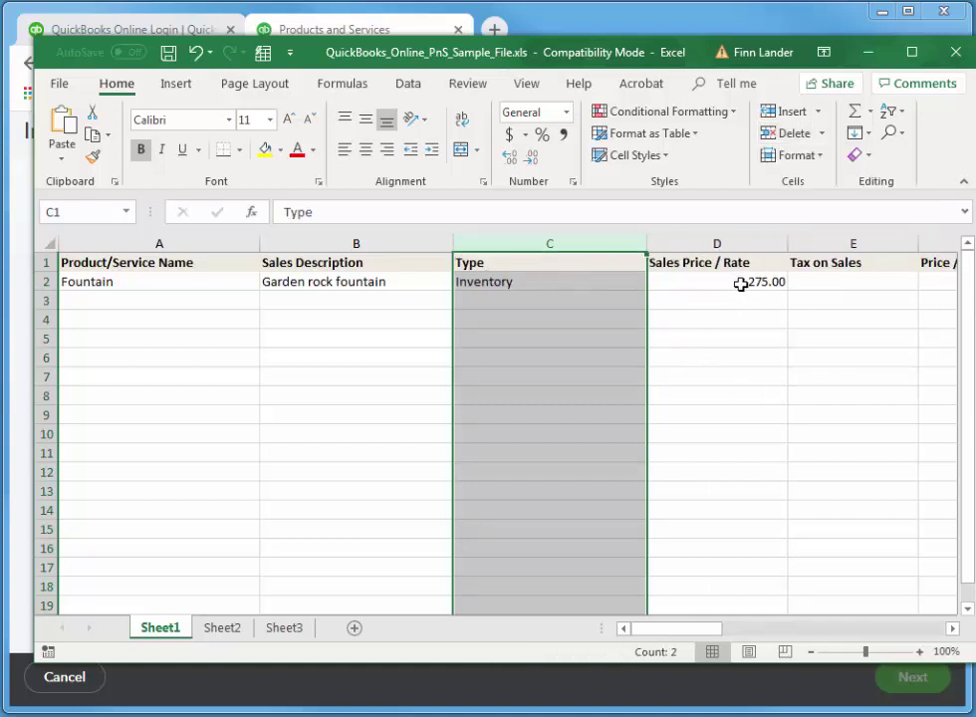
{"action": "left_click_drag", "start_coordinate": [684, 626], "coordinate": [719, 628]}
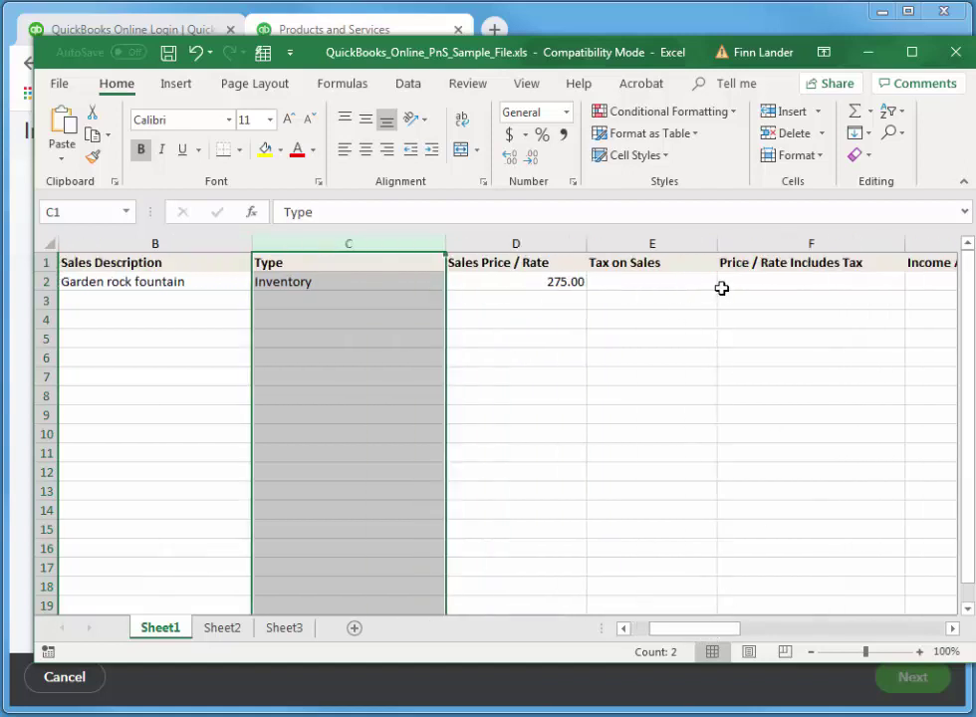
{"action": "left_click", "coordinate": [800, 244]}
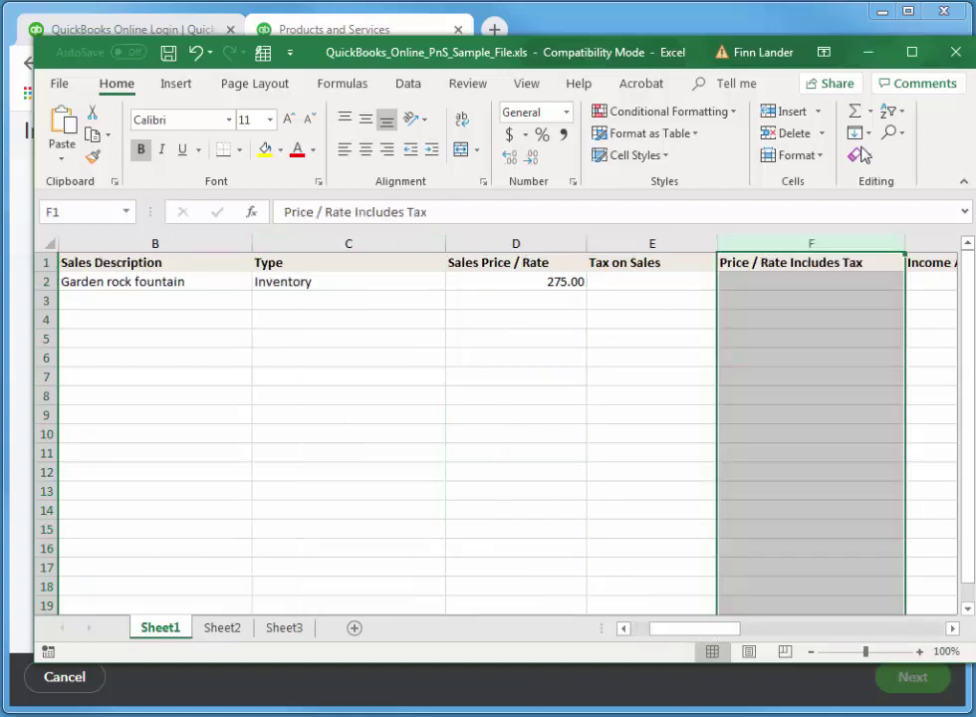
{"action": "left_click", "coordinate": [822, 133]}
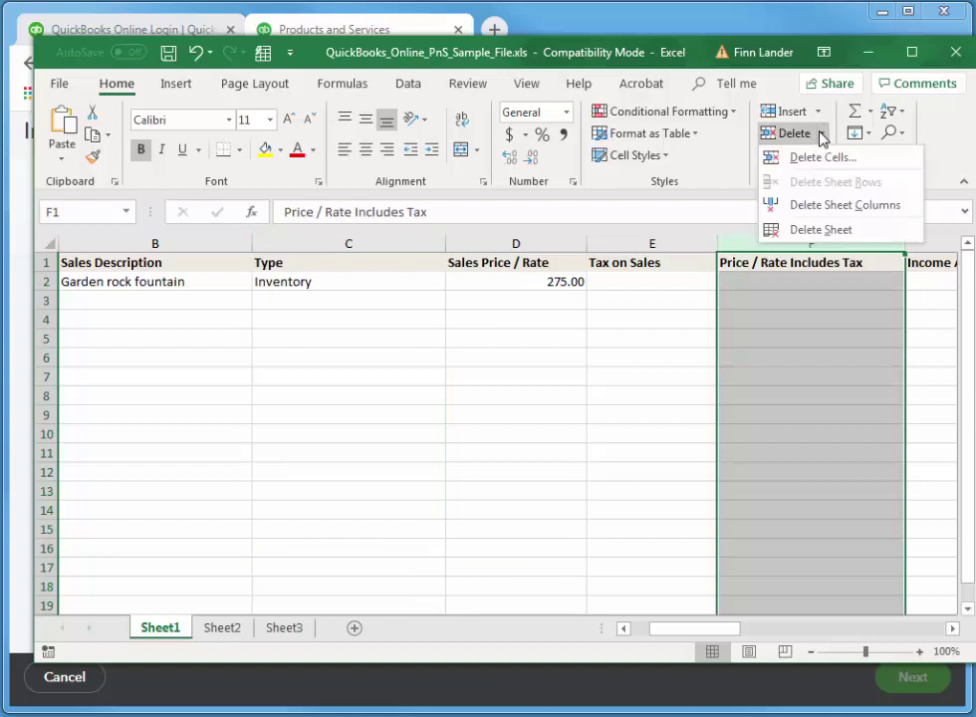
{"action": "left_click", "coordinate": [843, 207]}
{"action": "left_click_drag", "start_coordinate": [725, 628], "coordinate": [775, 635]}
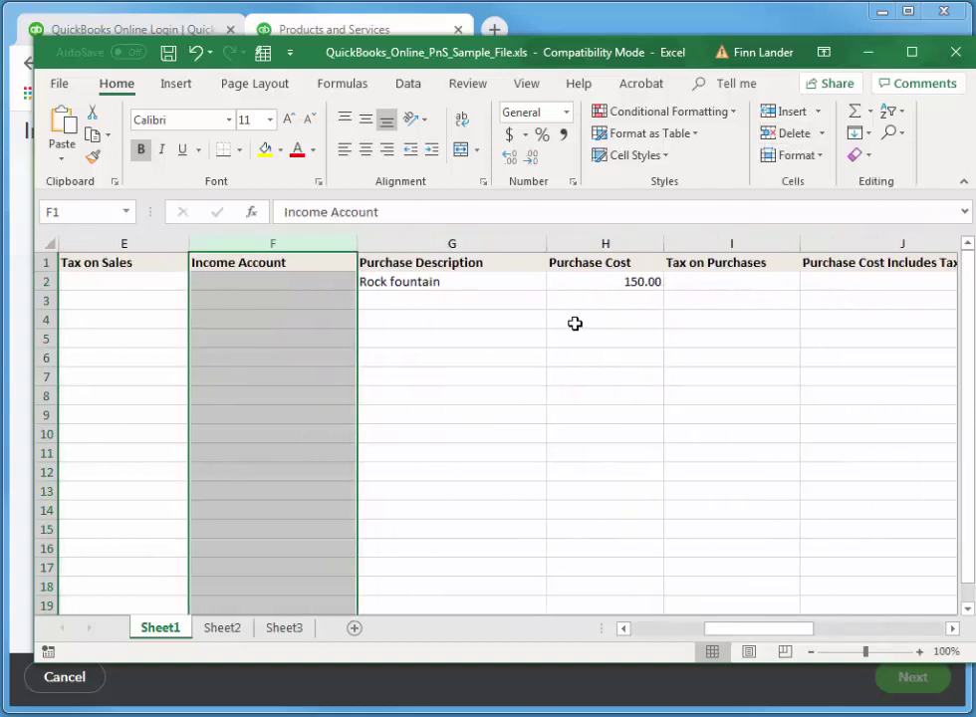
Delete the Purchase Description and Purchase Cost Includes Tax columns.
{"action": "left_click", "coordinate": [454, 244]}
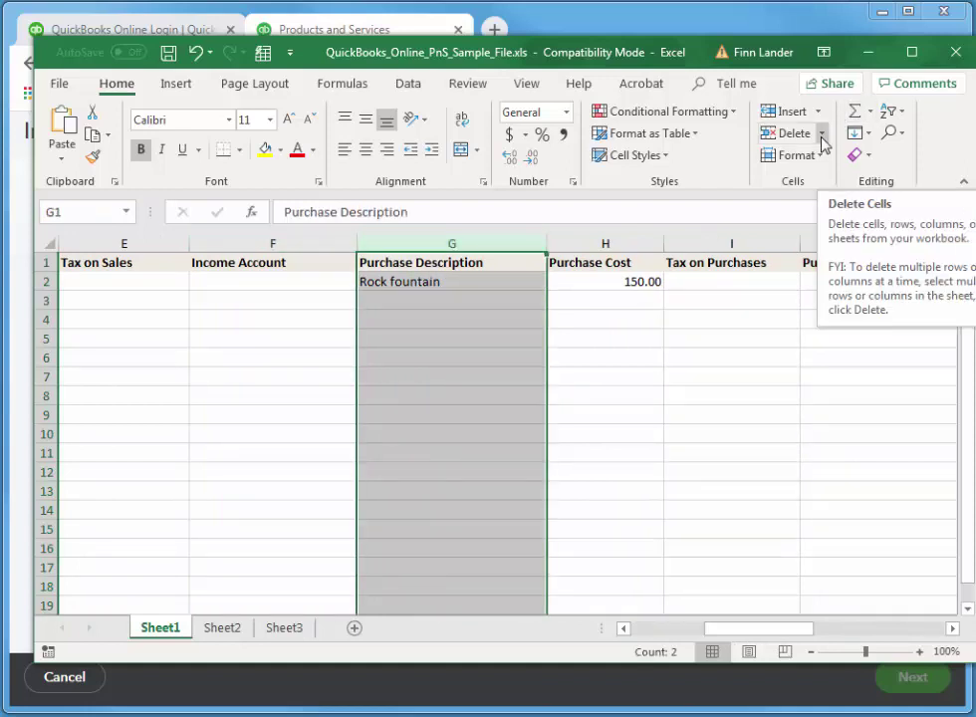
{"action": "left_click", "coordinate": [819, 137]}
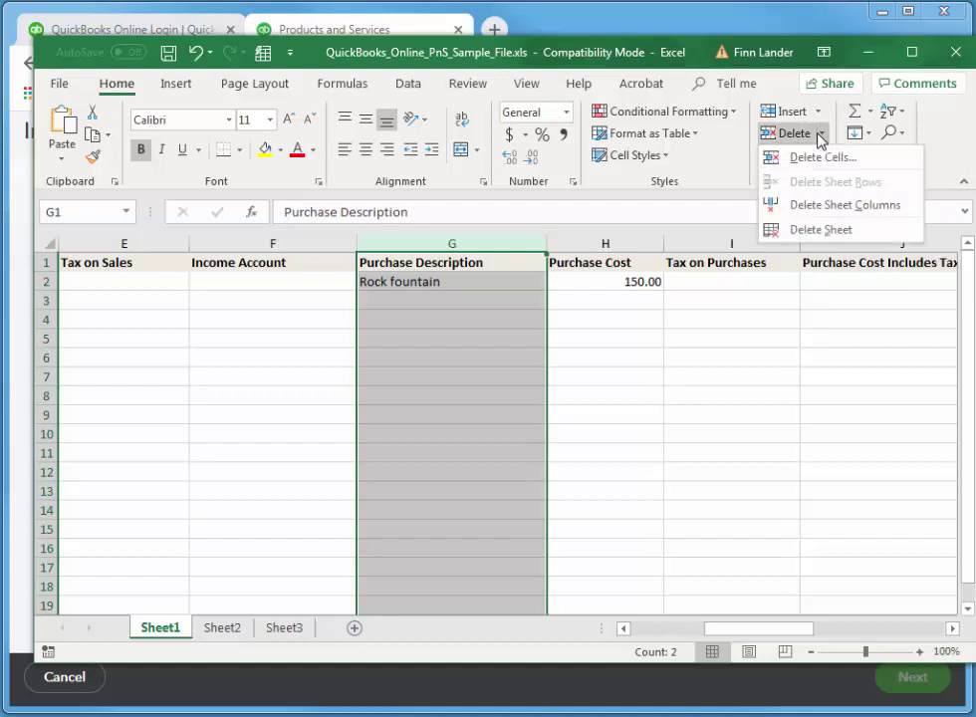
{"action": "left_click", "coordinate": [836, 206]}
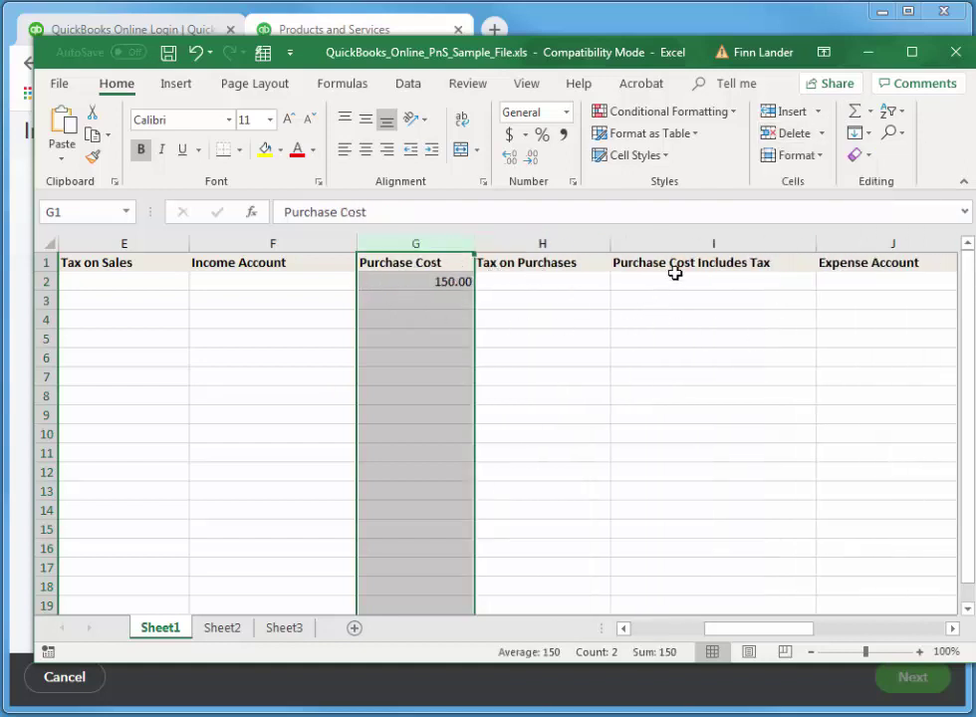
{"action": "left_click", "coordinate": [645, 244]}
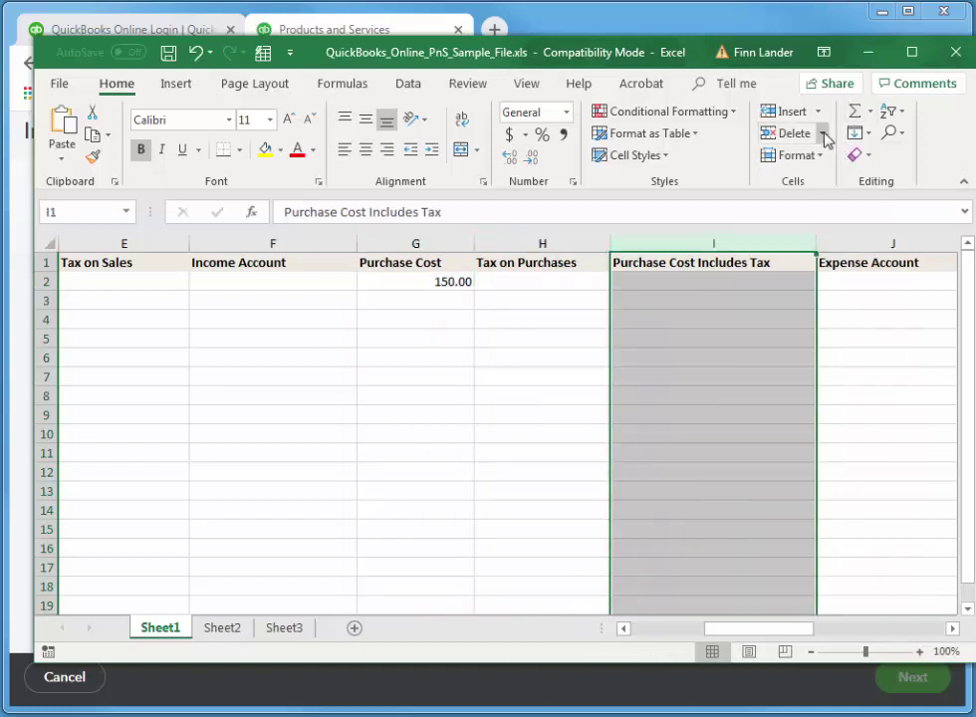
{"action": "left_click", "coordinate": [823, 135]}
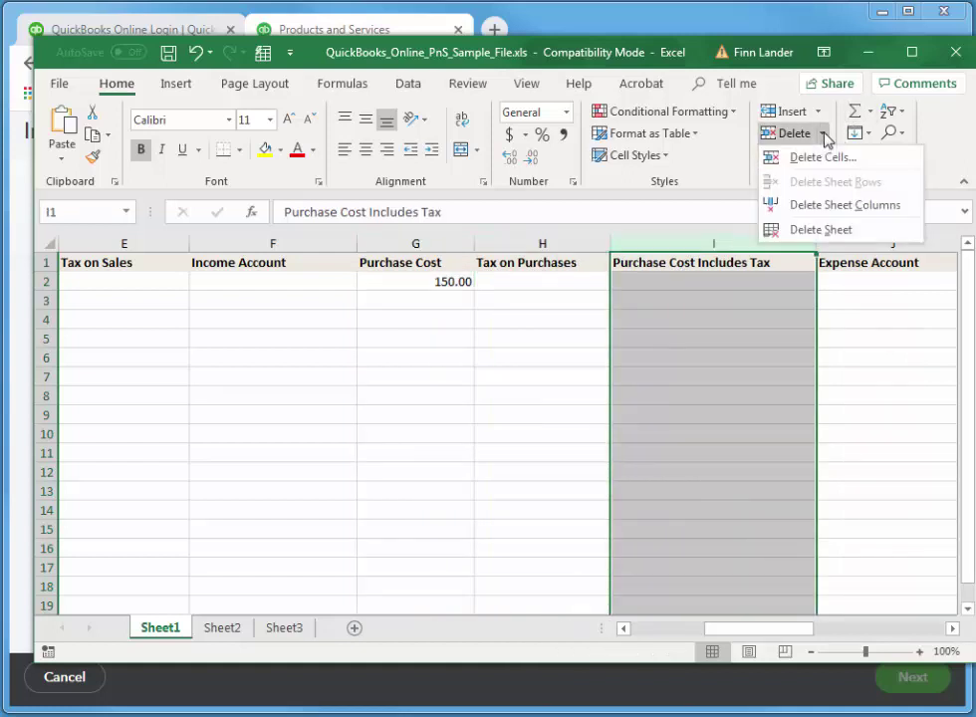
{"action": "left_click", "coordinate": [819, 206]}
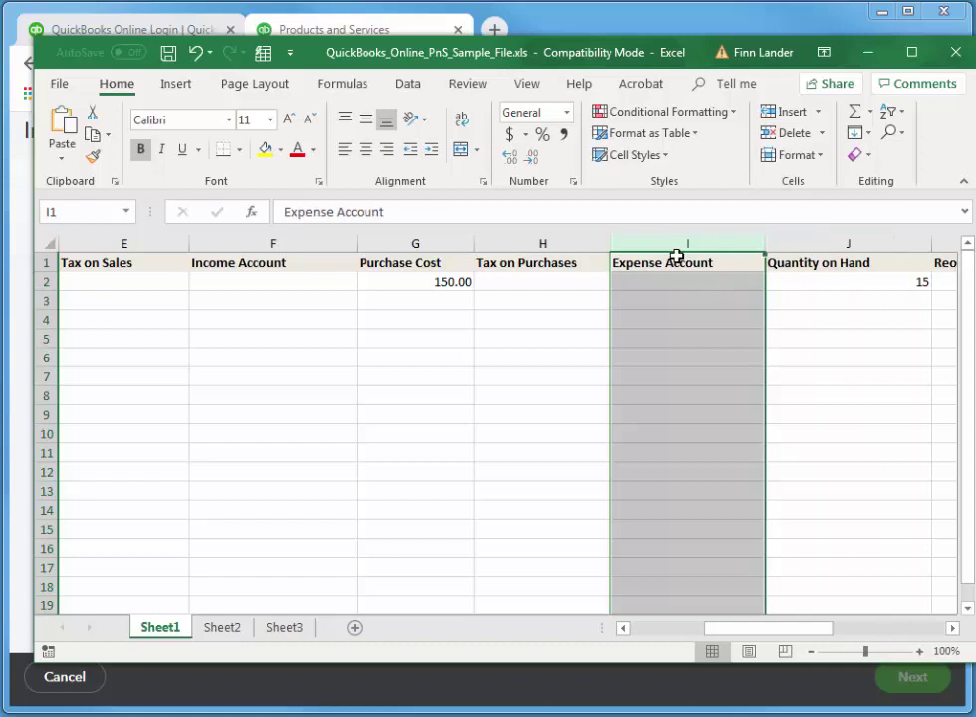
{"action": "left_click_drag", "start_coordinate": [784, 635], "coordinate": [884, 639]}
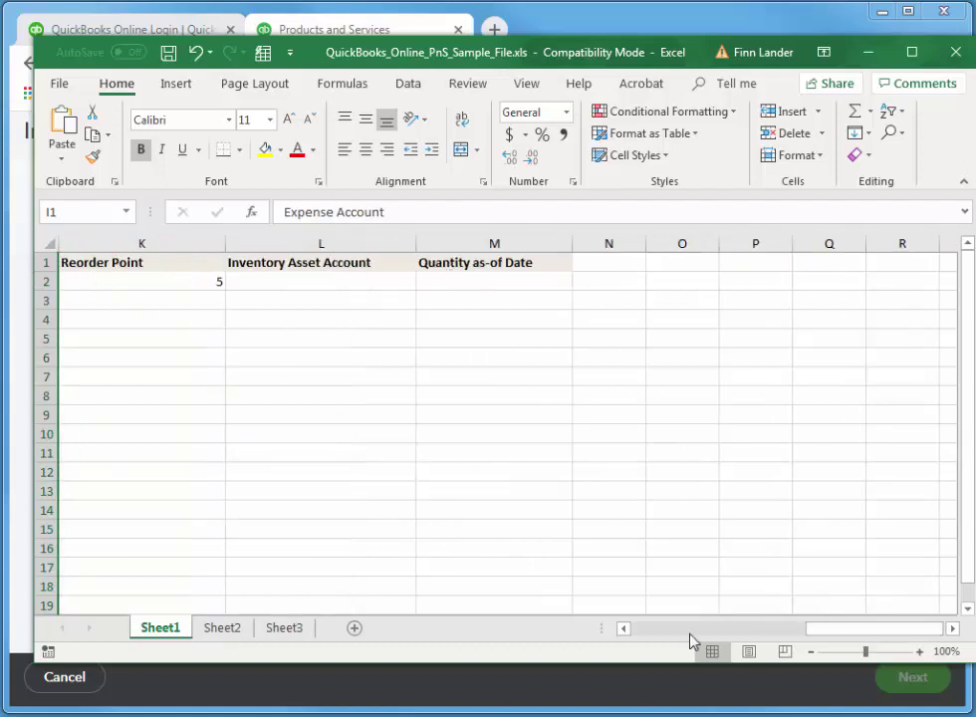
Autofit columns K, L and M to Reorder Point, Inventory Asset Account and Quantity as-of Date.
{"action": "left_click_drag", "start_coordinate": [896, 638], "coordinate": [848, 635]}
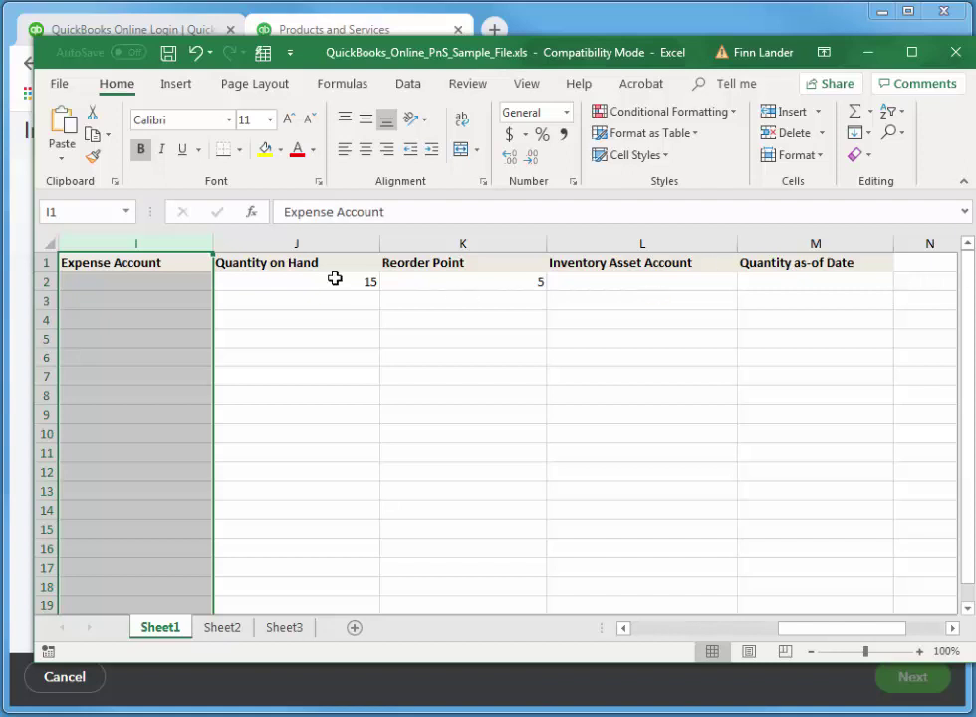
{"action": "double_click", "coordinate": [548, 240]}
{"action": "double_click", "coordinate": [660, 243]}
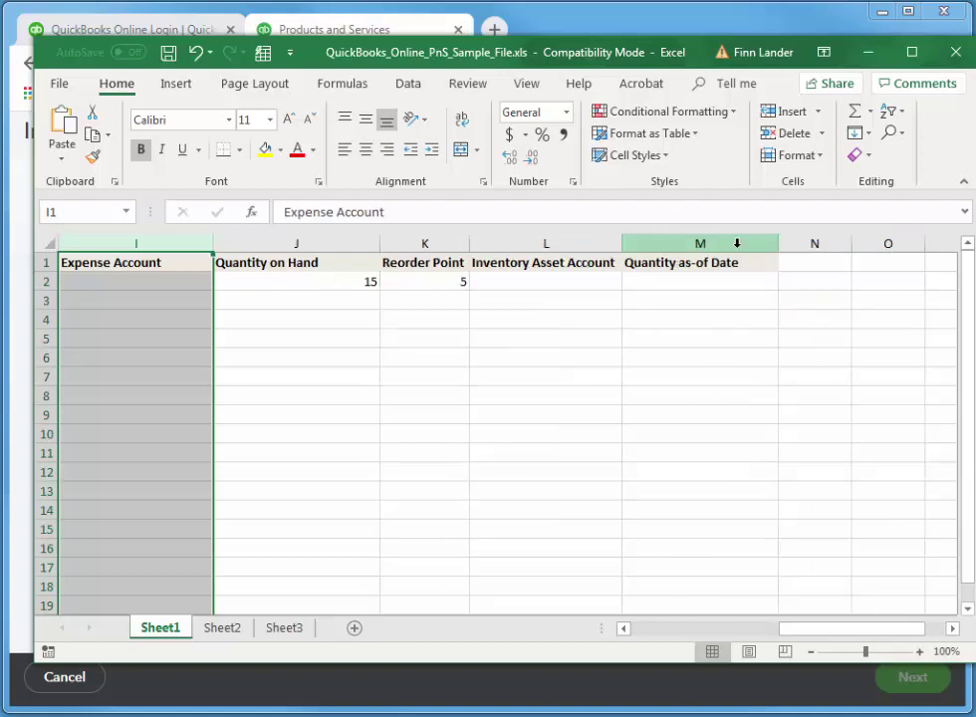
{"action": "double_click", "coordinate": [780, 242]}
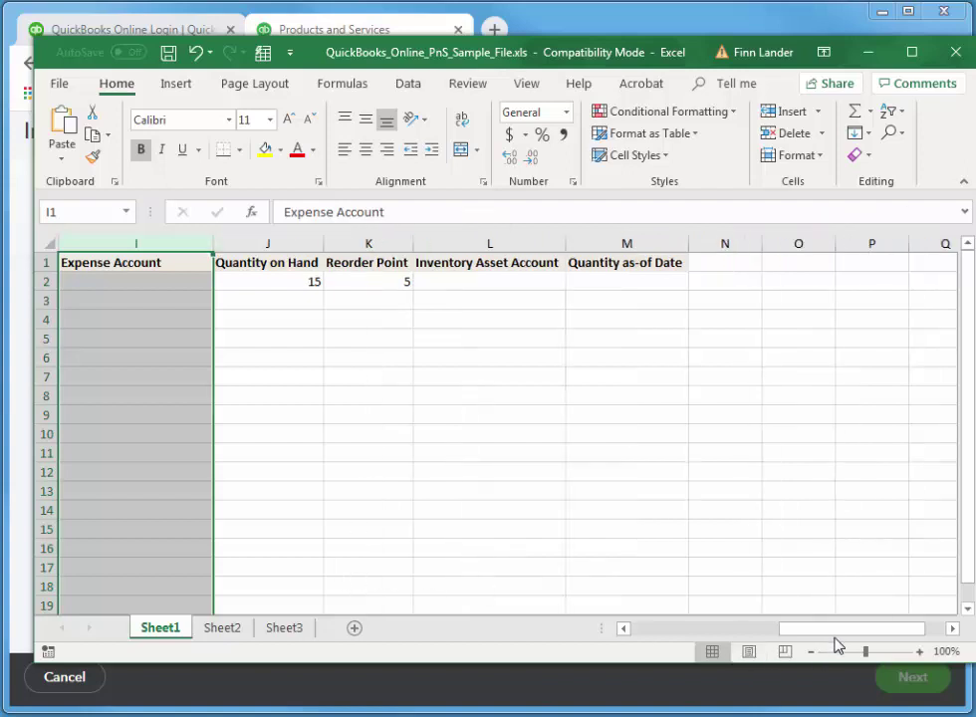
Autofit columns A through H and Expense Account to their contents, then select cell A2.
{"action": "left_click_drag", "start_coordinate": [835, 630], "coordinate": [646, 653]}
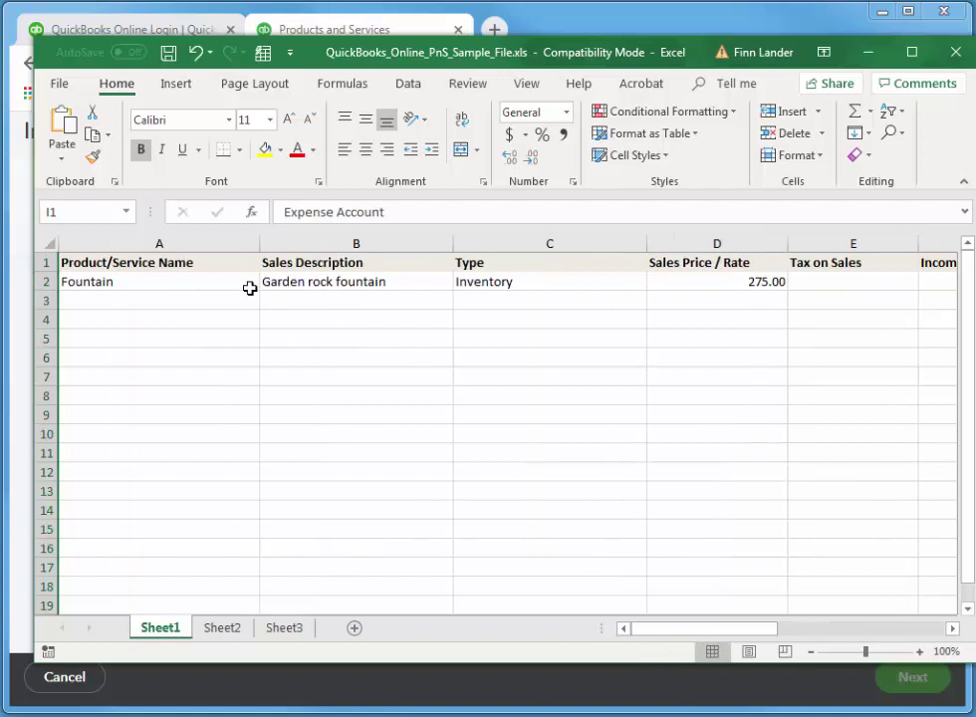
{"action": "double_click", "coordinate": [261, 244]}
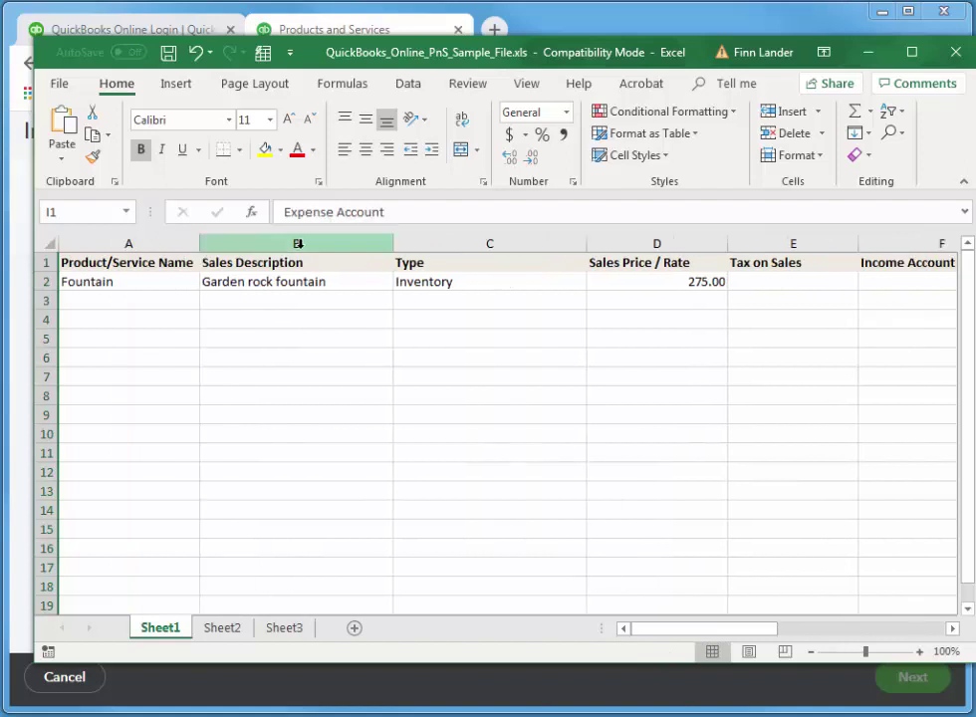
{"action": "double_click", "coordinate": [392, 244]}
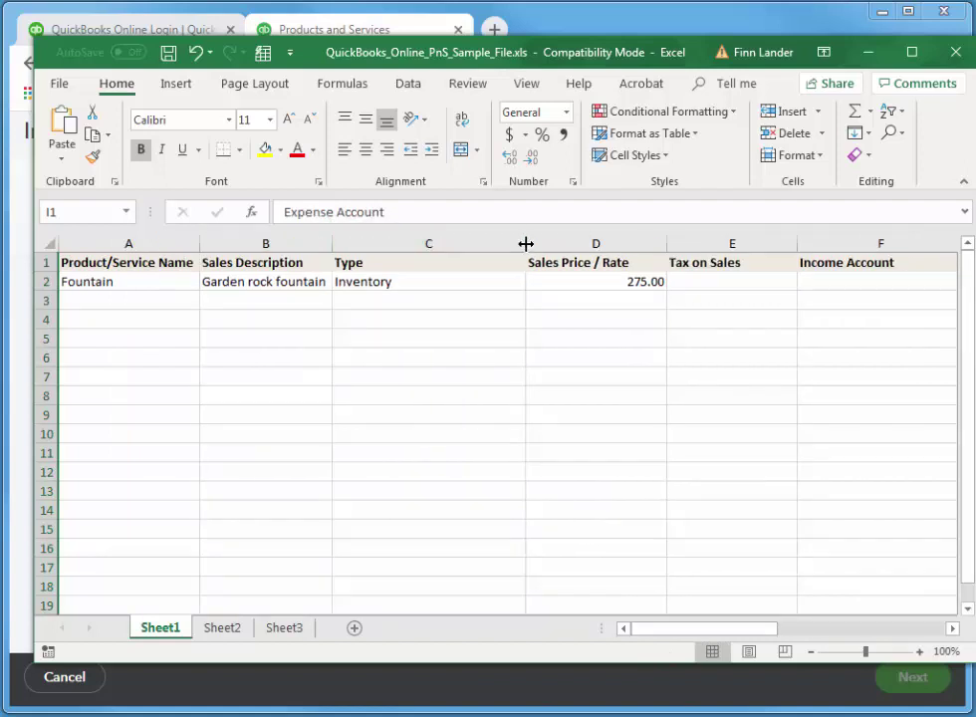
{"action": "double_click", "coordinate": [525, 246]}
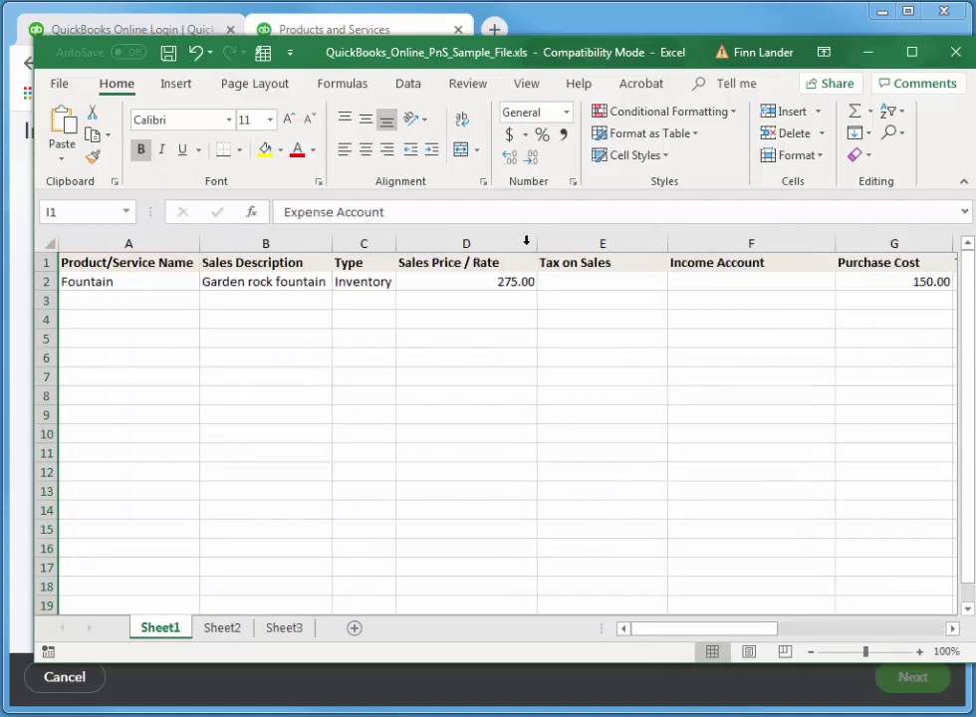
{"action": "double_click", "coordinate": [667, 244]}
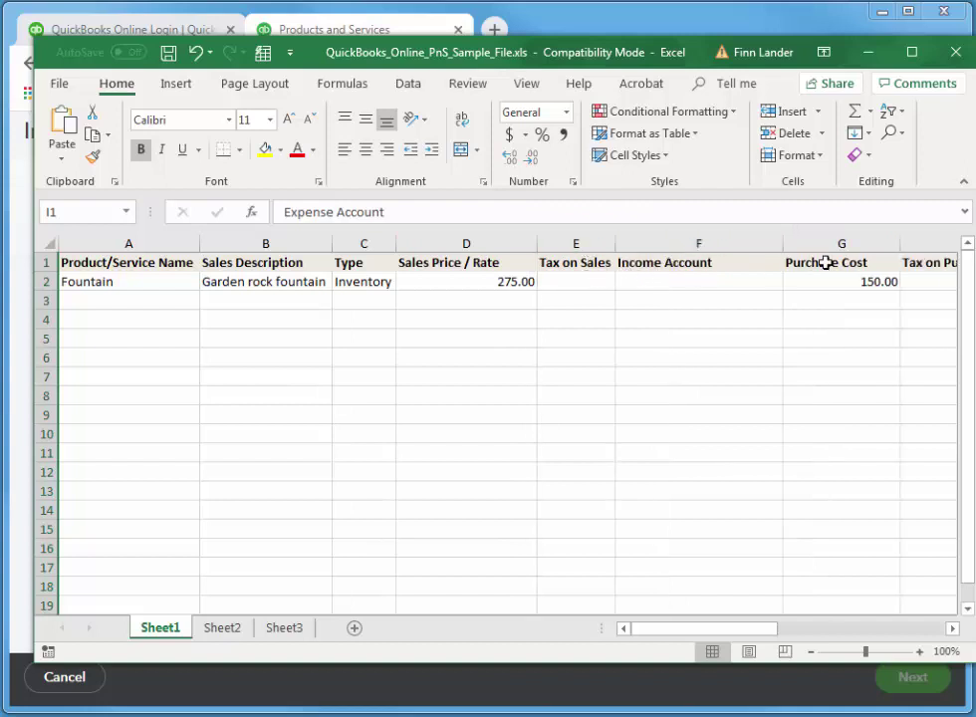
{"action": "double_click", "coordinate": [781, 244]}
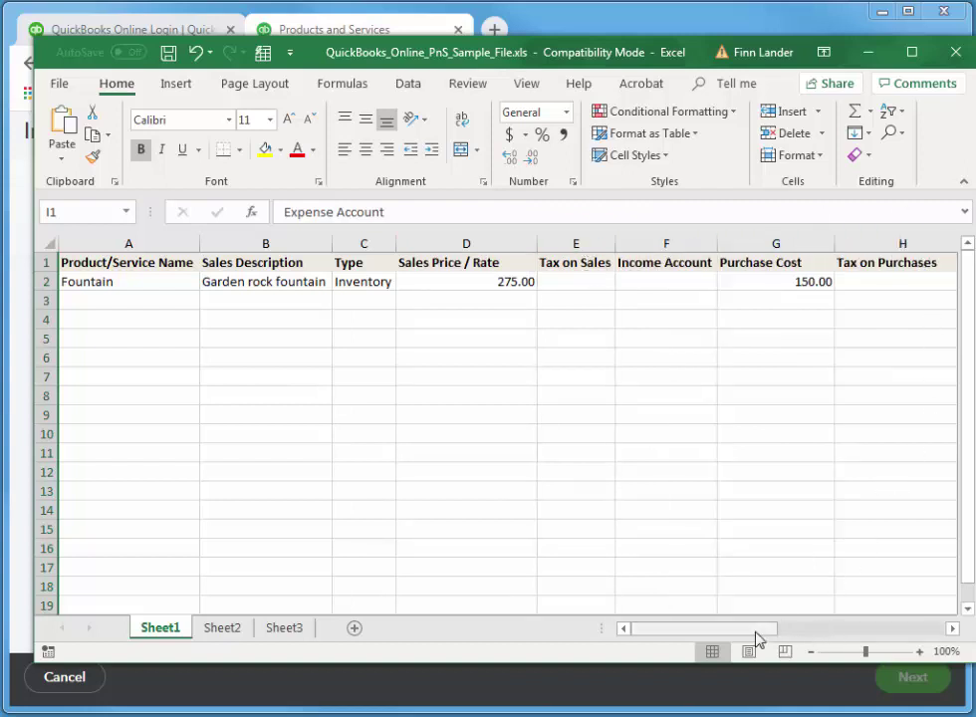
{"action": "left_click_drag", "start_coordinate": [758, 639], "coordinate": [808, 641]}
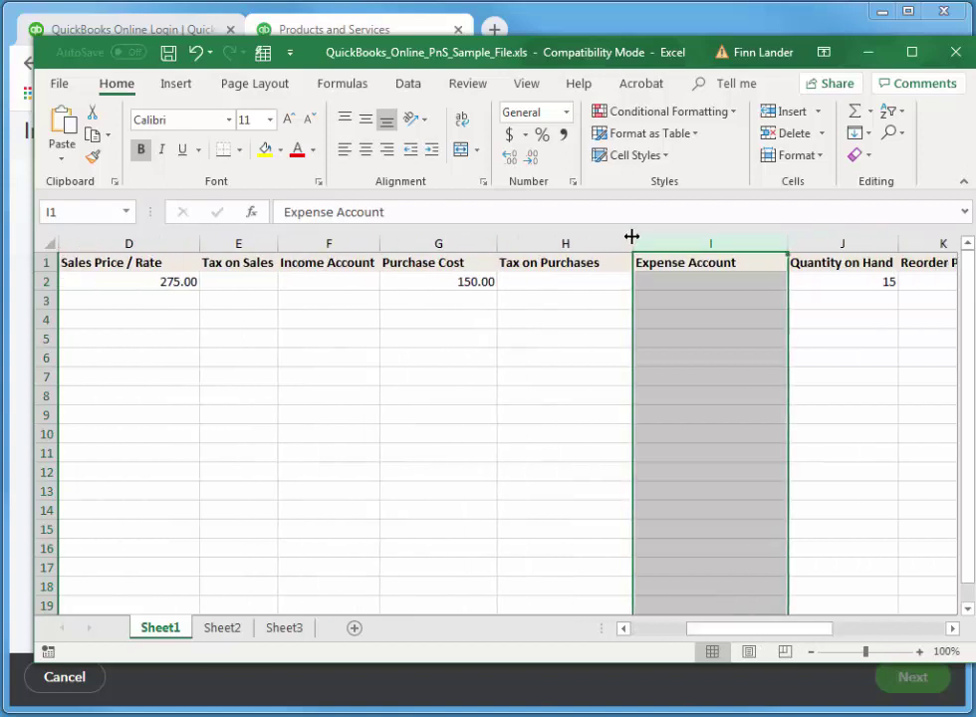
{"action": "double_click", "coordinate": [631, 243]}
{"action": "double_click", "coordinate": [758, 243]}
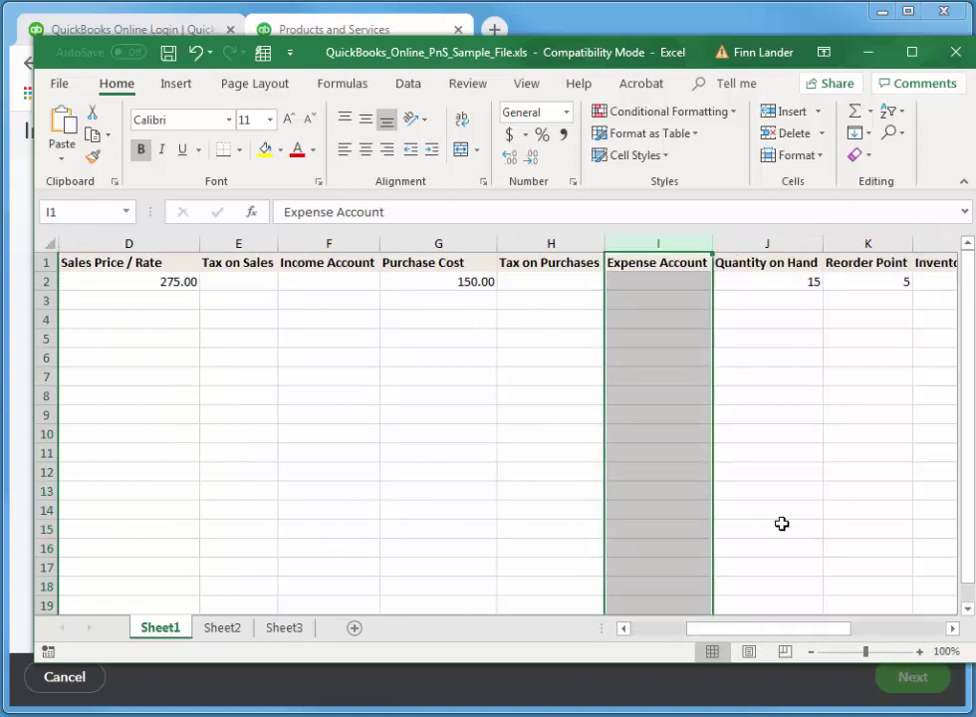
{"action": "left_click_drag", "start_coordinate": [802, 639], "coordinate": [684, 648]}
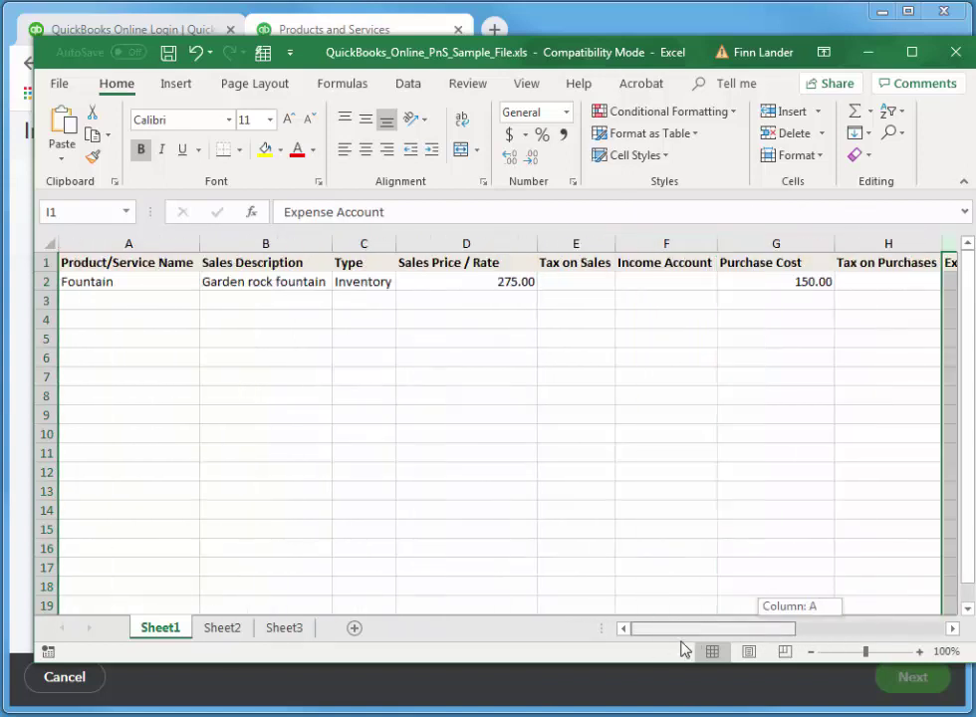
{"action": "left_click", "coordinate": [89, 281]}
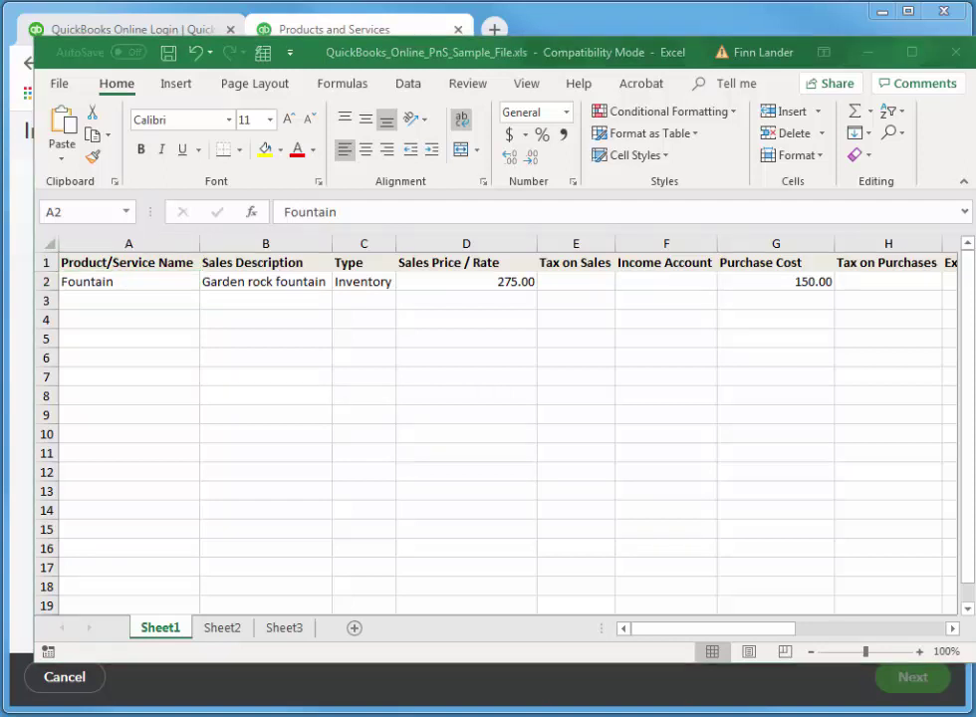
Enter Acer Laptop, description 15.6" Aspire Laptop, and sales price 459.95 in row 2.
{"action": "left_click", "coordinate": [138, 281]}
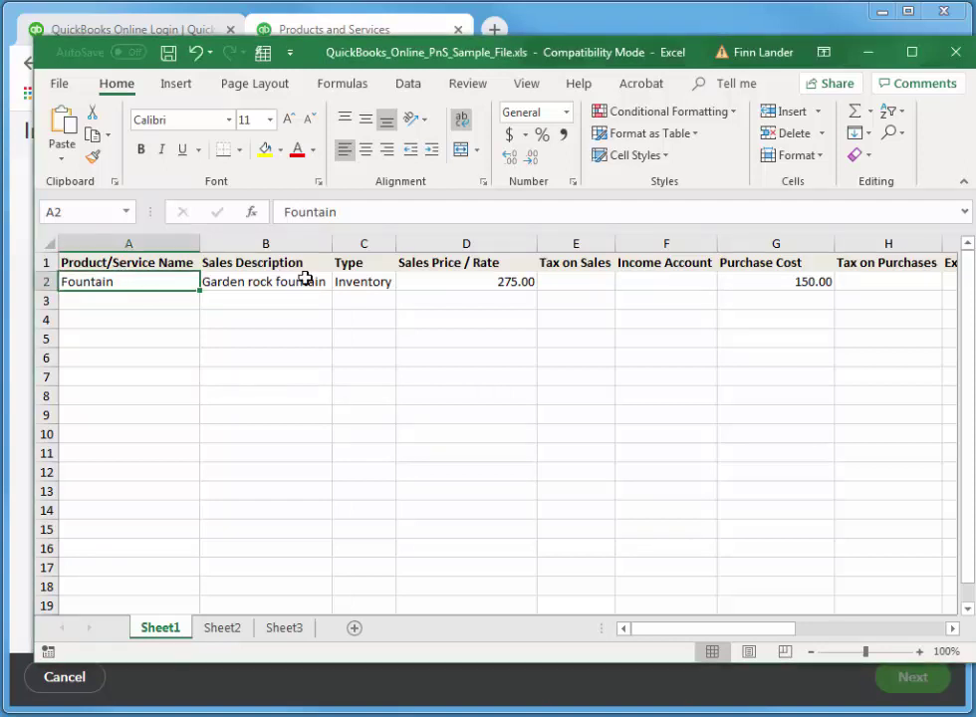
{"action": "type", "text": "Acer L"}
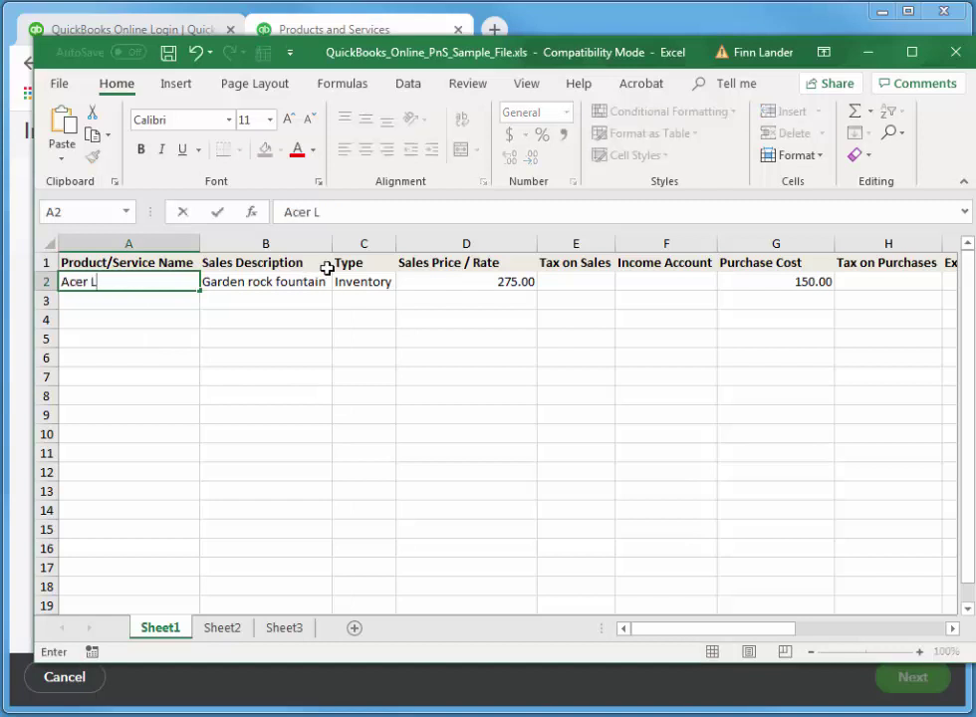
{"action": "type", "text": "aptop"}
{"action": "key", "text": "Tab"}
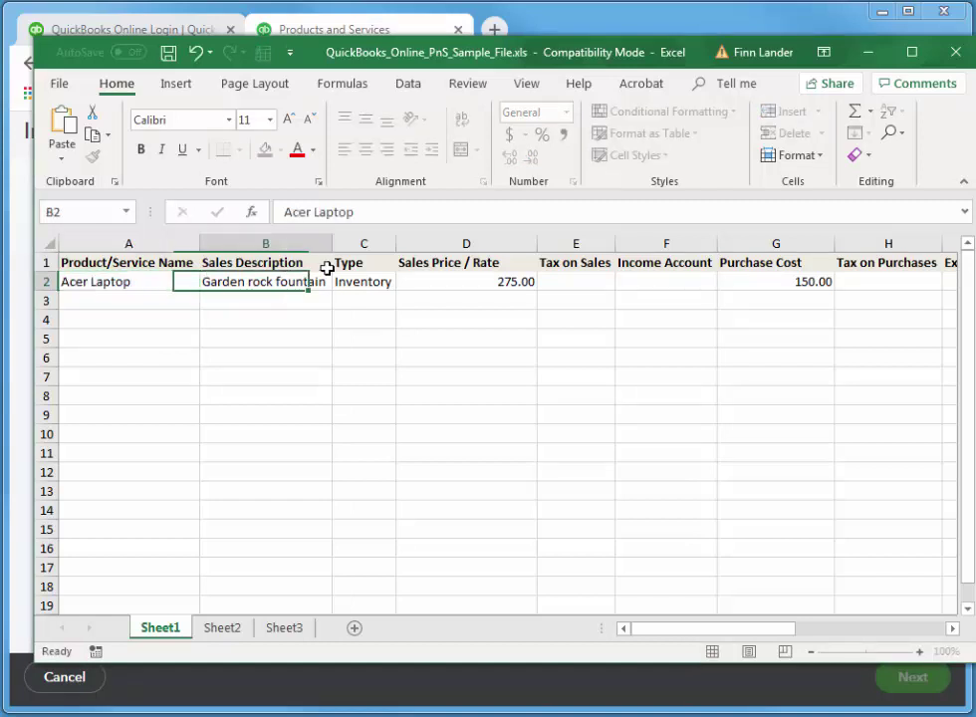
{"action": "type", "text": "15."}
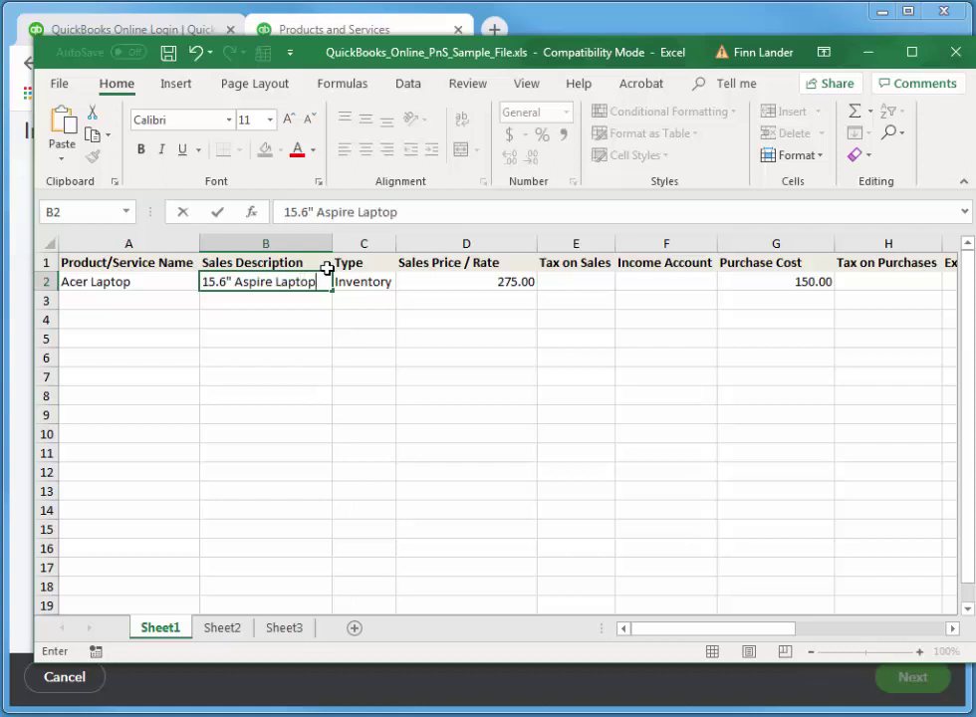
{"action": "type", "text": "6\" Aspire Laptop"}
{"action": "key", "text": "Tab"}
{"action": "left_click_drag", "start_coordinate": [465, 268], "coordinate": [466, 283]}
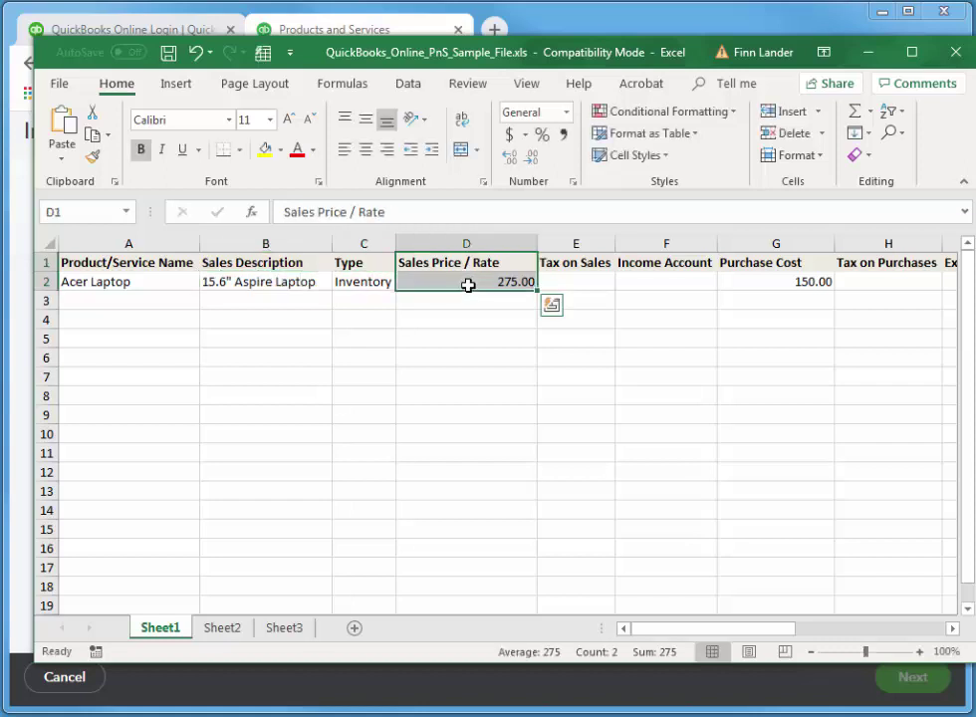
{"action": "left_click", "coordinate": [466, 283]}
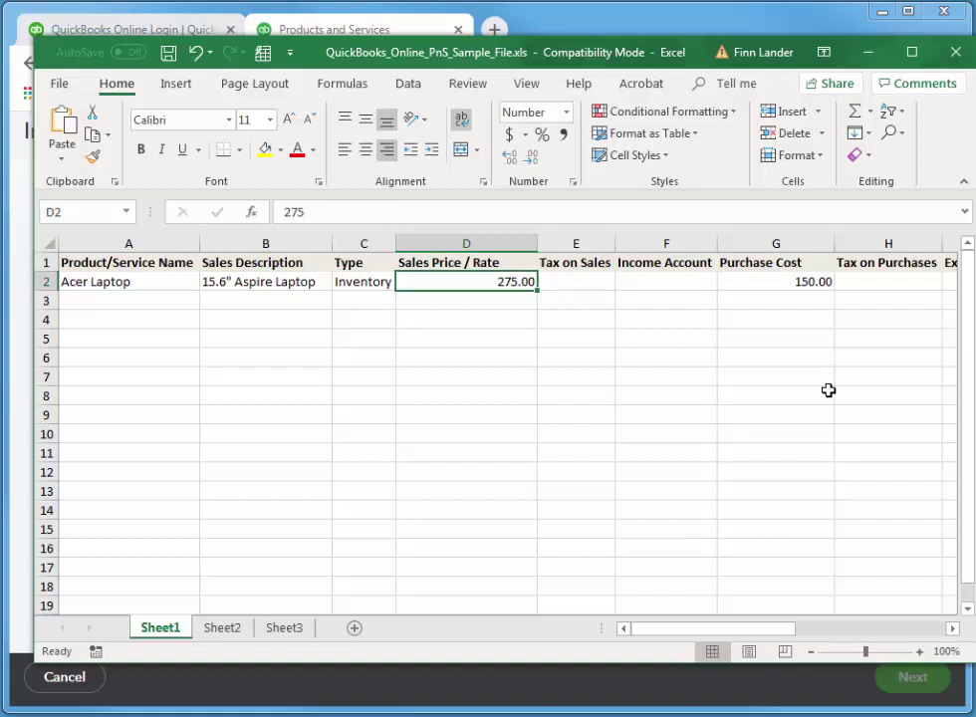
{"action": "type", "text": "459.95"}
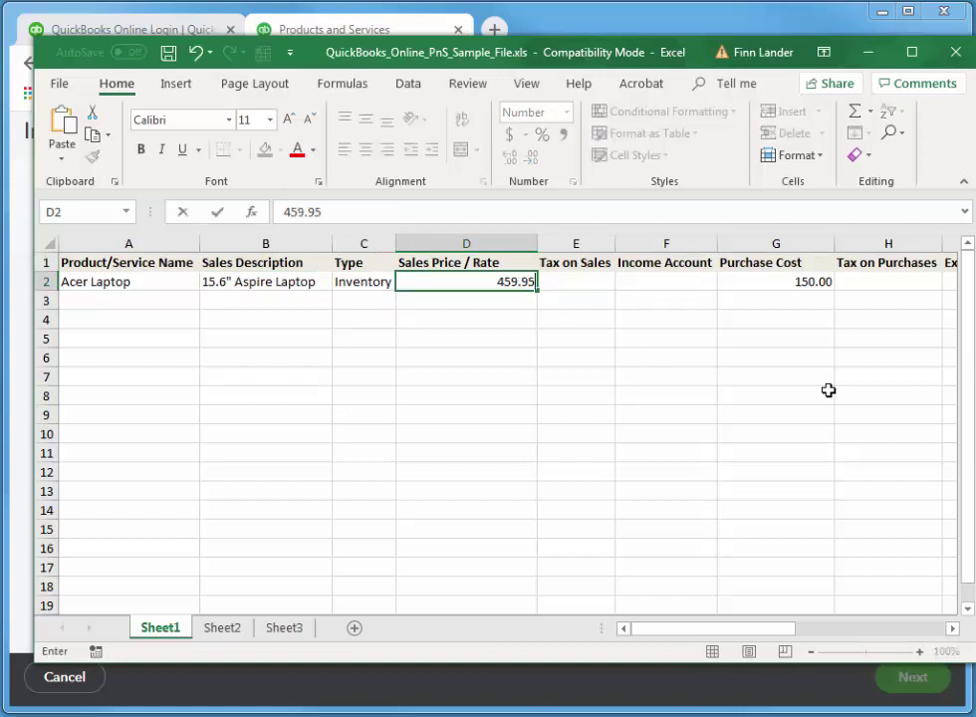
{"action": "key", "text": "Tab"}
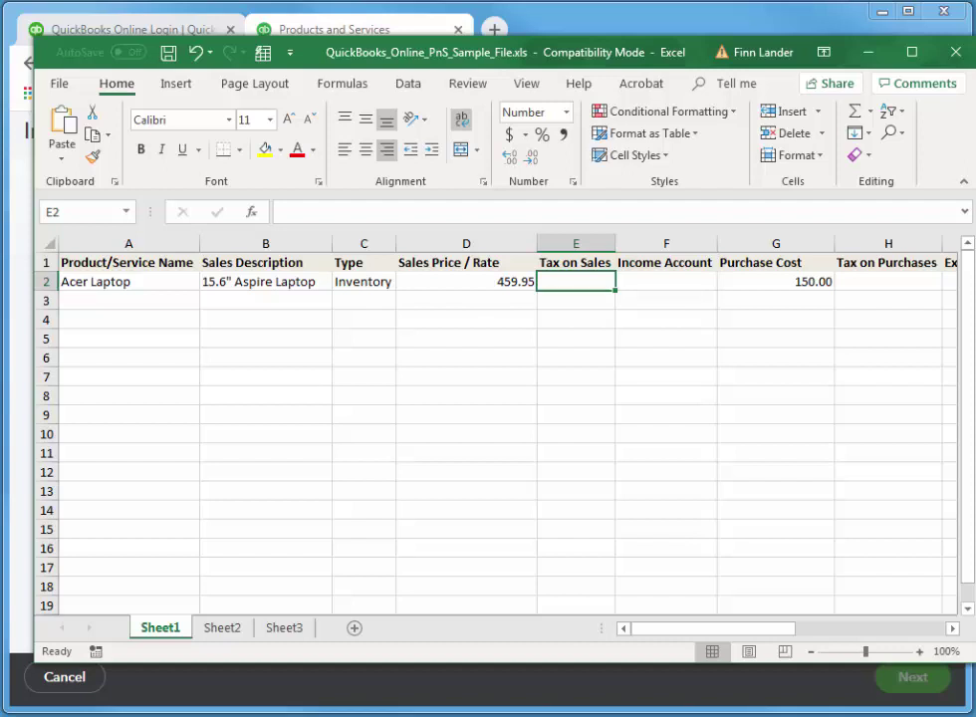
Fill in GST/PST BC sales tax, Sales income account, 229.95 purchase cost and GST purchase tax.
{"action": "type", "text": "GST/PST"}
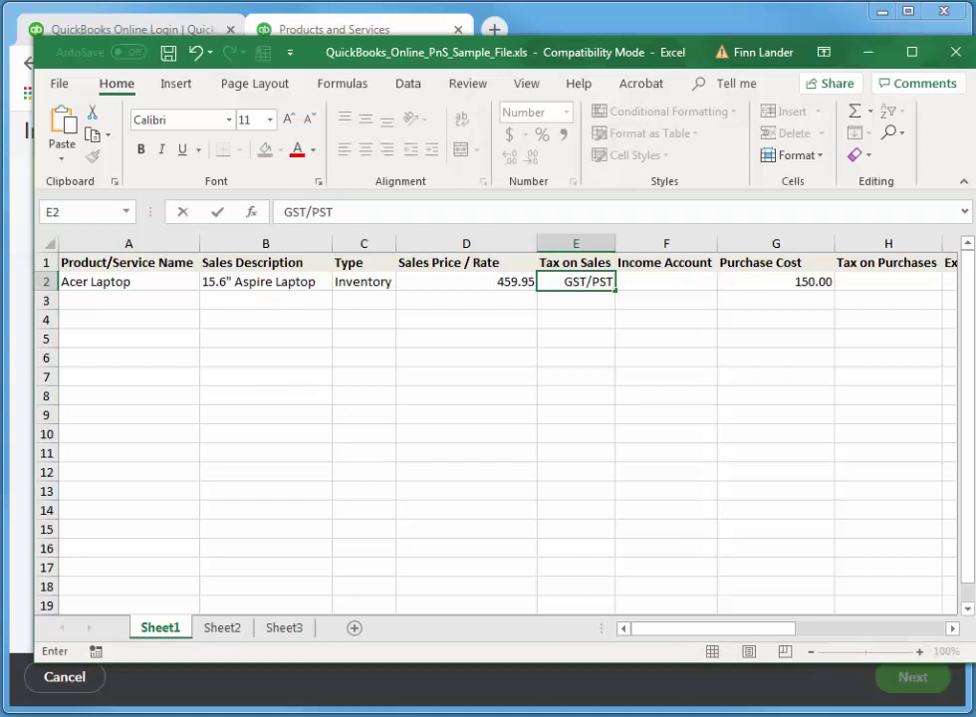
{"action": "type", "text": " BC"}
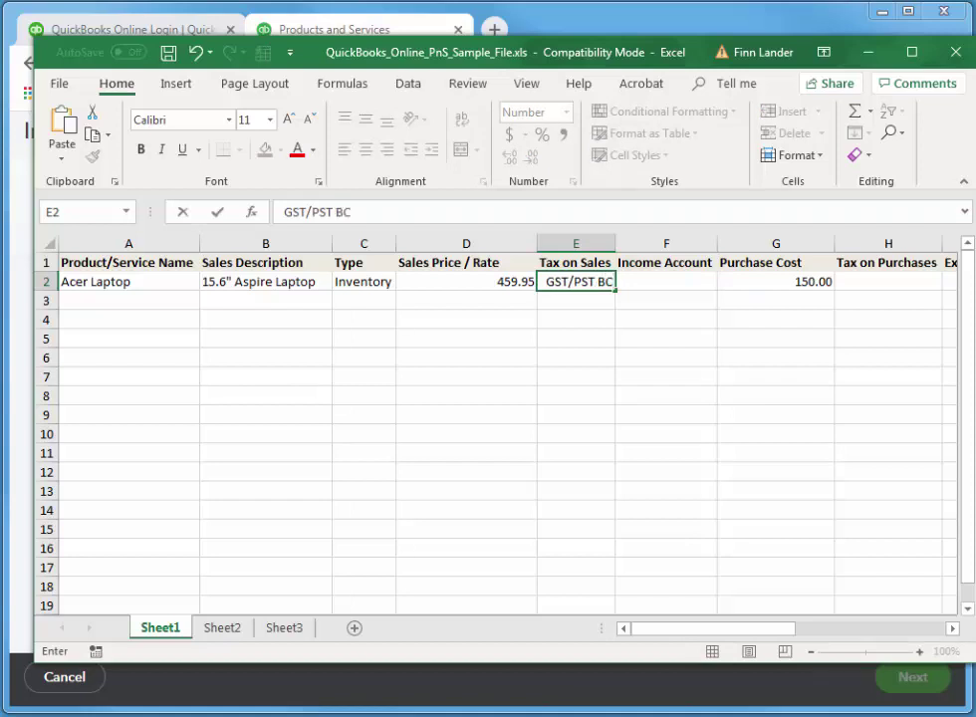
{"action": "key", "text": "Tab"}
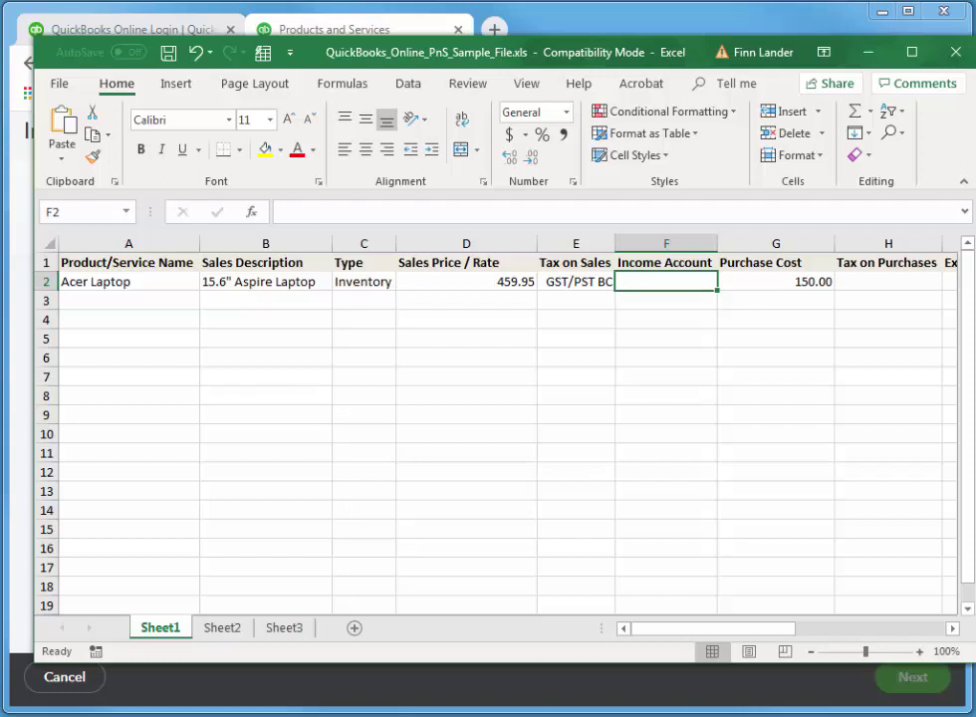
{"action": "type", "text": "S"}
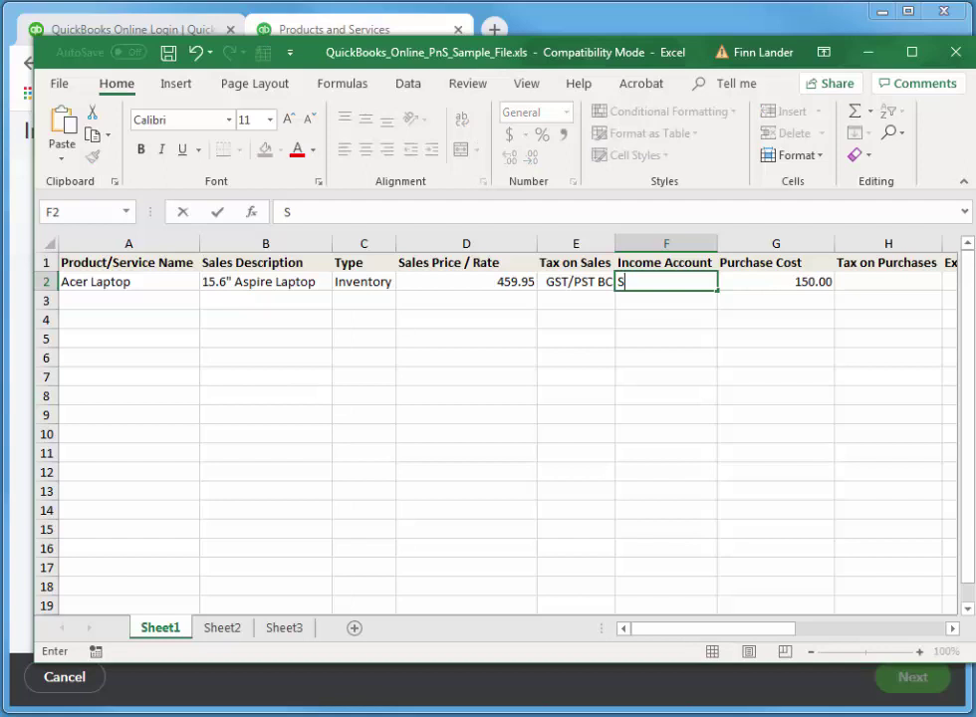
{"action": "type", "text": "ales"}
{"action": "key", "text": "Tab"}
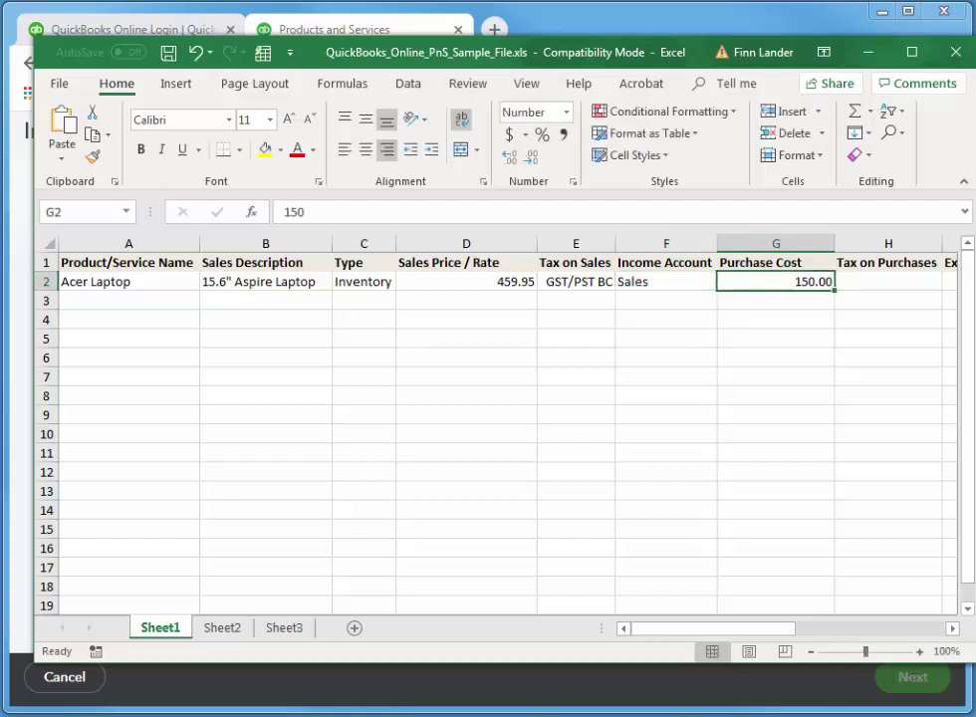
{"action": "type", "text": "229.5"}
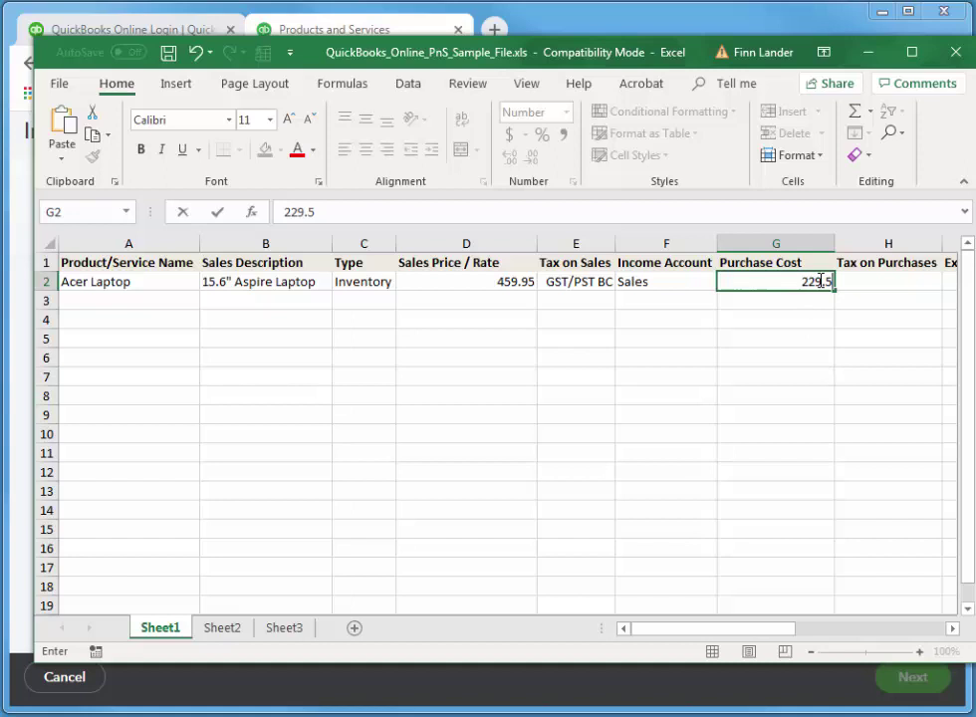
{"action": "key", "text": "F2"}
{"action": "type", "text": "9"}
{"action": "left_click", "coordinate": [863, 283]}
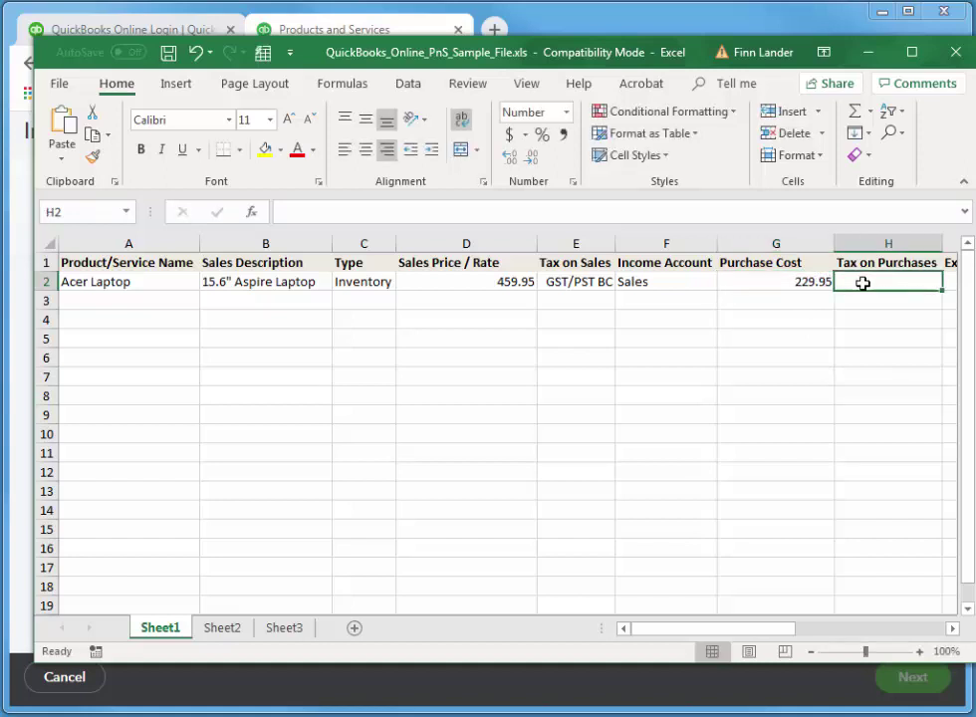
{"action": "type", "text": "GST"}
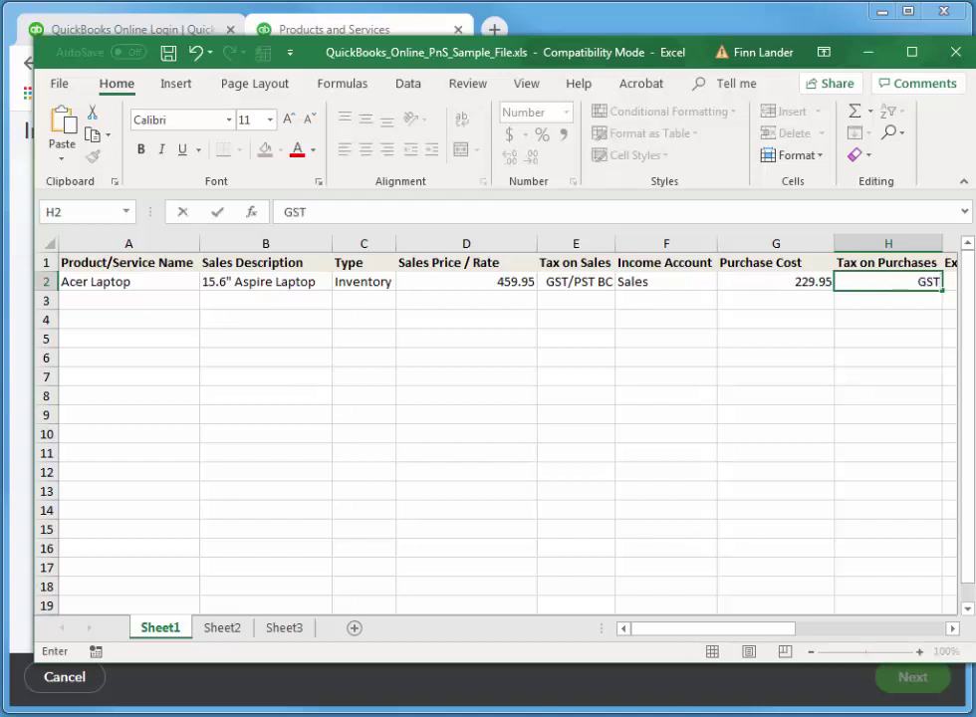
Enter Cost of Goods Sold as the laptop's expense account in cell I2.
{"action": "left_click", "coordinate": [952, 629]}
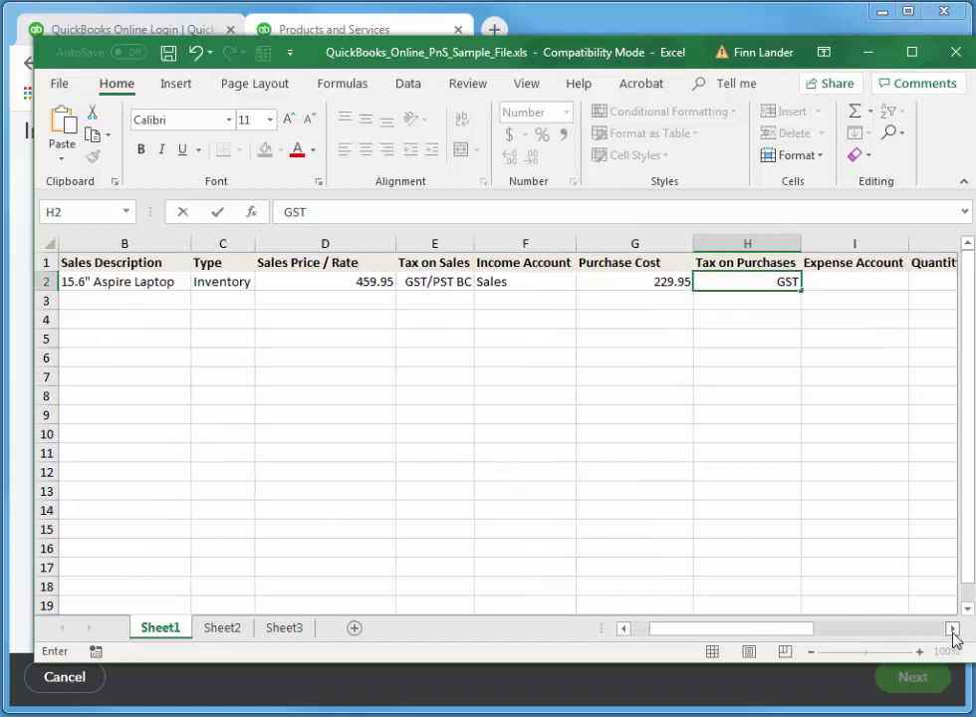
{"action": "left_click", "coordinate": [953, 629]}
{"action": "left_click", "coordinate": [953, 629]}
{"action": "left_click", "coordinate": [952, 629]}
{"action": "left_click", "coordinate": [953, 629]}
{"action": "left_click", "coordinate": [952, 629]}
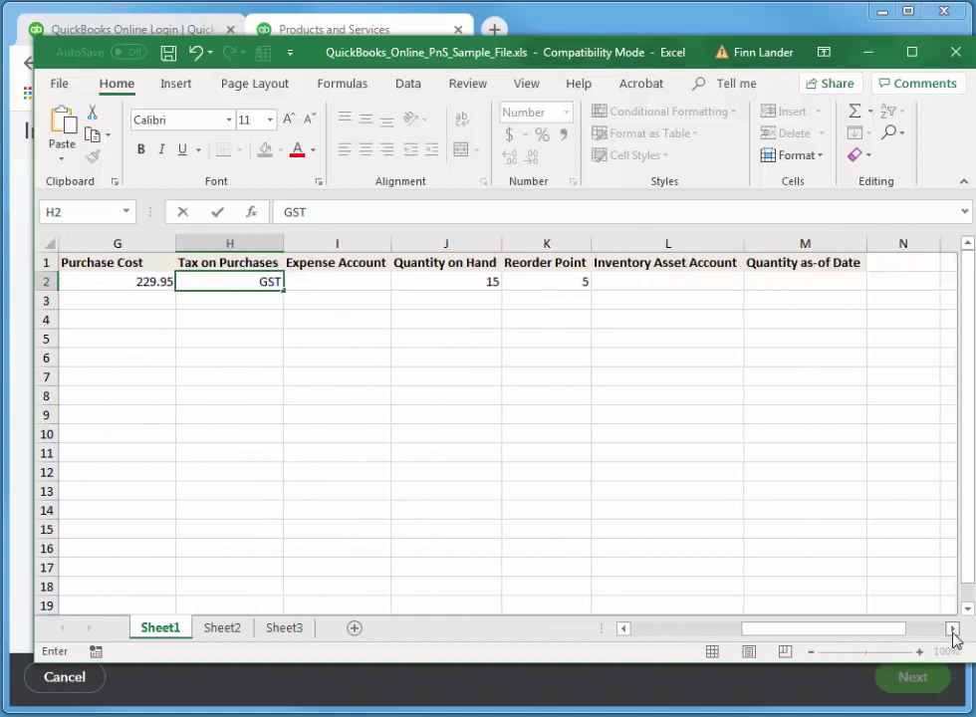
{"action": "left_click", "coordinate": [351, 283]}
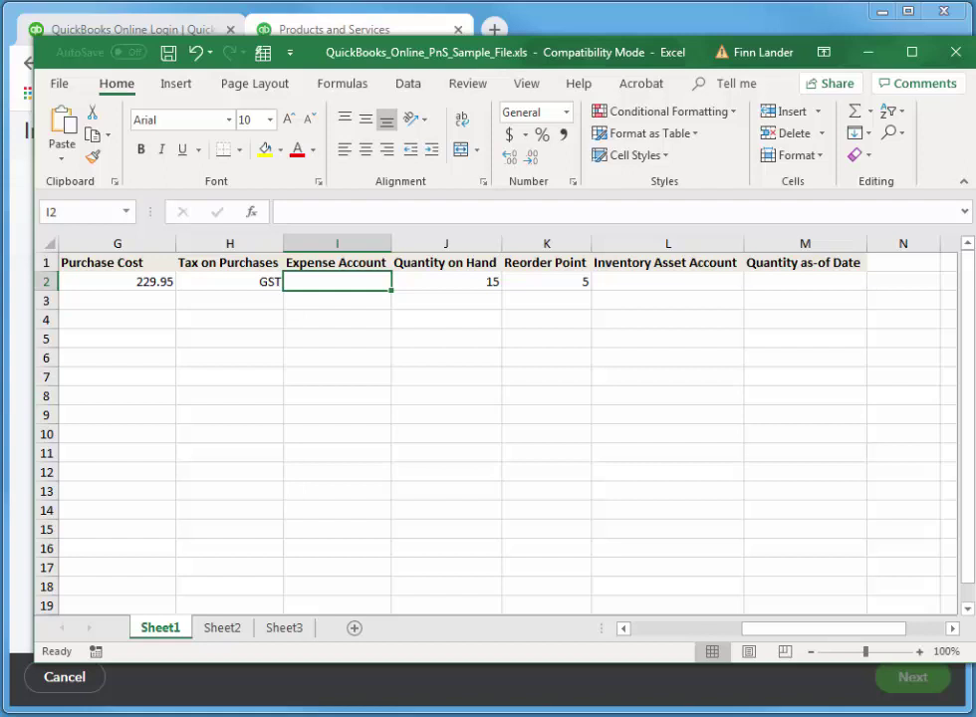
{"action": "type", "text": "Co"}
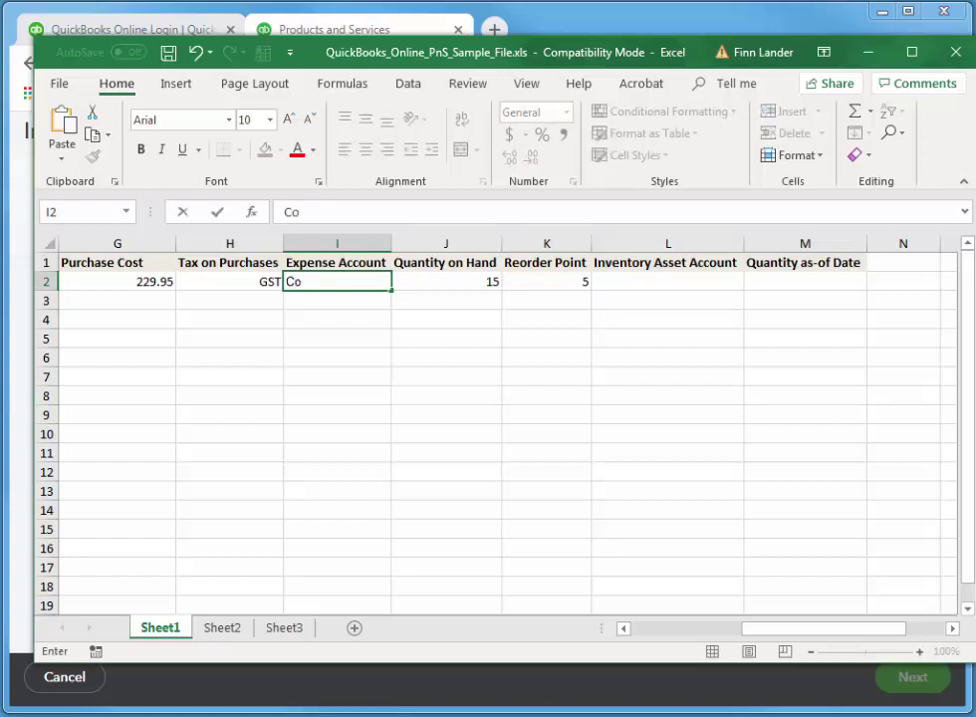
{"action": "type", "text": "st of Goods Sold"}
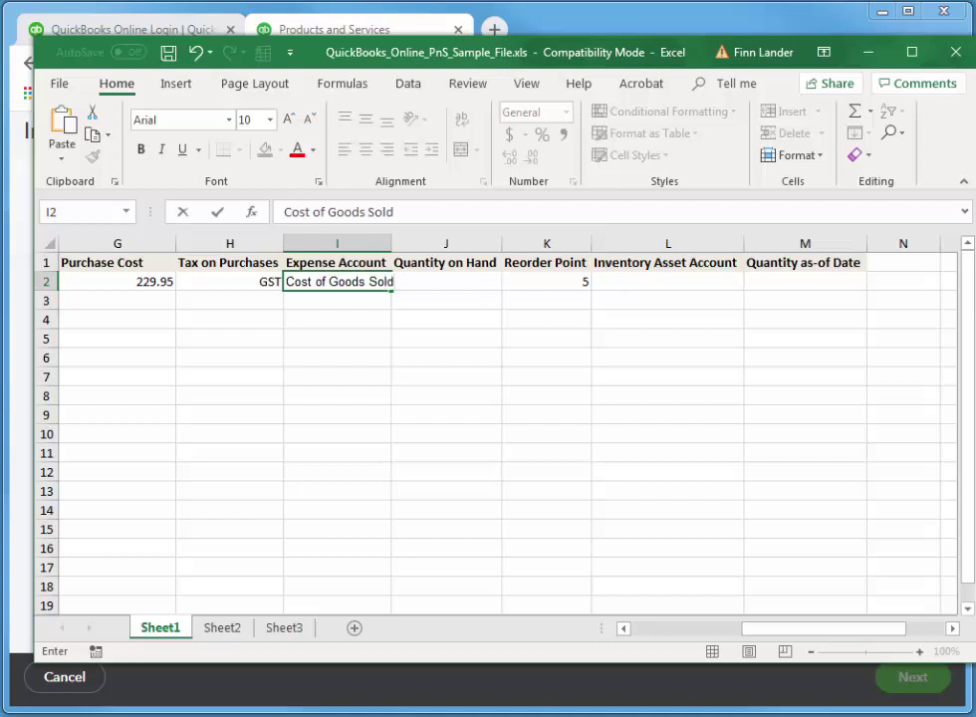
{"action": "key", "text": "Tab"}
{"action": "type", "text": "15"}
{"action": "key", "text": "ctrl+Return"}
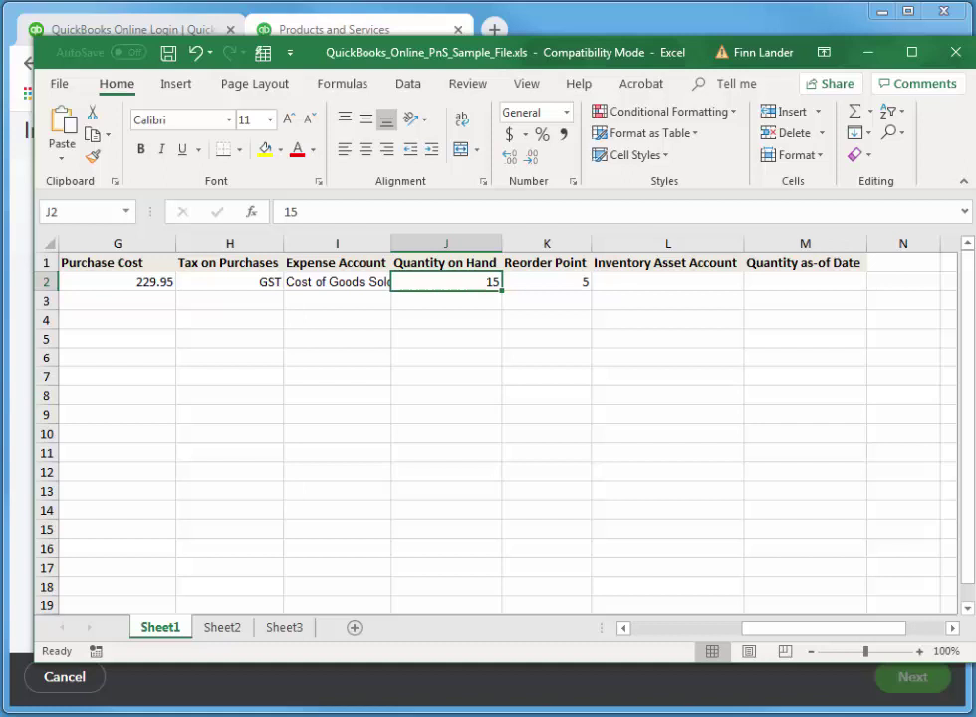
Fill in quantity on hand 6, reorder point 2, and Inventory Asset as asset account.
{"action": "type", "text": "6"}
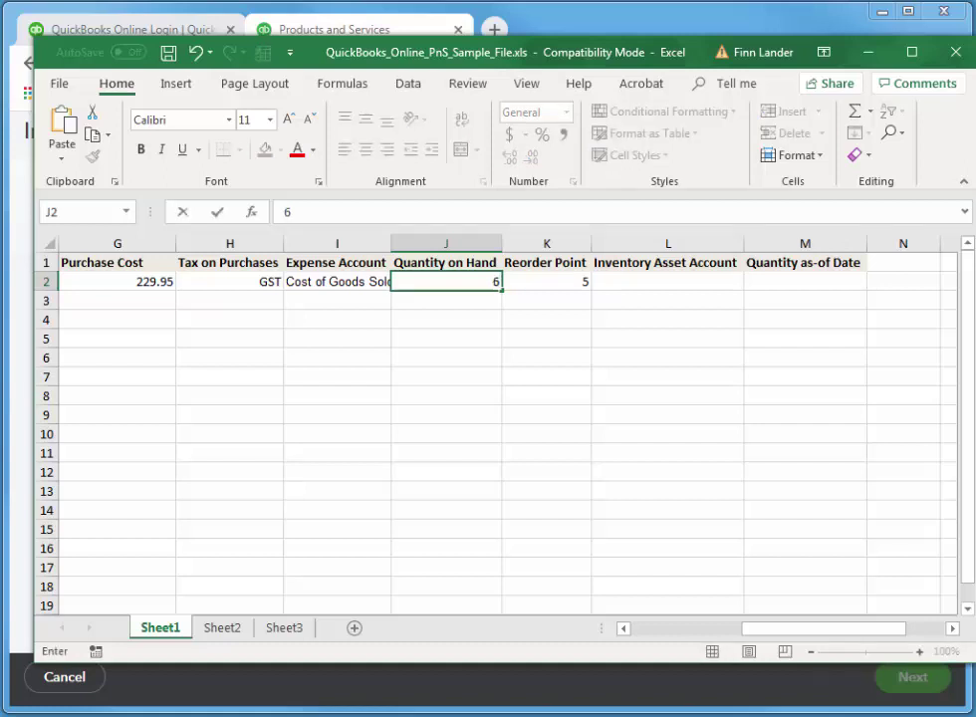
{"action": "key", "text": "Tab"}
{"action": "type", "text": "2"}
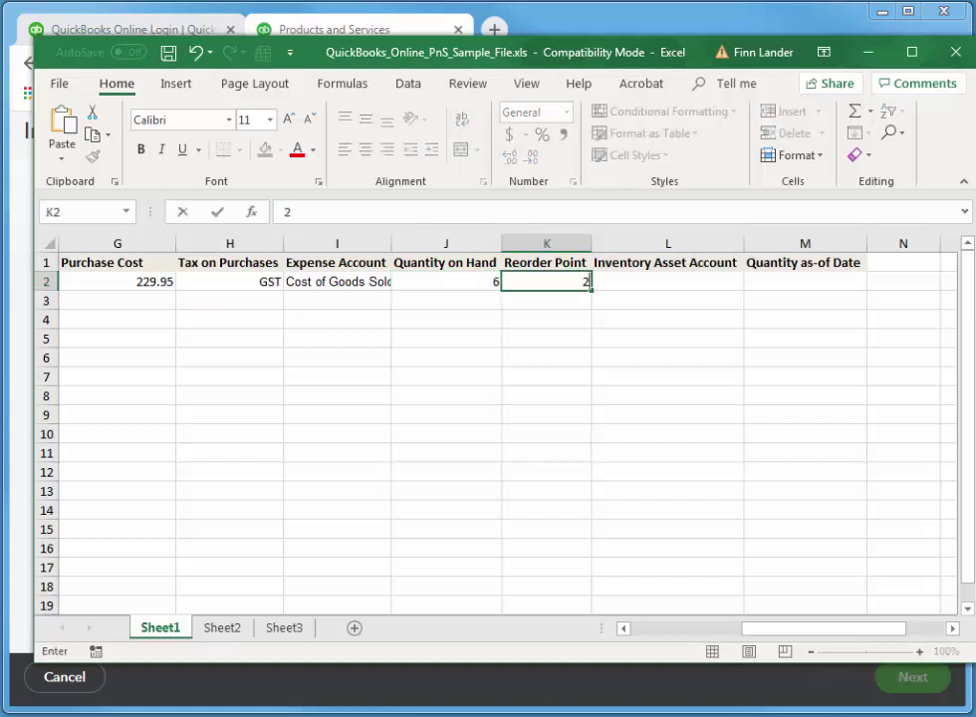
{"action": "key", "text": "Tab"}
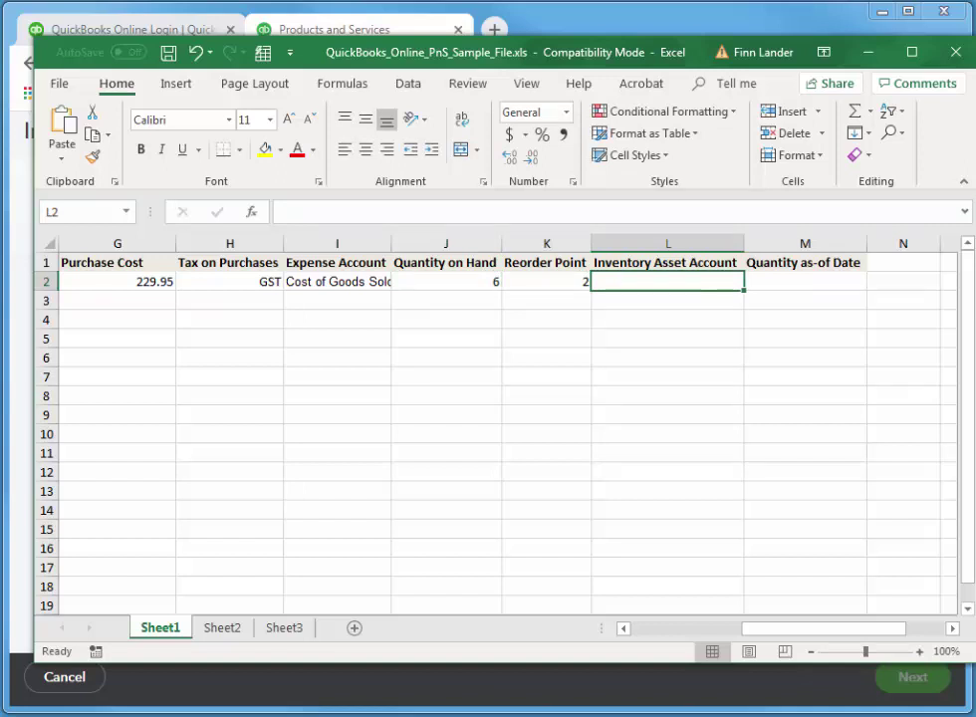
{"action": "type", "text": "Invento"}
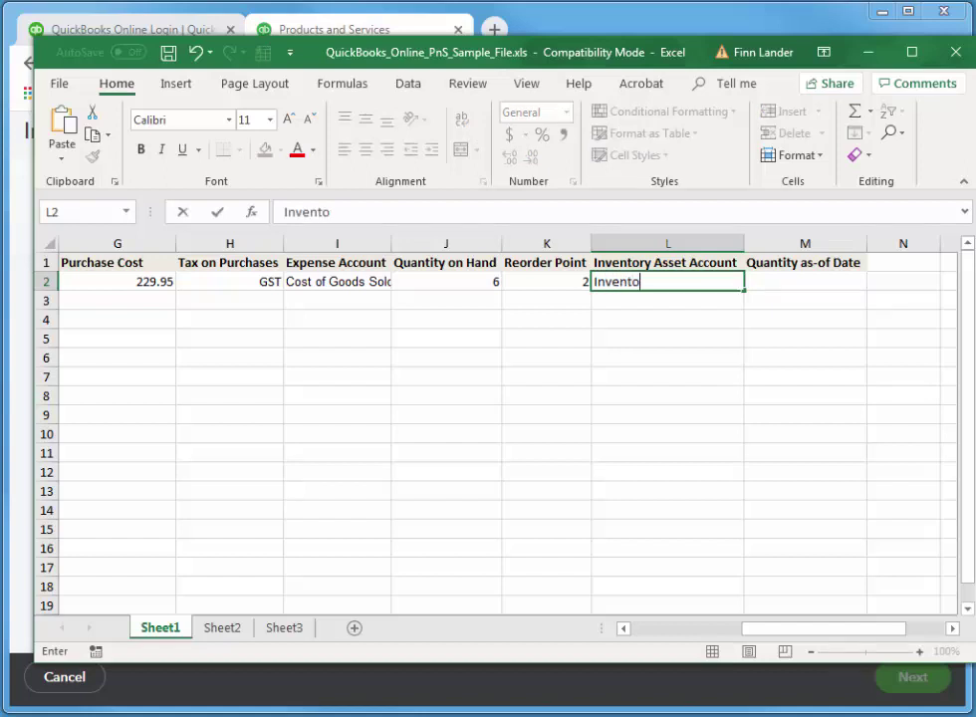
{"action": "type", "text": "ry Assest"}
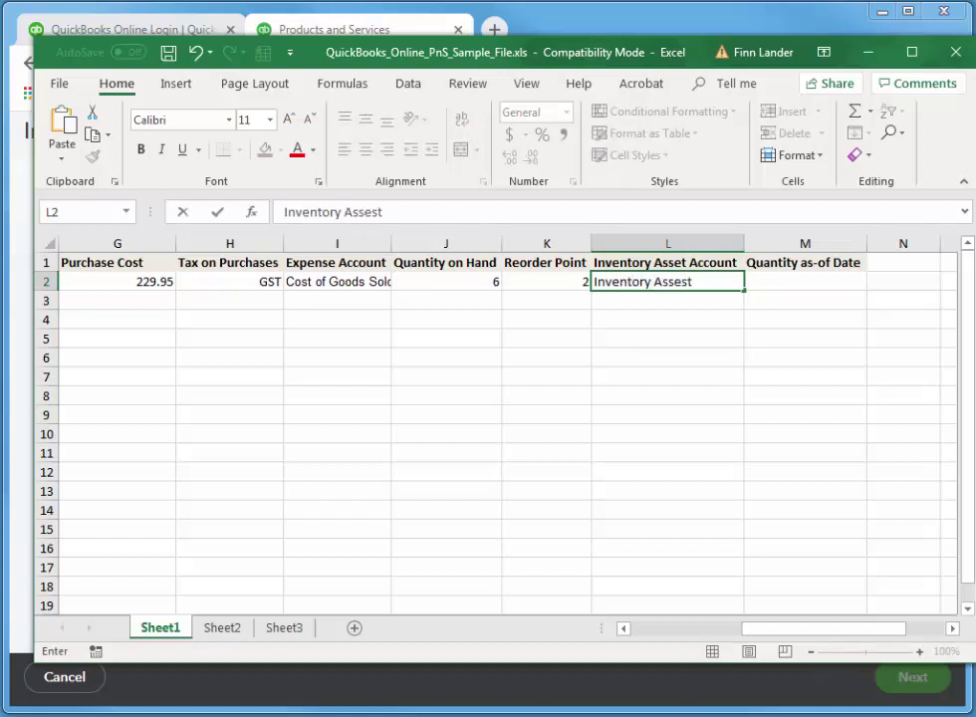
{"action": "key", "text": "BackSpace"}
{"action": "key", "text": "BackSpace"}
{"action": "type", "text": "t"}
Enter 3/12/2021 in cell M2 as the as-of date, then scroll the sheet back left.
{"action": "key", "text": "Tab"}
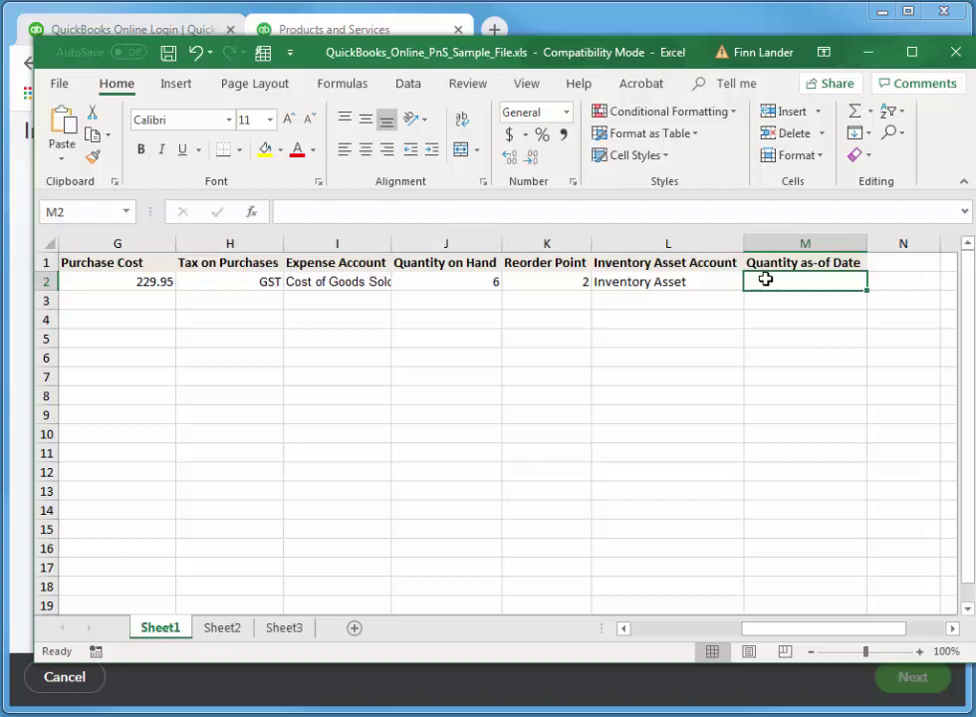
{"action": "type", "text": "1"}
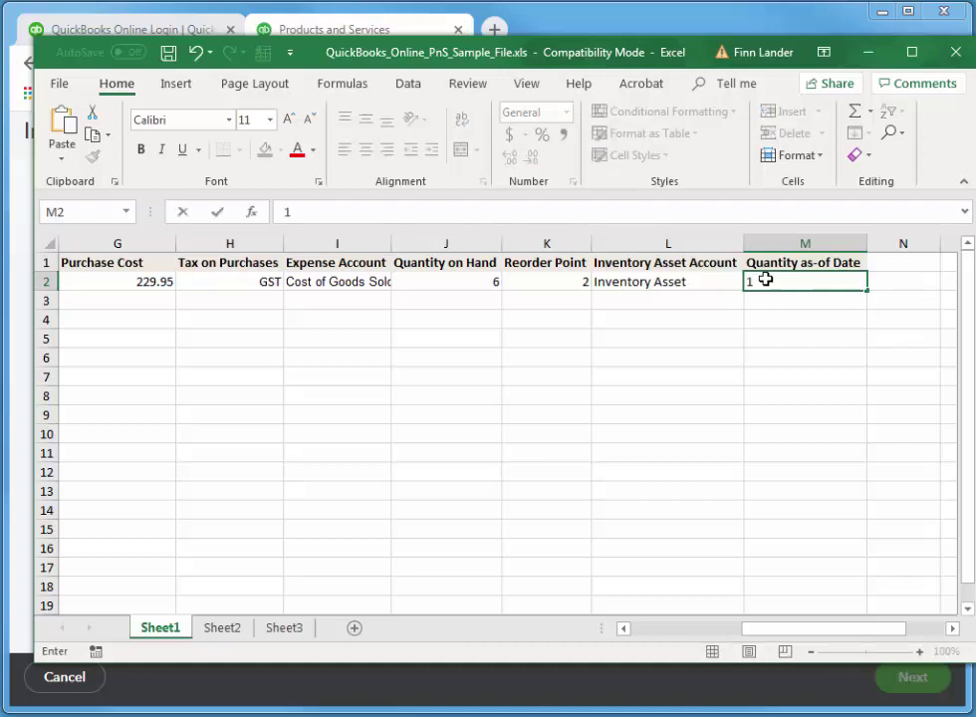
{"action": "key", "text": "BackSpace"}
{"action": "type", "text": "3/12/2021"}
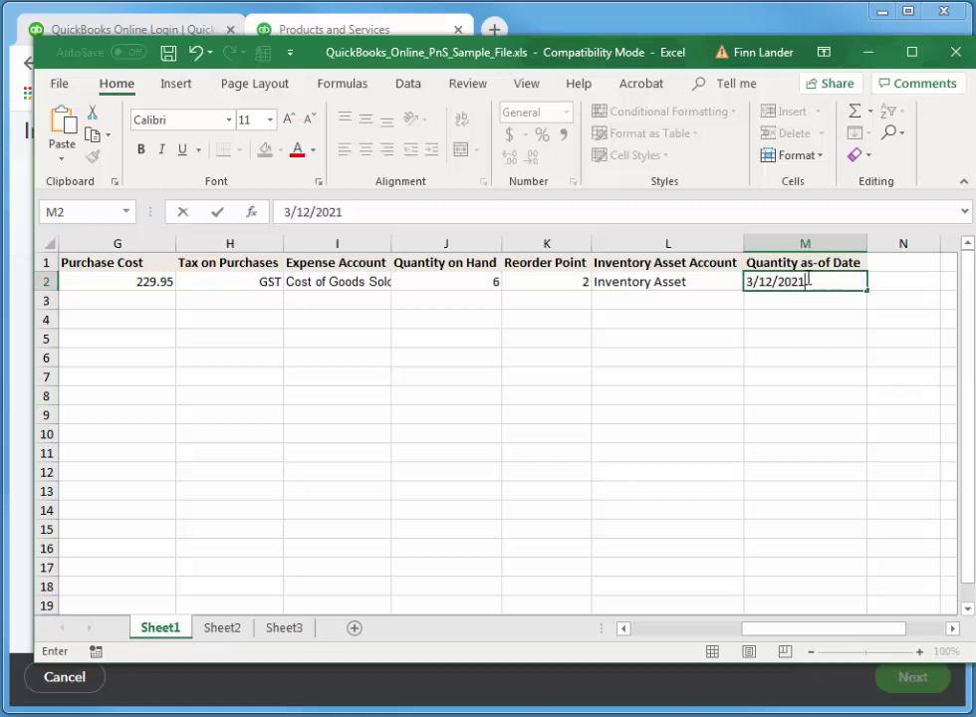
{"action": "key", "text": "Tab"}
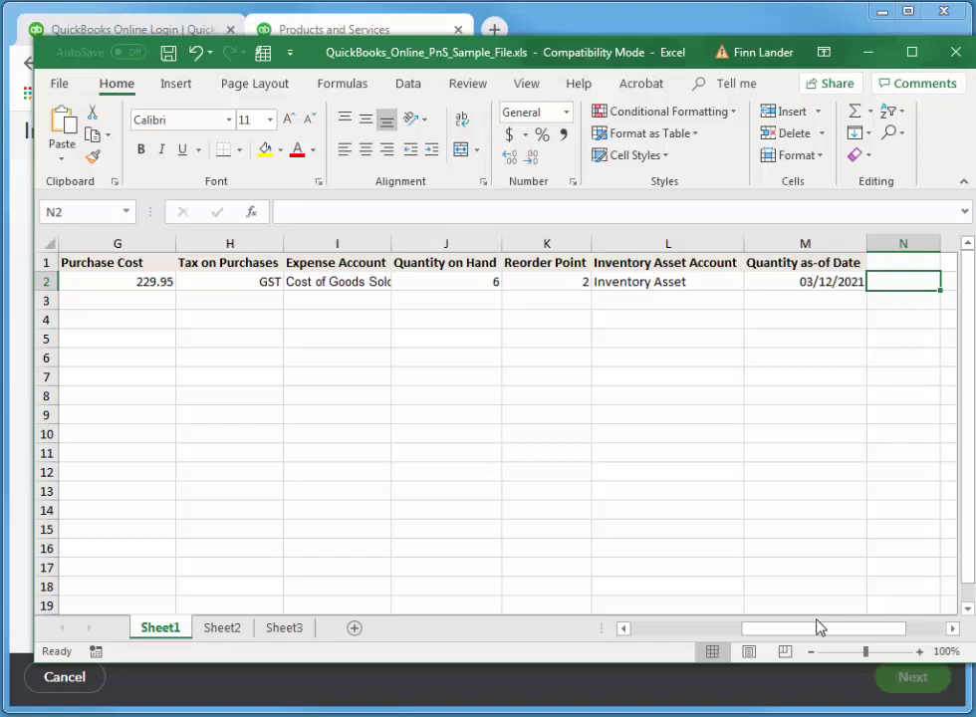
{"action": "left_click_drag", "start_coordinate": [817, 628], "coordinate": [937, 623]}
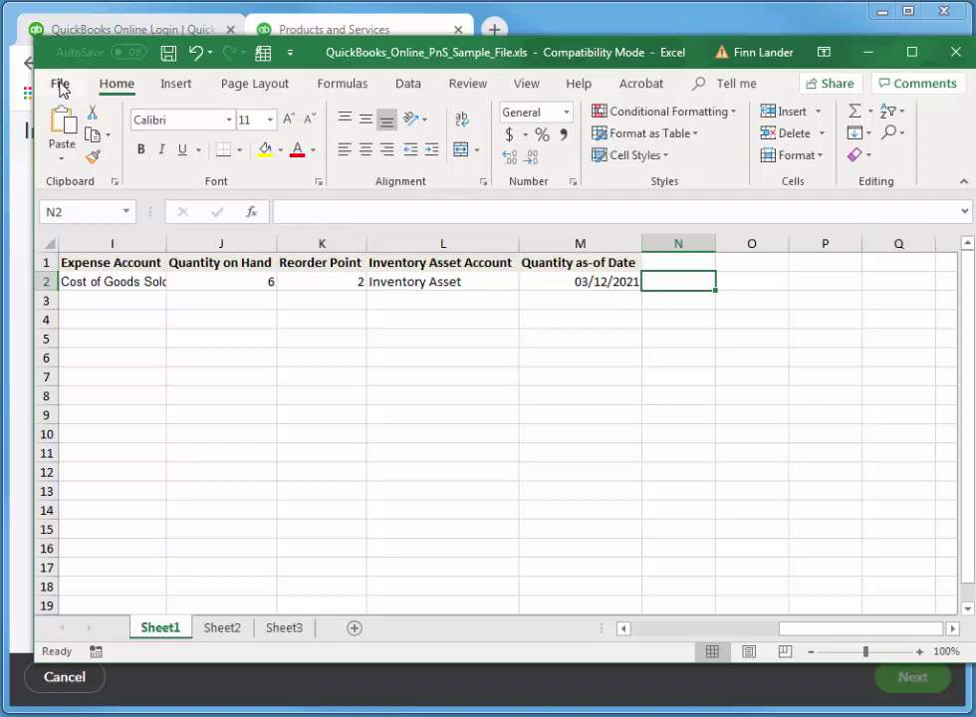
Save the workbook as products.xls in Desktop\!delete, accepting the Excel 97-2003 compatibility warning.
{"action": "left_click", "coordinate": [60, 85]}
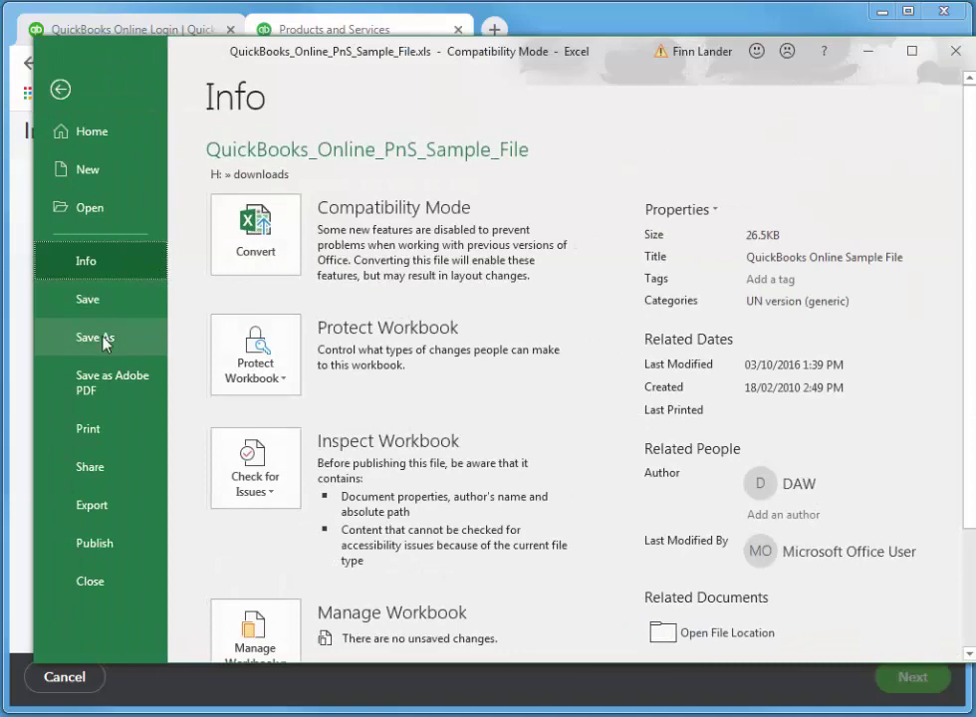
{"action": "left_click", "coordinate": [105, 341]}
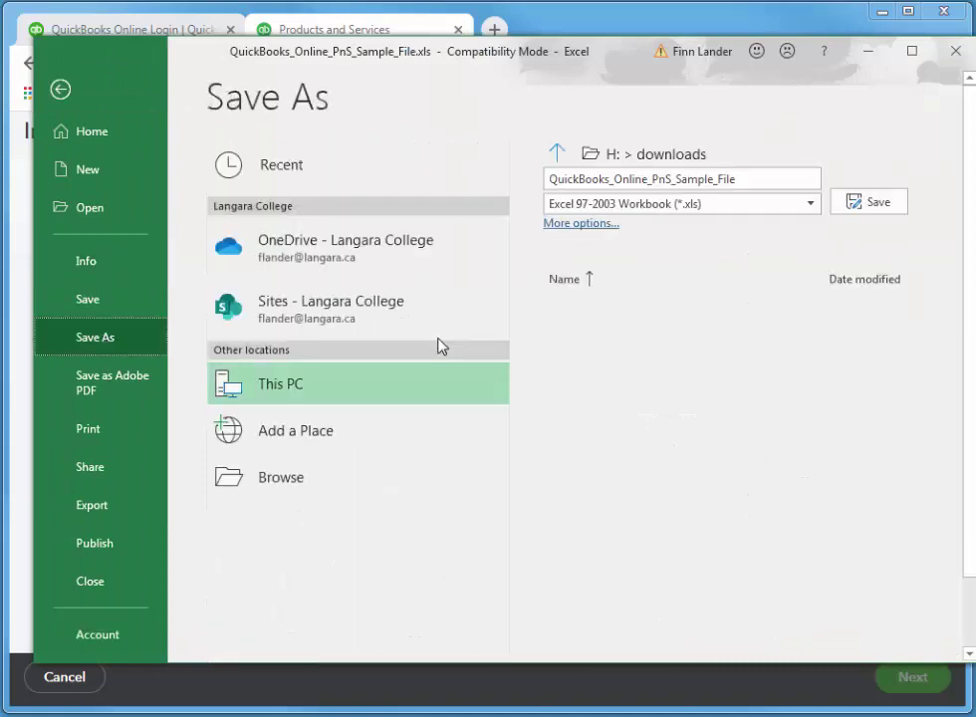
{"action": "left_click", "coordinate": [271, 480]}
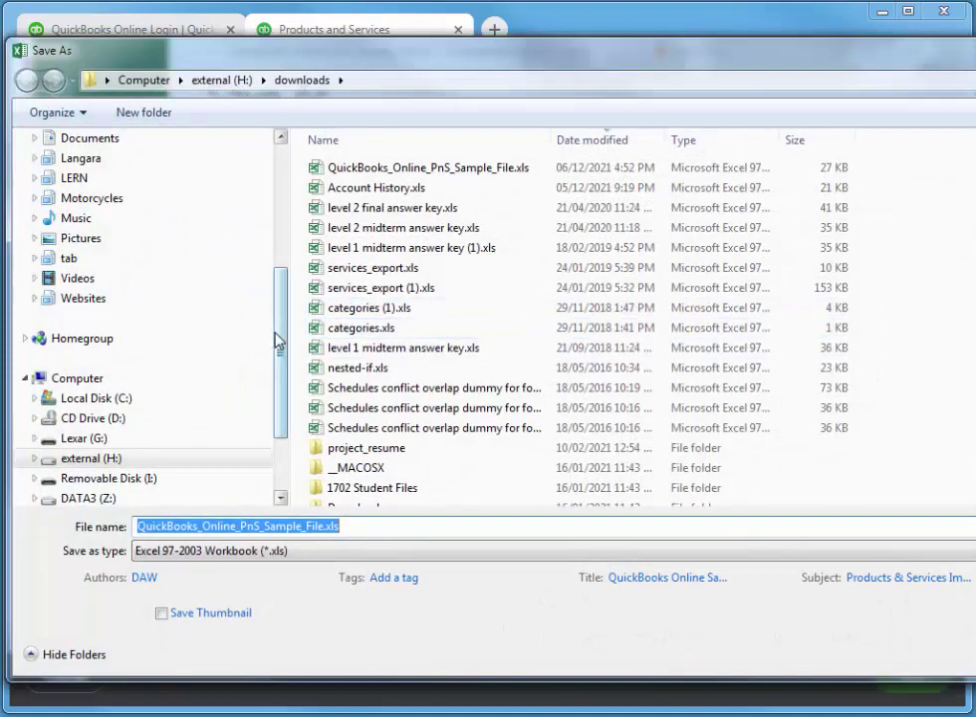
{"action": "left_click_drag", "start_coordinate": [277, 342], "coordinate": [259, 185]}
{"action": "left_click", "coordinate": [74, 209]}
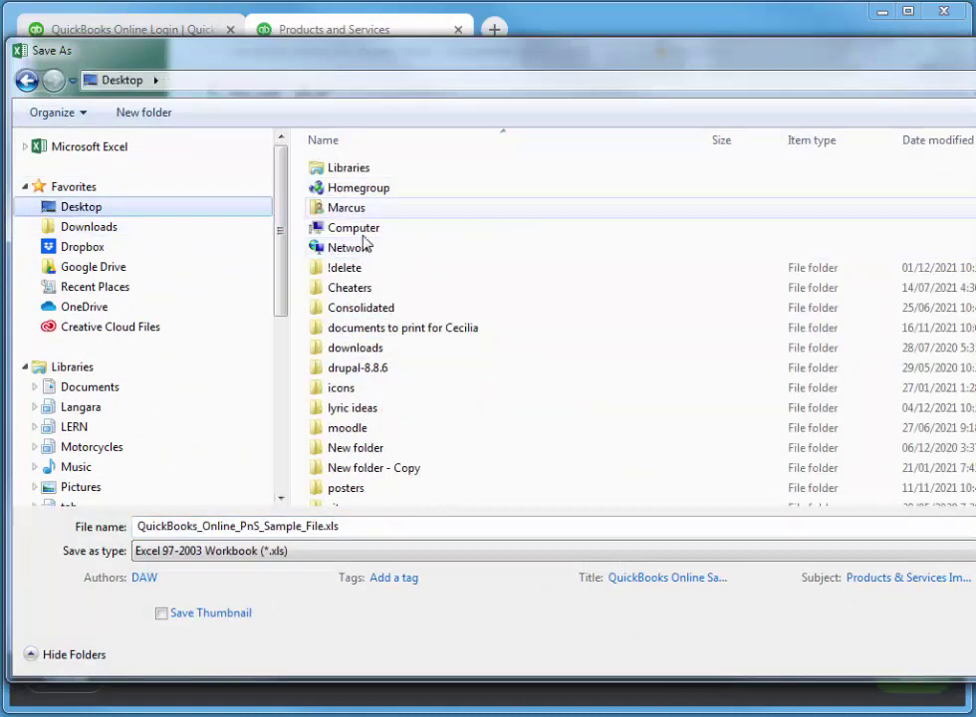
{"action": "double_click", "coordinate": [347, 269]}
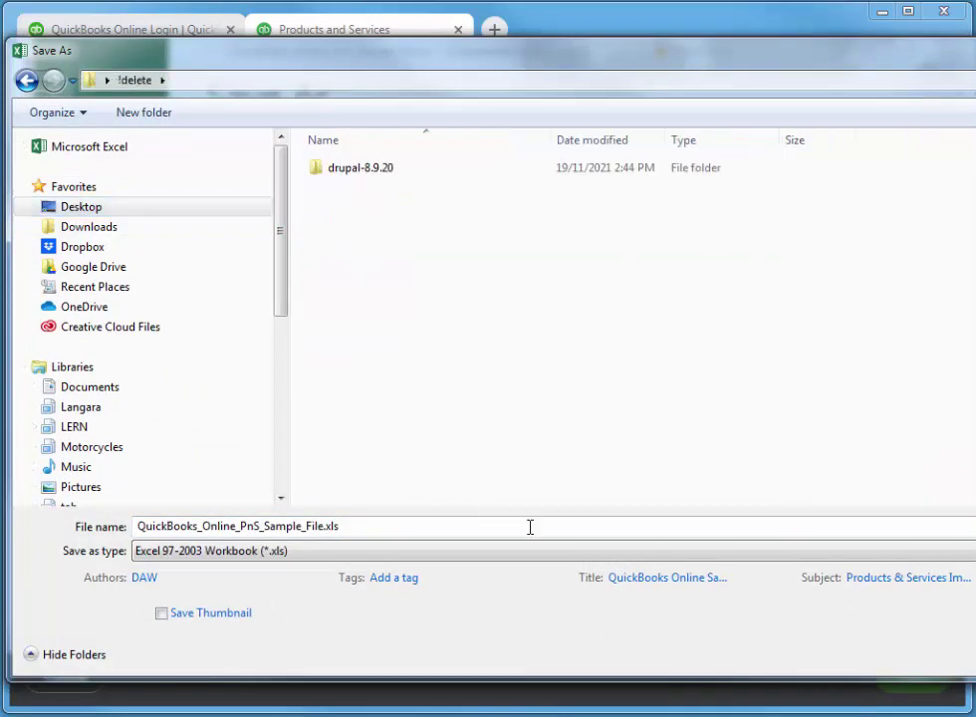
{"action": "left_click", "coordinate": [473, 524]}
{"action": "type", "text": "pr"}
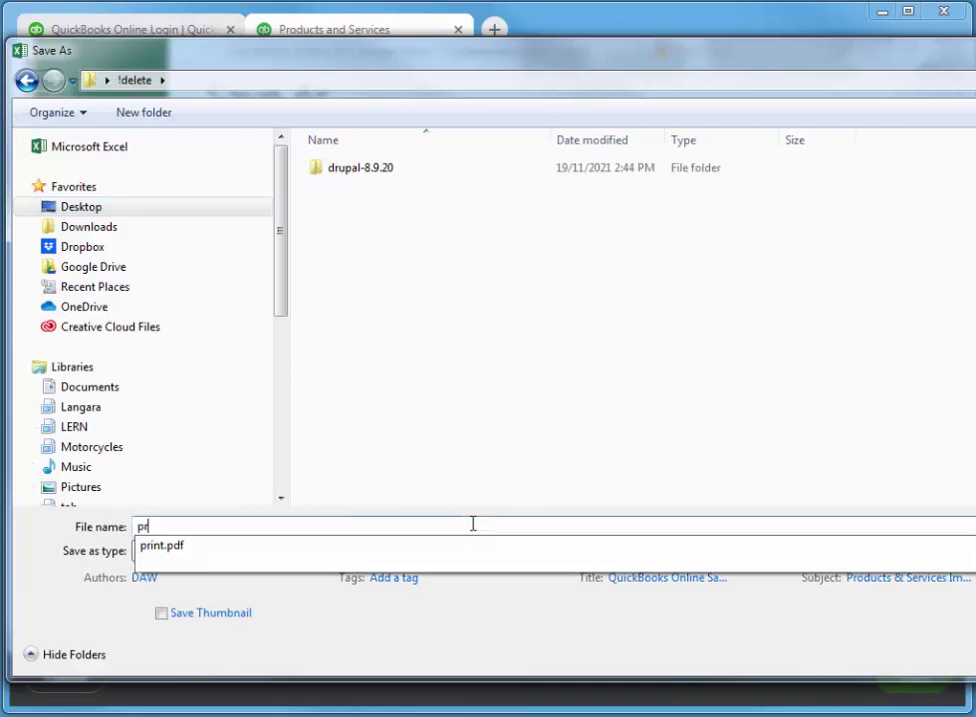
{"action": "type", "text": "oducts"}
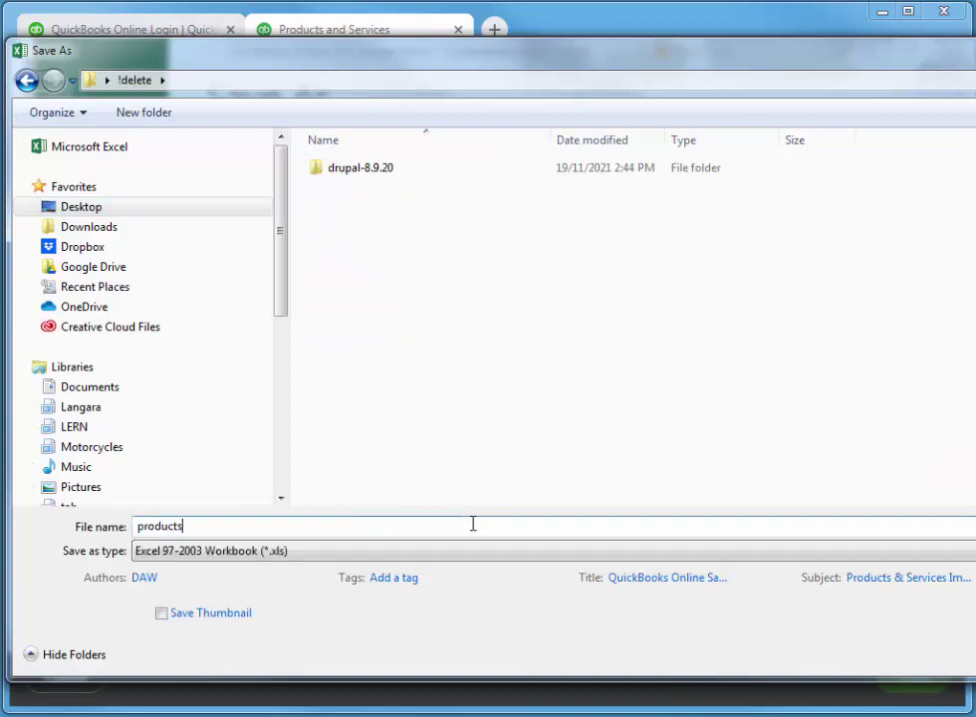
{"action": "key", "text": "Return"}
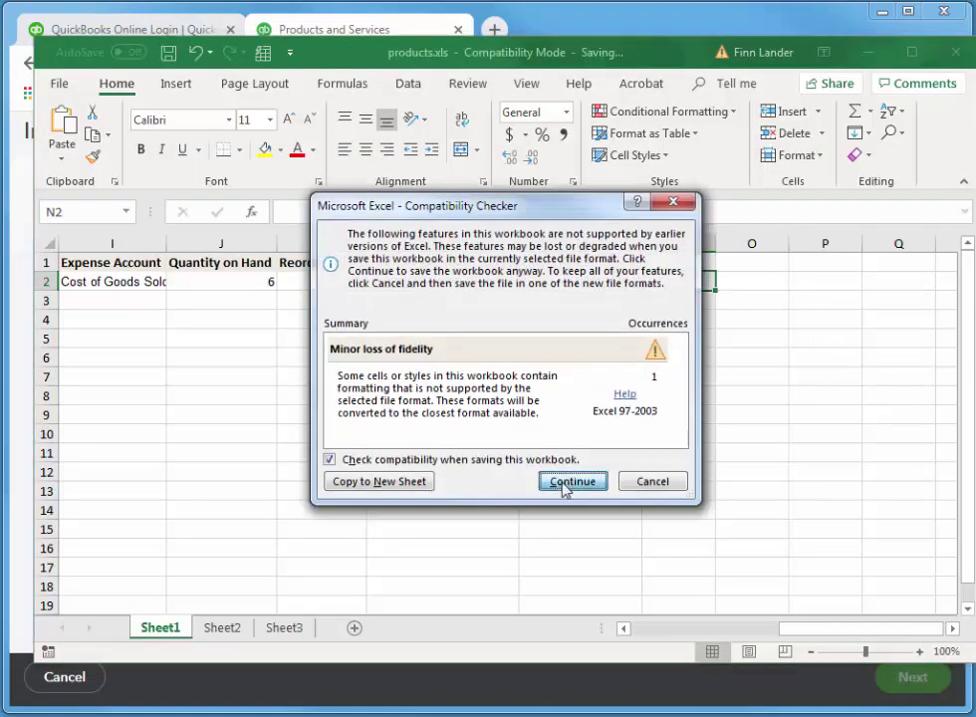
{"action": "left_click", "coordinate": [564, 484]}
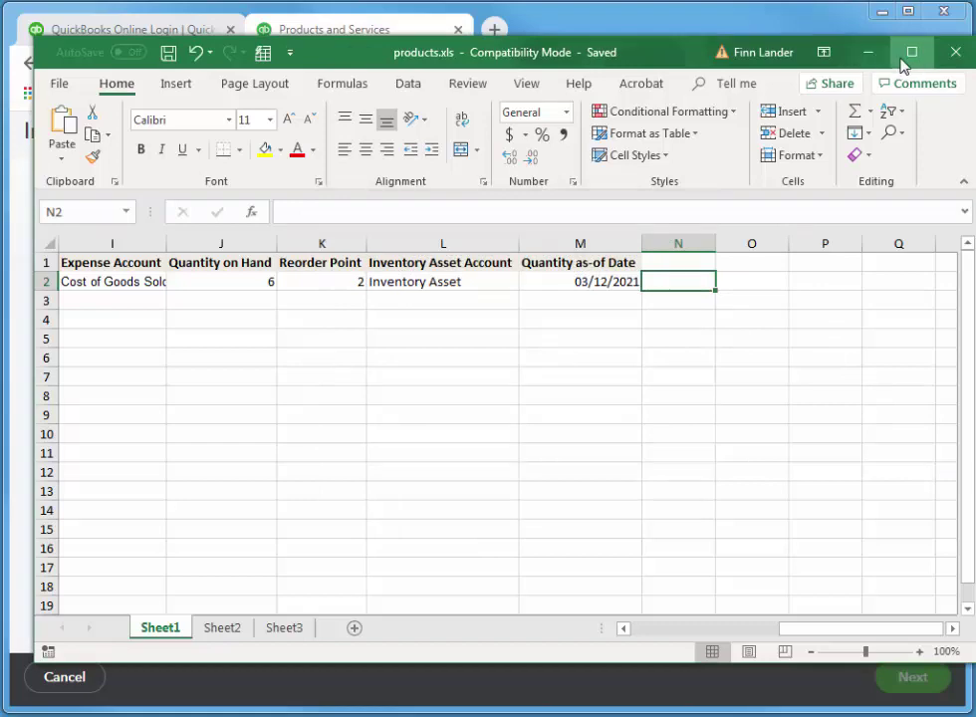
Back in QuickBooks, choose products.xls from Desktop\!delete as the import file.
{"action": "left_click", "coordinate": [868, 53]}
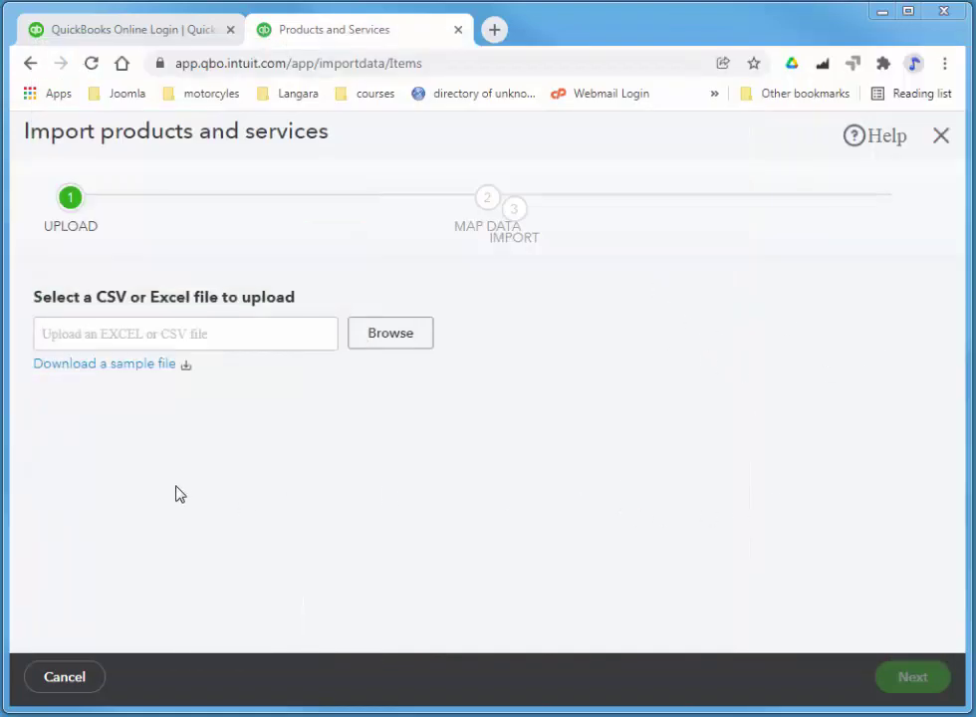
{"action": "left_click", "coordinate": [371, 339]}
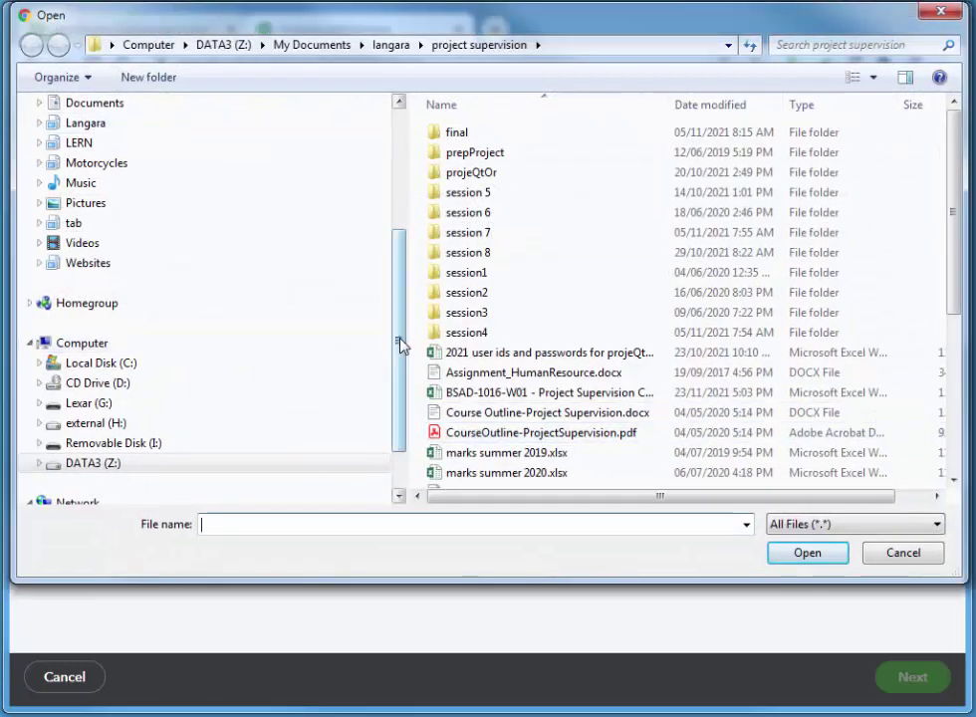
{"action": "left_click_drag", "start_coordinate": [400, 341], "coordinate": [331, 153]}
{"action": "left_click", "coordinate": [72, 133]}
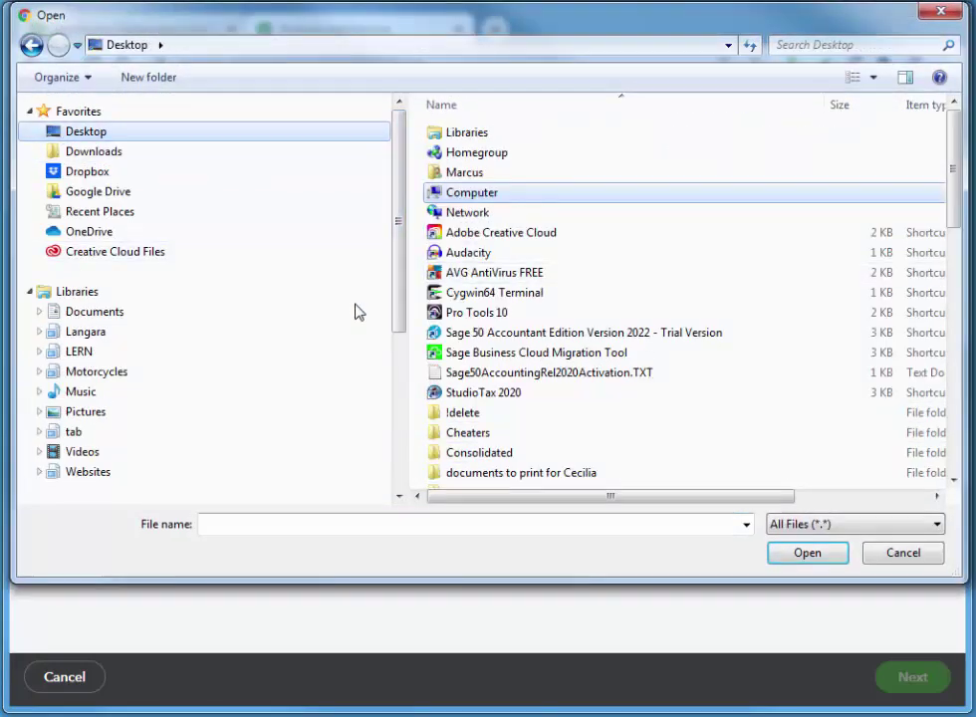
{"action": "double_click", "coordinate": [460, 416]}
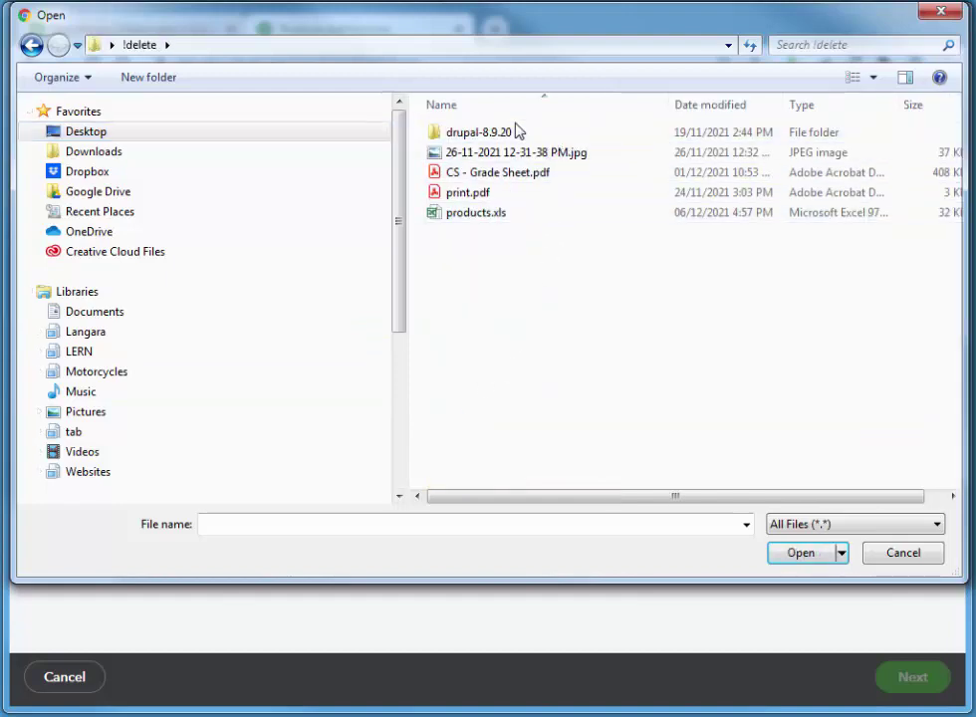
{"action": "double_click", "coordinate": [488, 223]}
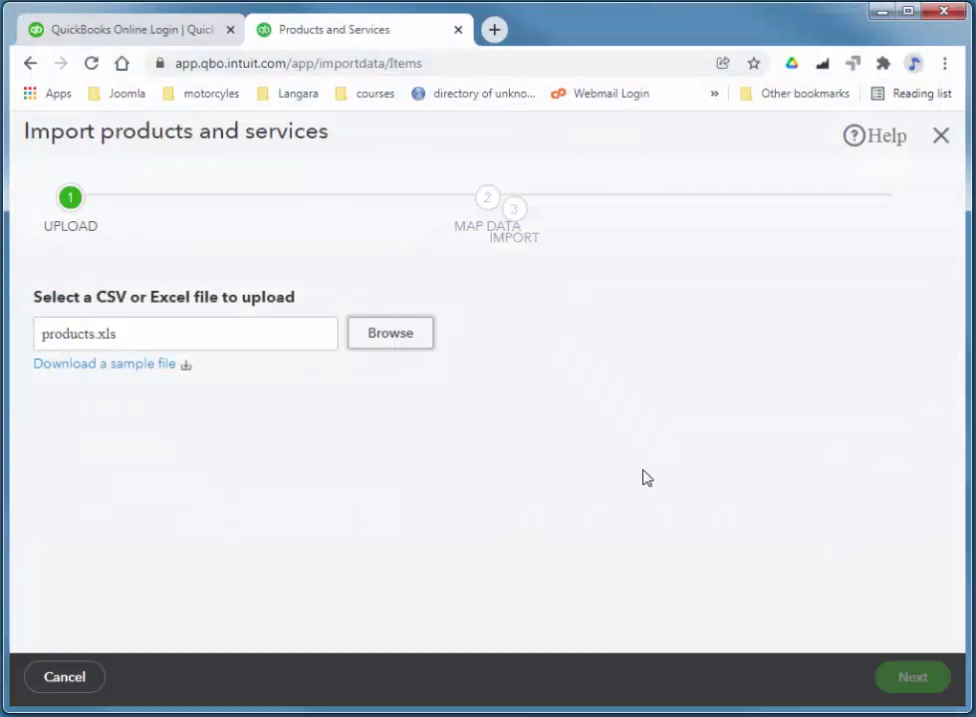
On the Map Data step, set Purchase Description to the Sales Description column and review the mappings.
{"action": "left_click", "coordinate": [908, 675]}
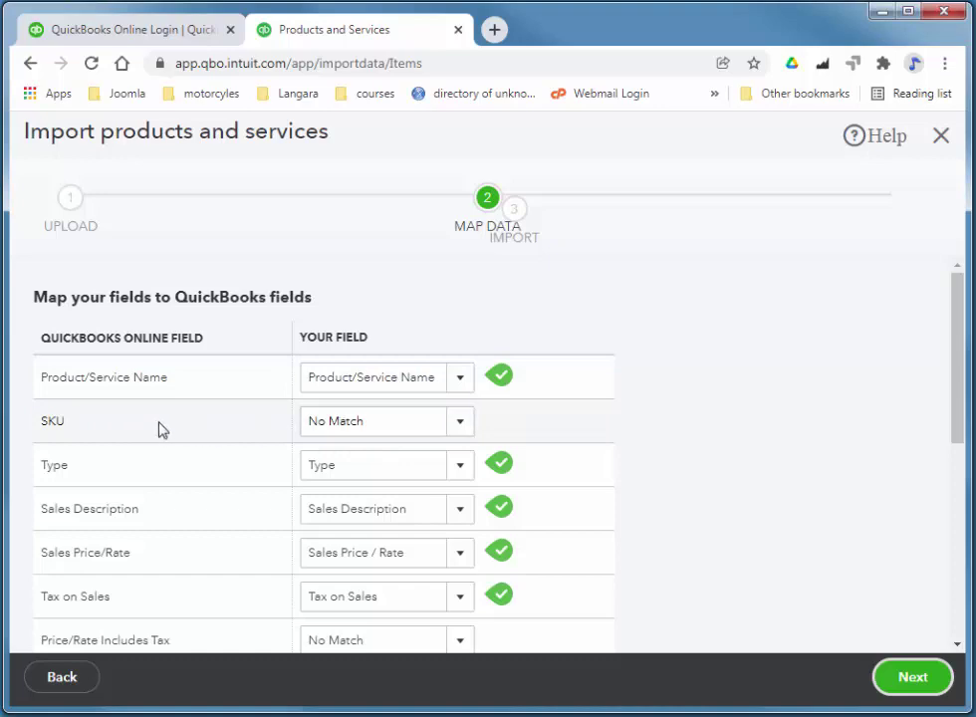
{"action": "left_click_drag", "start_coordinate": [959, 322], "coordinate": [954, 439]}
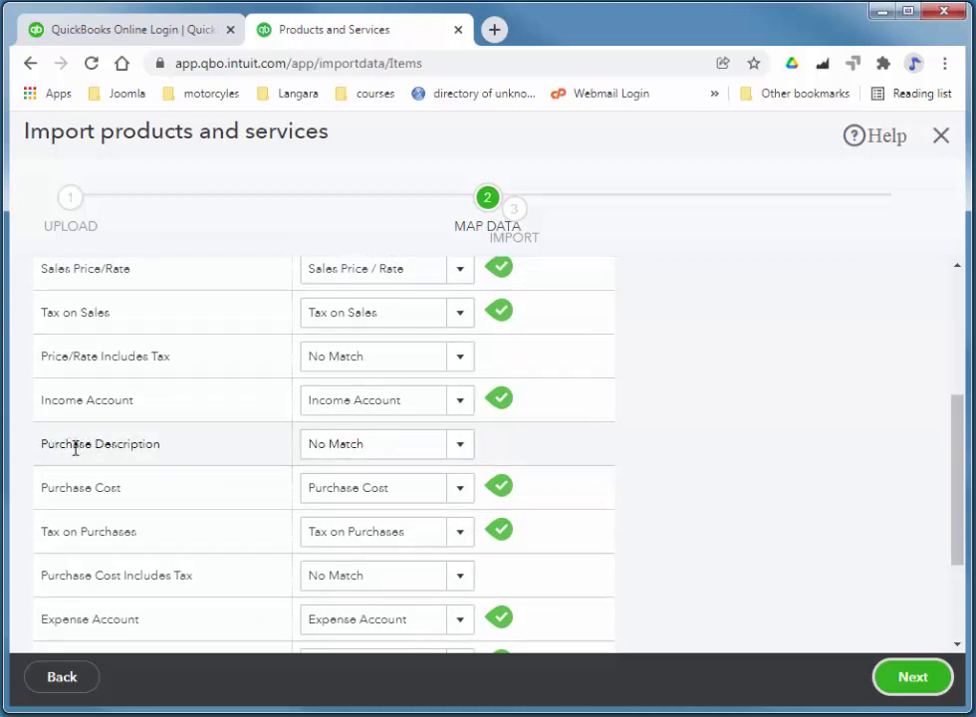
{"action": "left_click", "coordinate": [461, 446]}
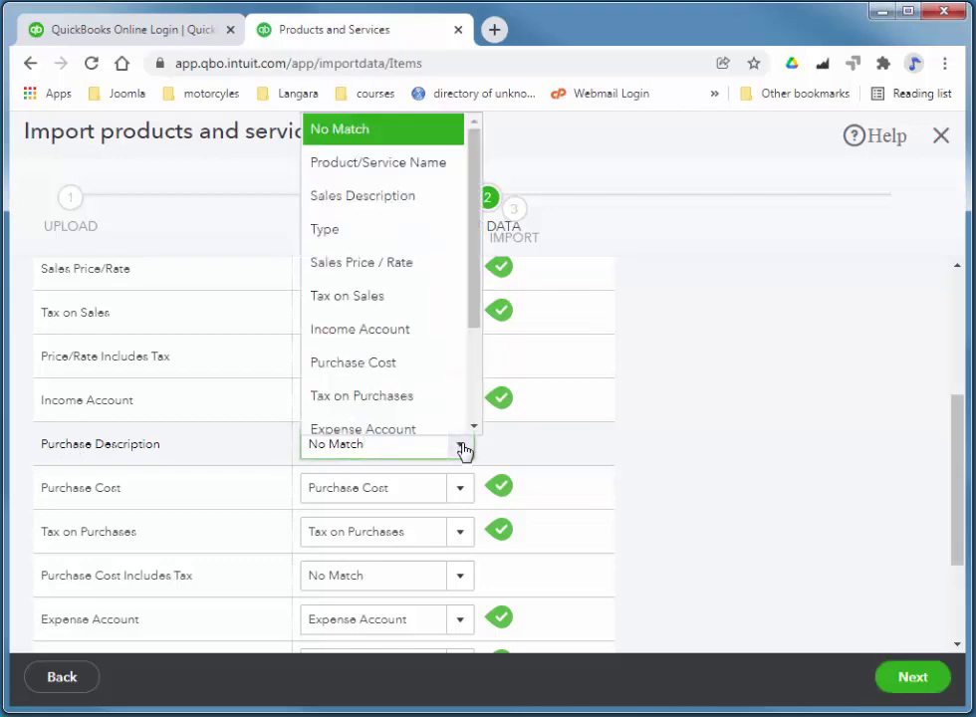
{"action": "left_click", "coordinate": [397, 199]}
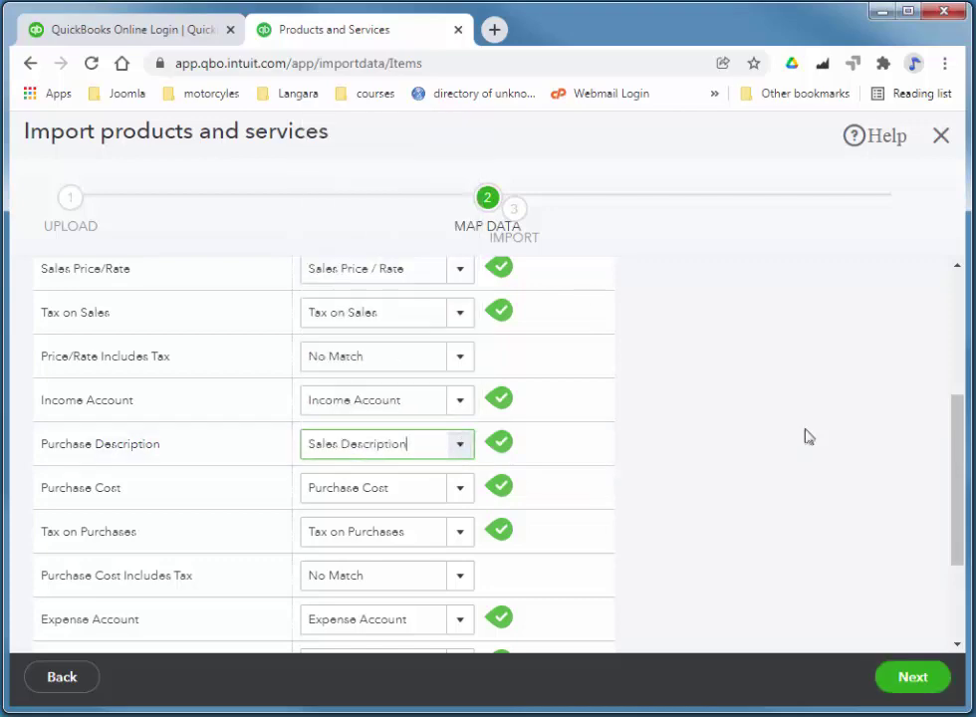
{"action": "left_click_drag", "start_coordinate": [955, 479], "coordinate": [964, 538]}
{"action": "left_click_drag", "start_coordinate": [962, 538], "coordinate": [962, 553]}
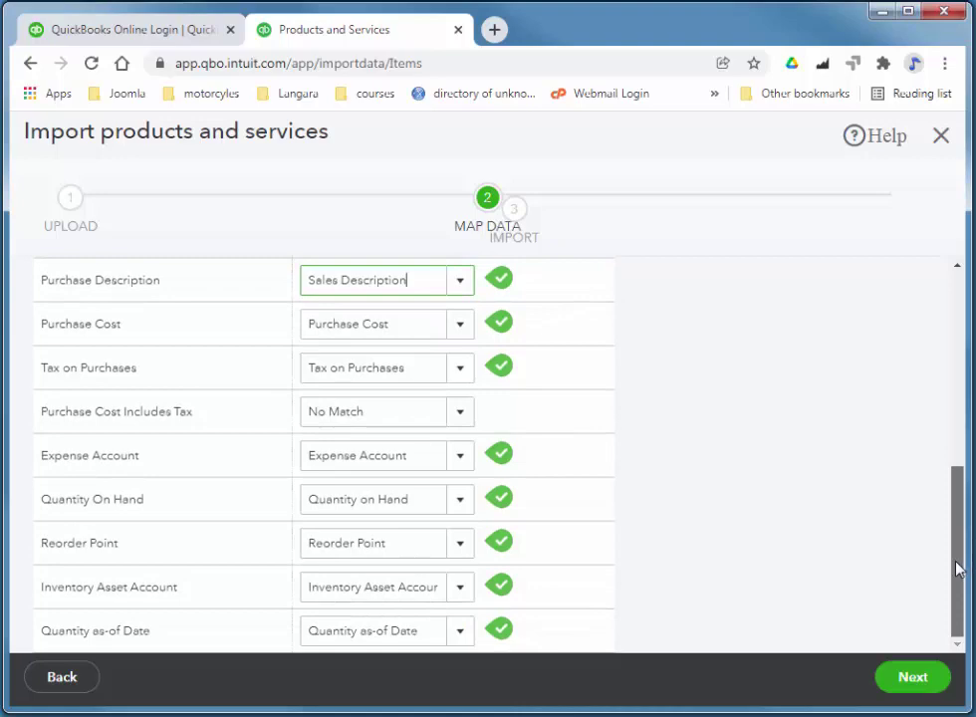
{"action": "scroll", "coordinate": [908, 387], "scroll_direction": "up", "scroll_amount": 5}
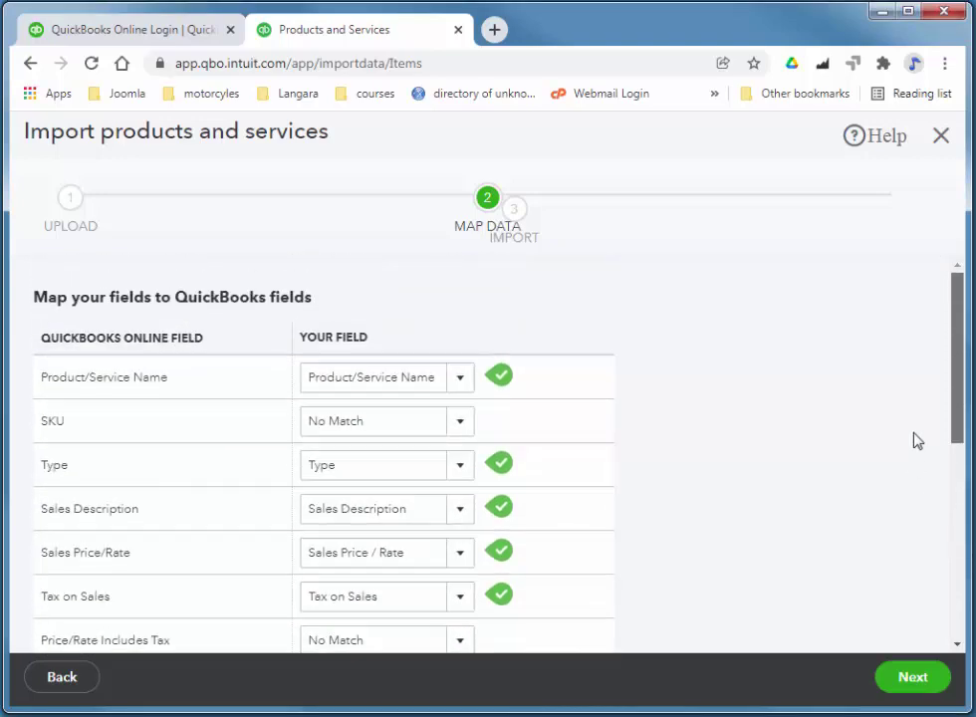
{"action": "scroll", "coordinate": [926, 498], "scroll_direction": "down", "scroll_amount": 5}
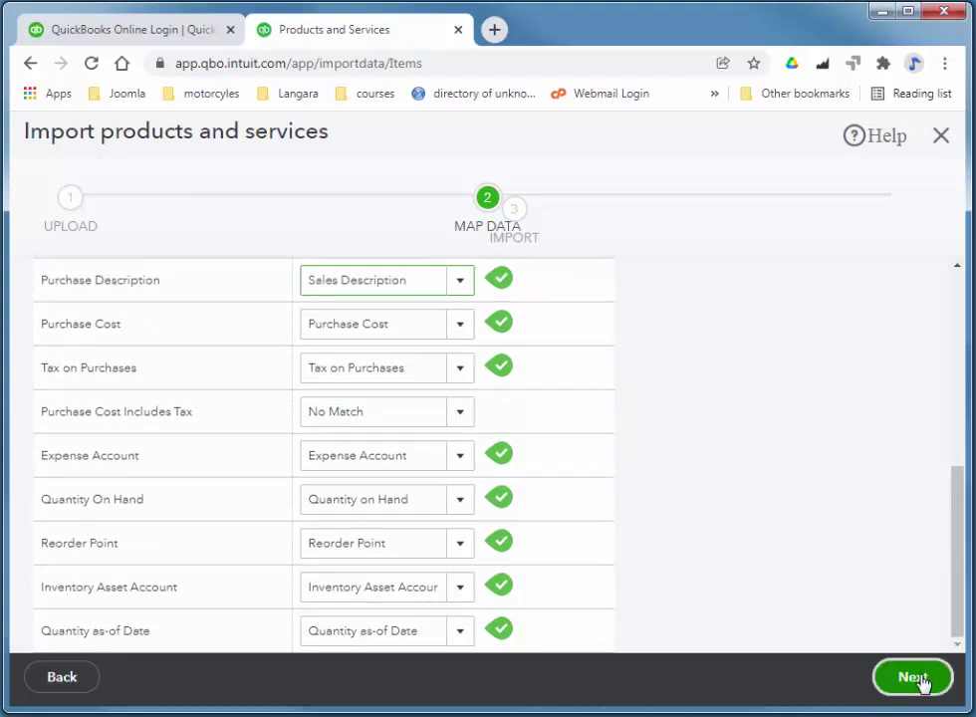
Review the Acer Laptop row in the import preview and import the single product.
{"action": "left_click", "coordinate": [914, 677]}
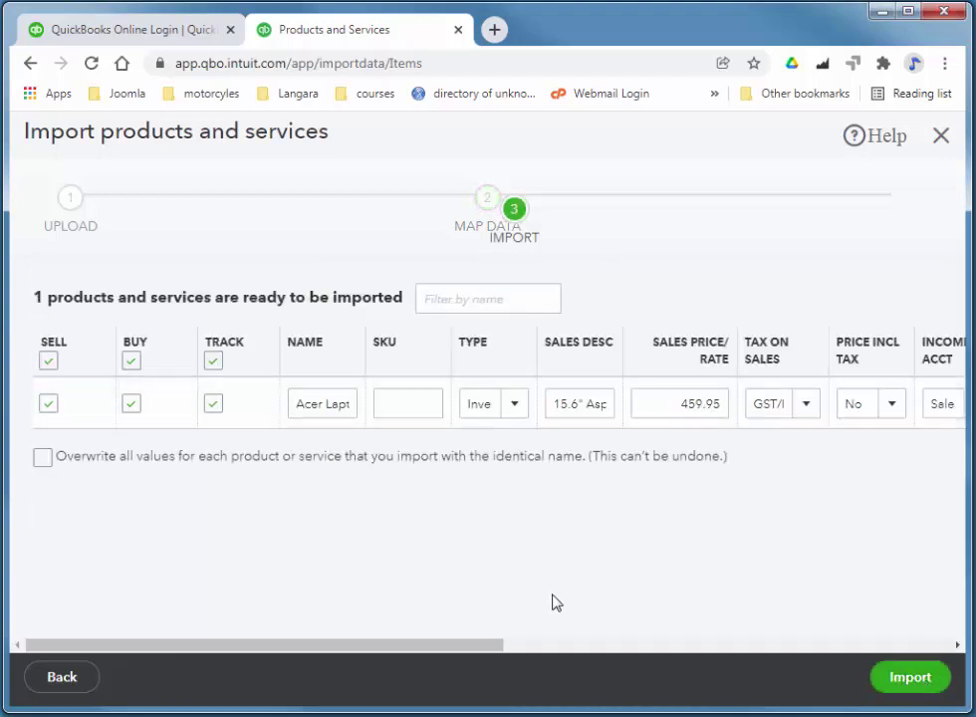
{"action": "left_click_drag", "start_coordinate": [444, 650], "coordinate": [828, 615]}
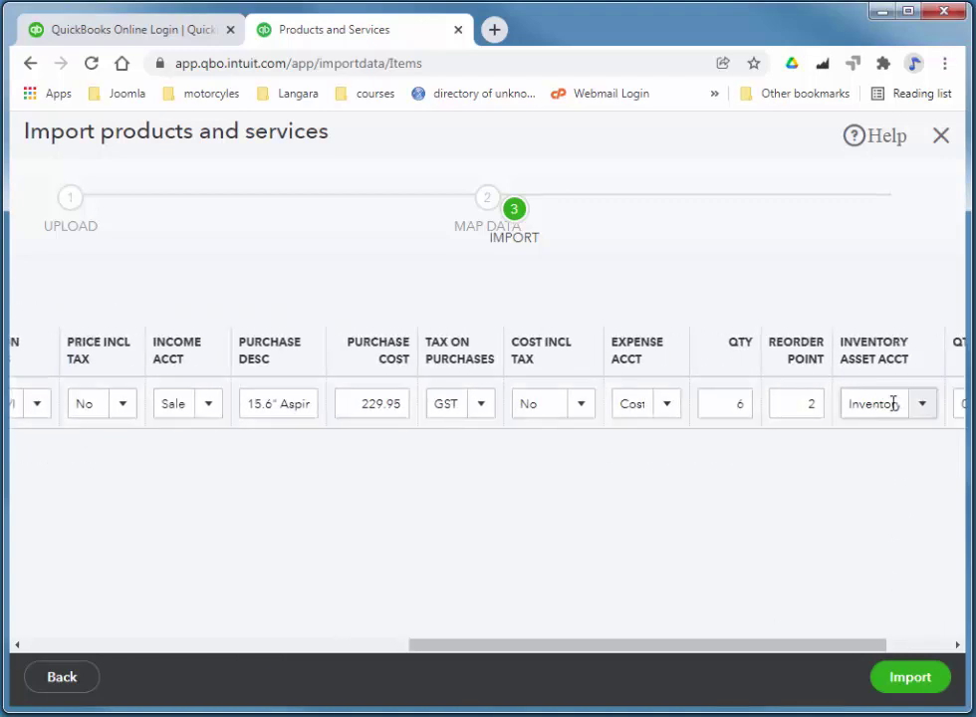
{"action": "left_click_drag", "start_coordinate": [819, 650], "coordinate": [895, 670]}
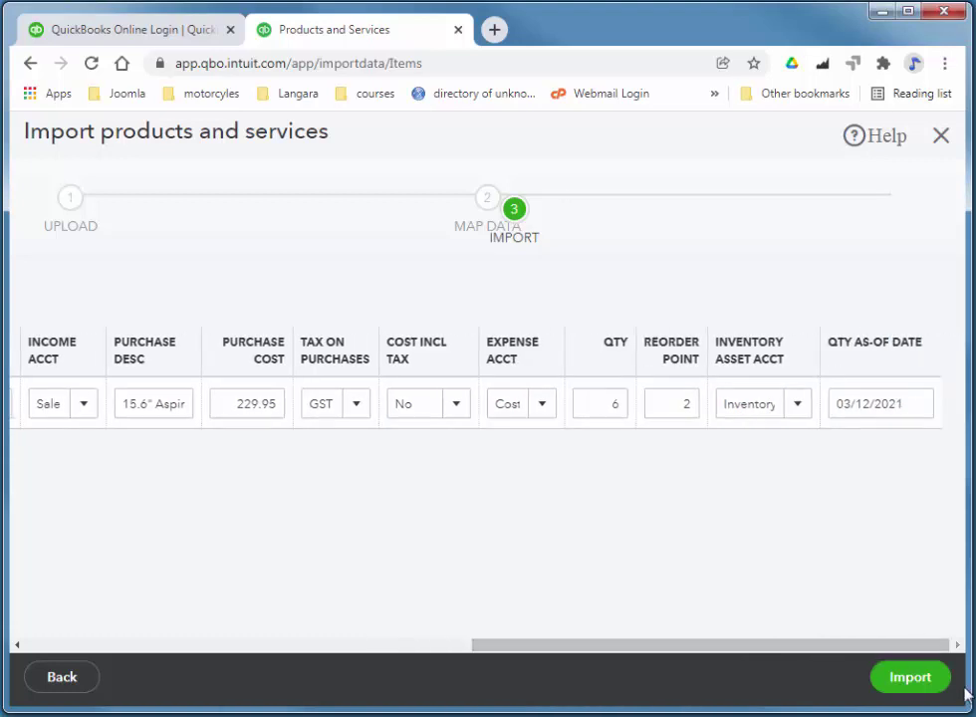
{"action": "left_click", "coordinate": [926, 687]}
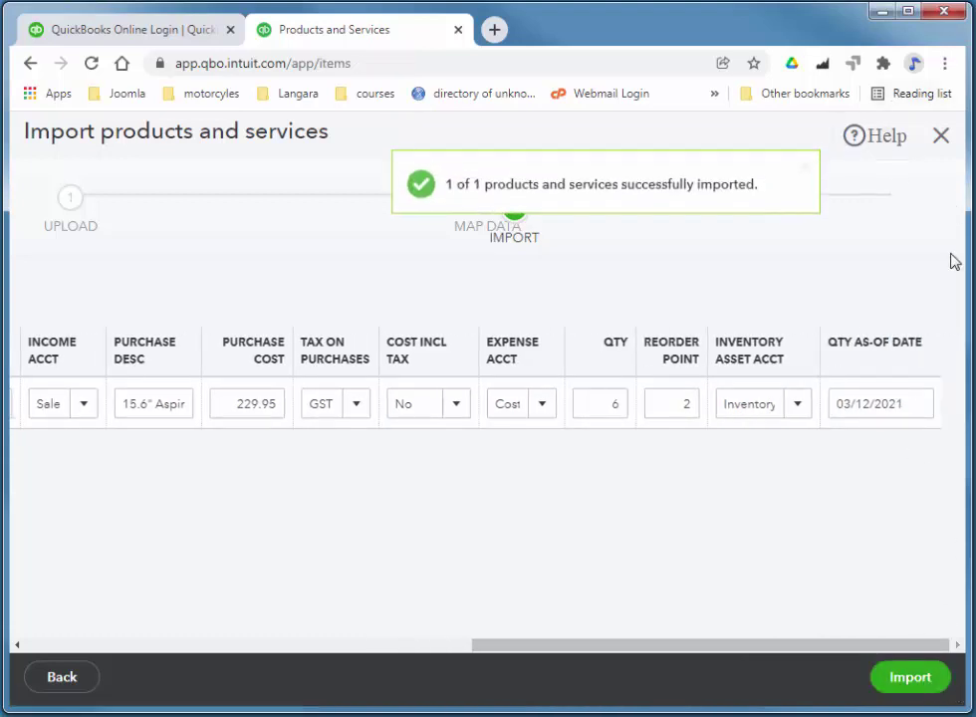
Exit the import without saving and open Sales > Products and services to find Acer Laptop.
{"action": "left_click", "coordinate": [939, 138]}
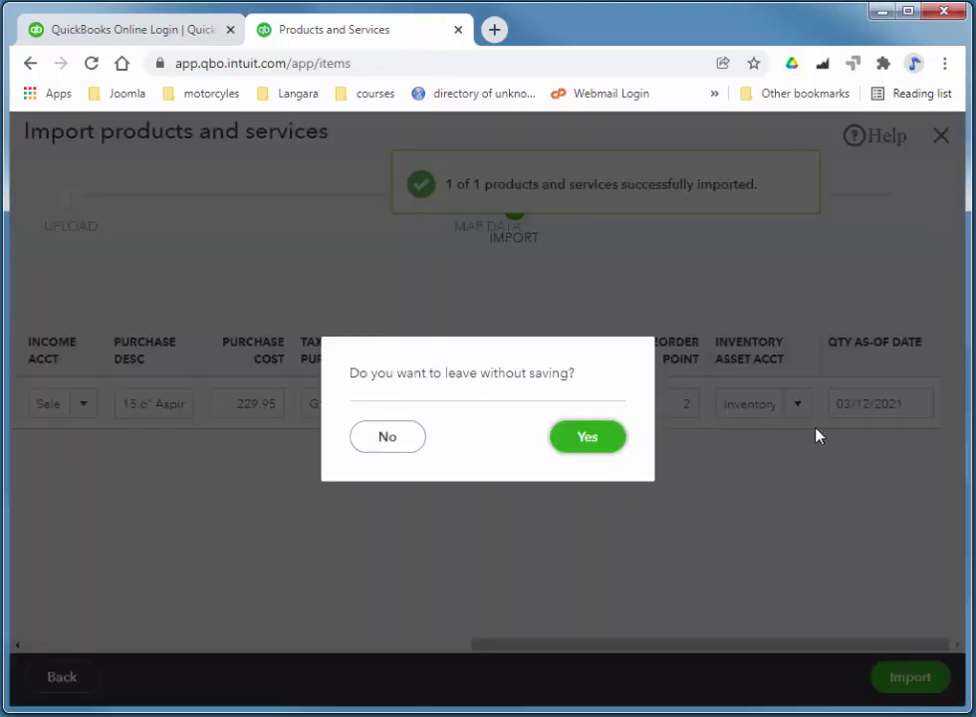
{"action": "left_click", "coordinate": [588, 437]}
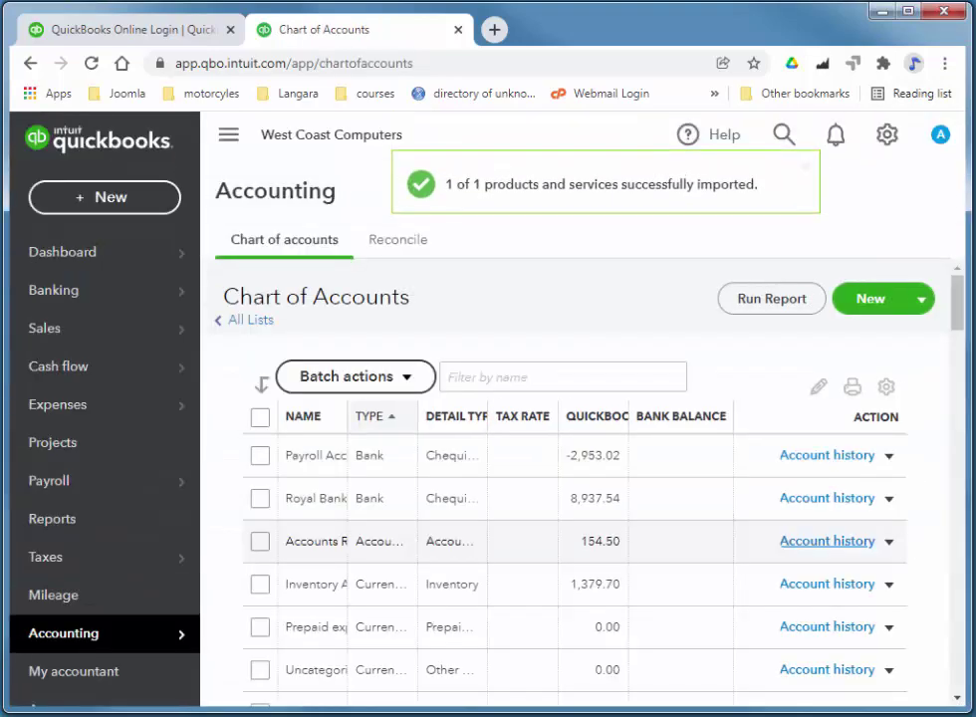
{"action": "mouse_move", "coordinate": [78, 402]}
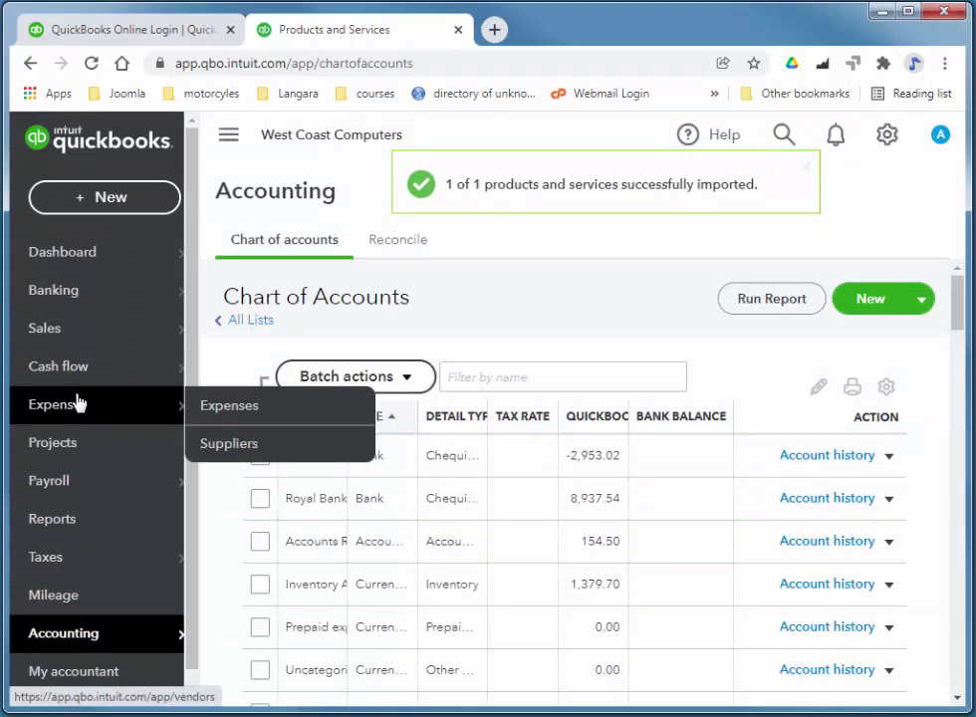
{"action": "mouse_move", "coordinate": [135, 342]}
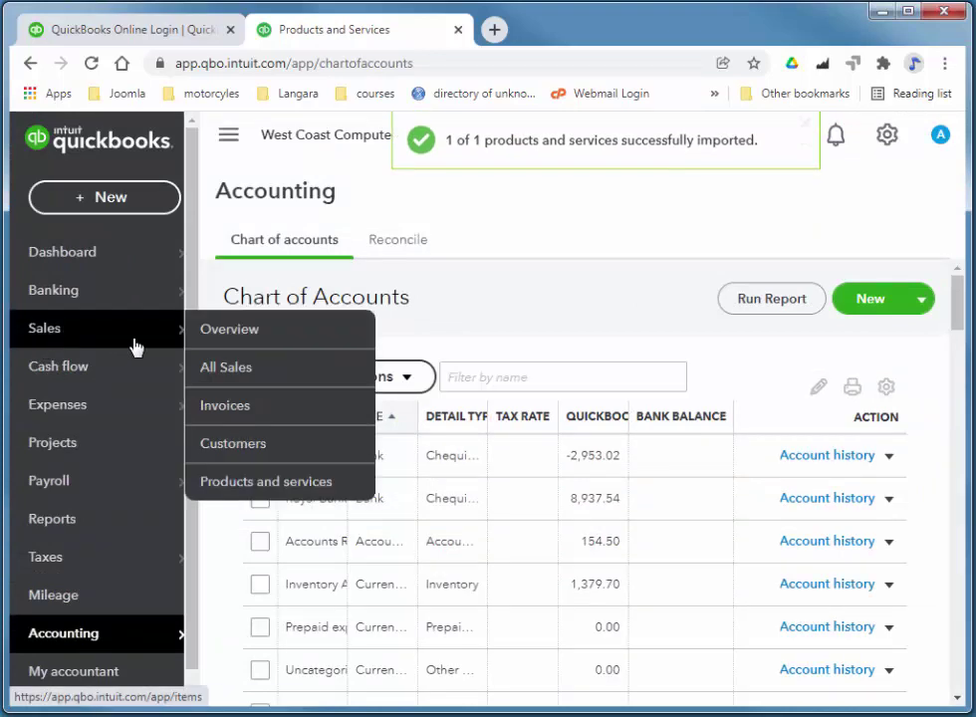
{"action": "left_click", "coordinate": [264, 488]}
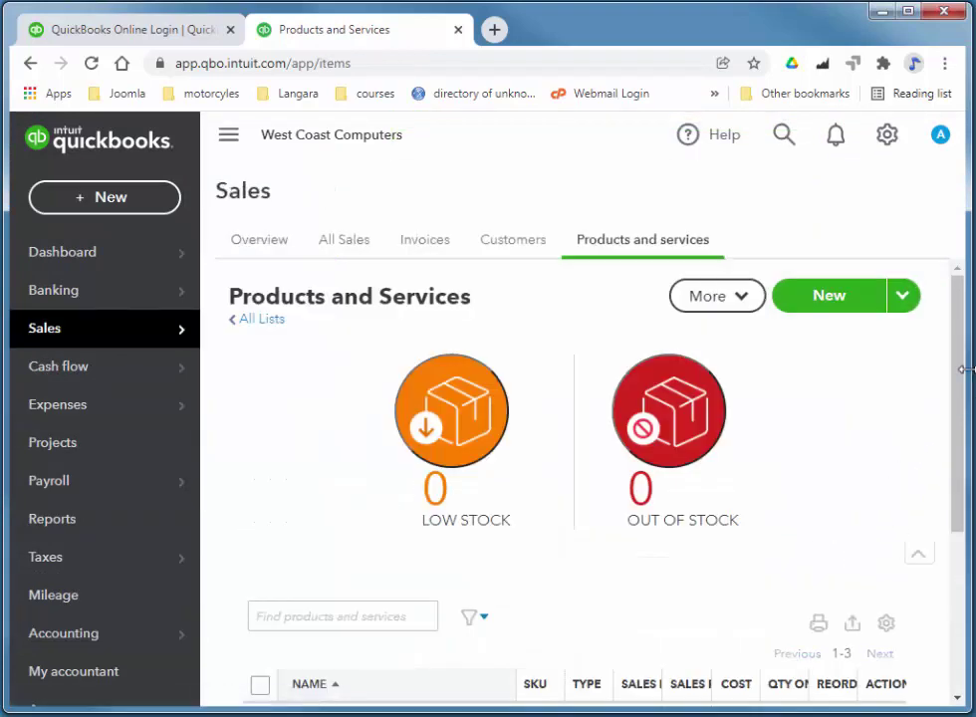
{"action": "left_click_drag", "start_coordinate": [963, 386], "coordinate": [969, 549]}
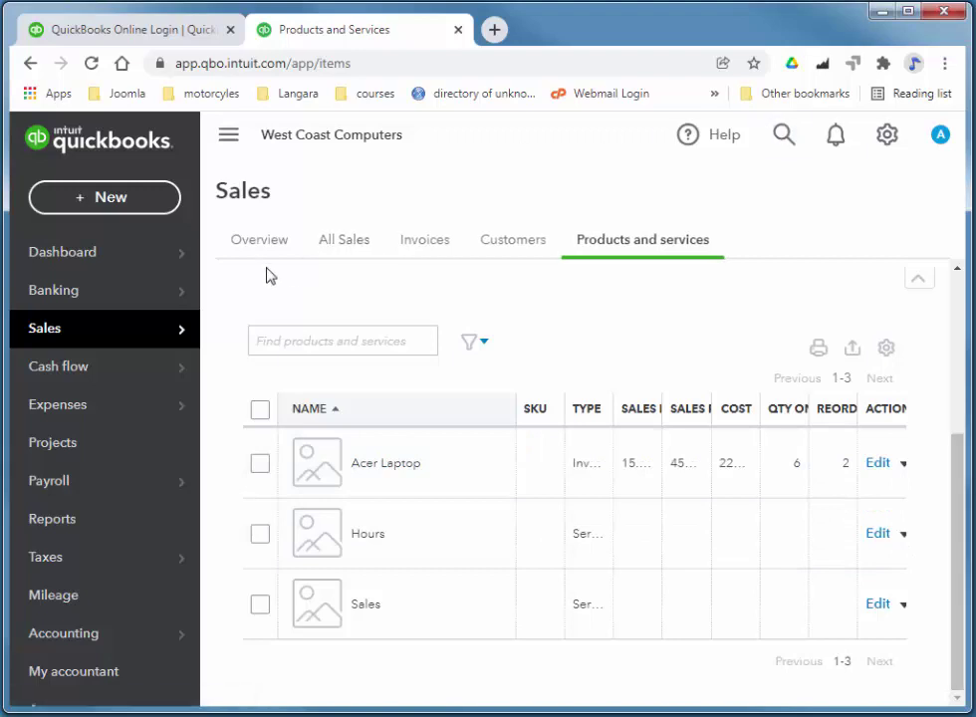
Open Reports and scroll down to the For my accountant section to reach Journal.
{"action": "left_click", "coordinate": [50, 528]}
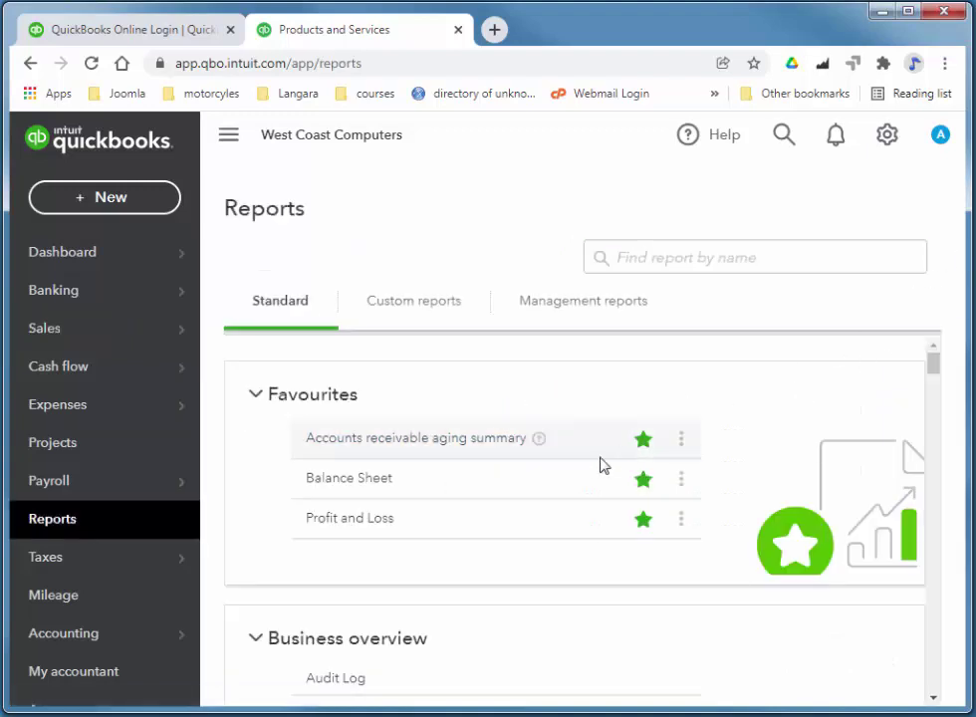
{"action": "scroll", "coordinate": [528, 518], "scroll_direction": "down", "scroll_amount": 5}
{"action": "scroll", "coordinate": [547, 514], "scroll_direction": "down", "scroll_amount": 10}
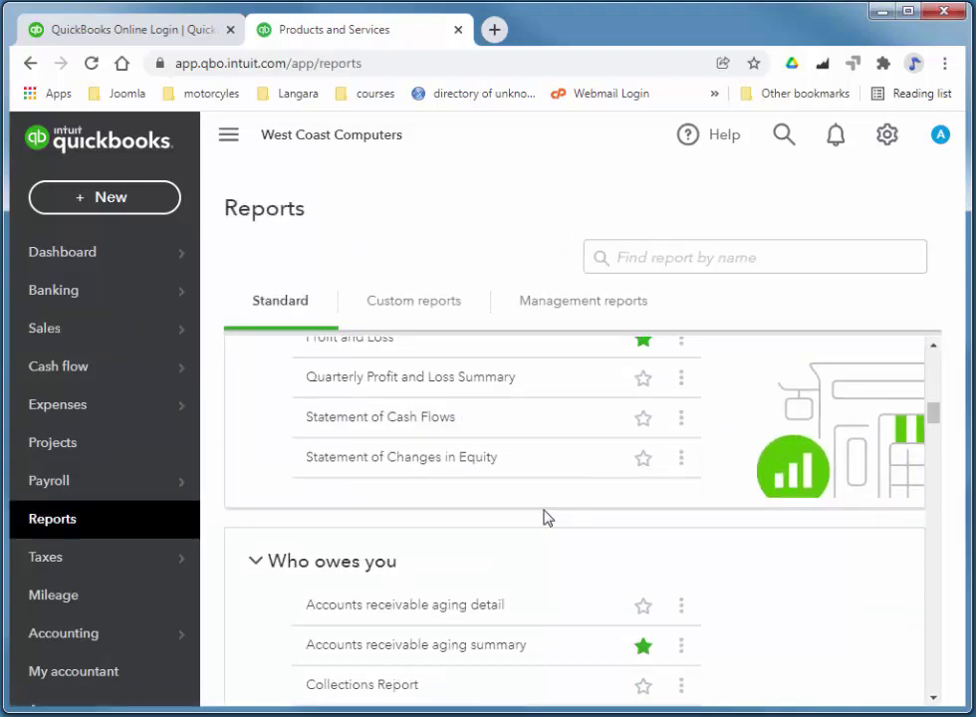
{"action": "scroll", "coordinate": [555, 511], "scroll_direction": "down", "scroll_amount": 10}
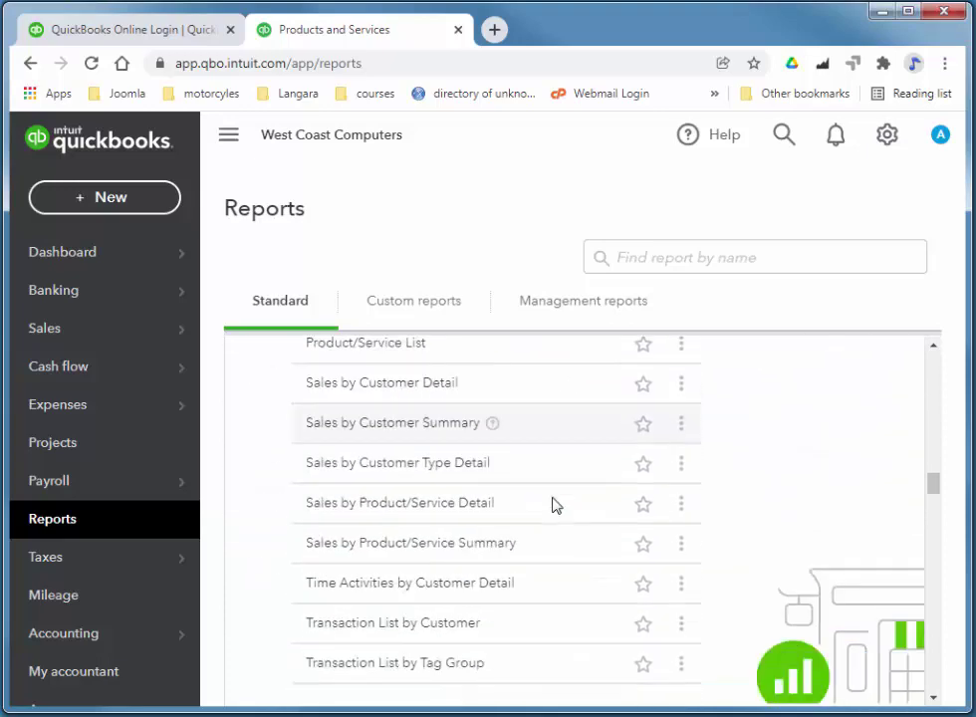
{"action": "scroll", "coordinate": [555, 509], "scroll_direction": "down", "scroll_amount": 10}
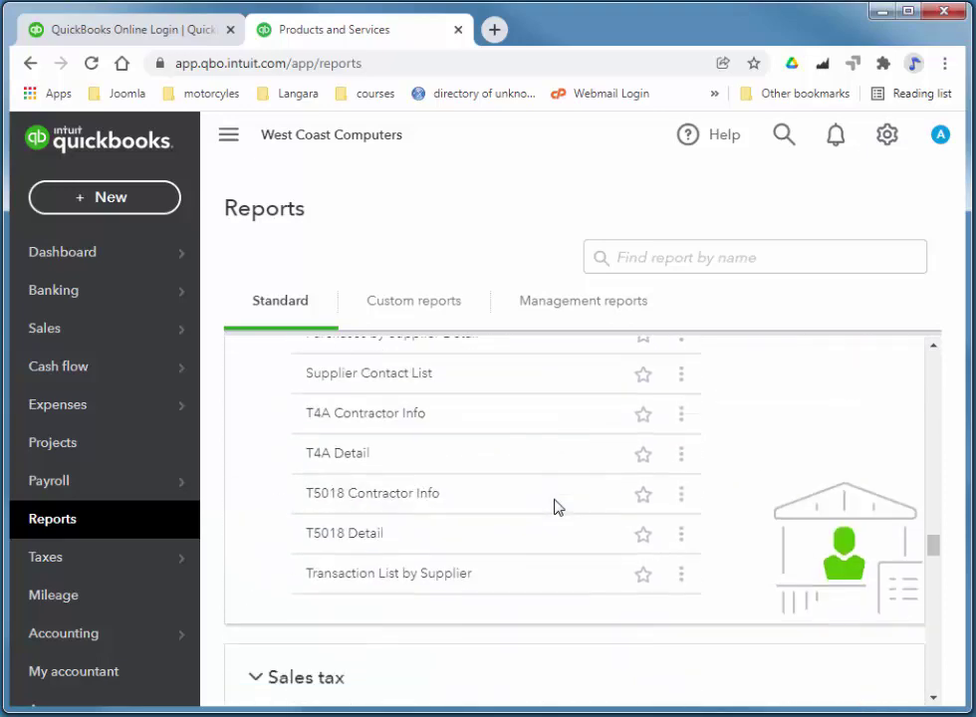
{"action": "scroll", "coordinate": [555, 499], "scroll_direction": "down", "scroll_amount": 10}
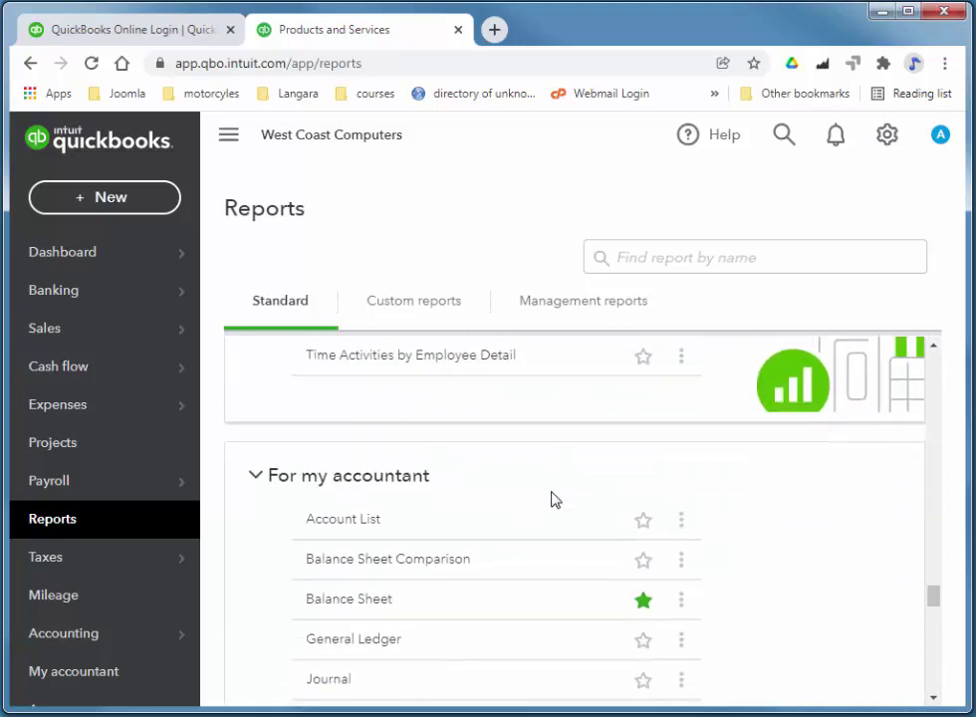
{"action": "scroll", "coordinate": [551, 499], "scroll_direction": "up", "scroll_amount": 2}
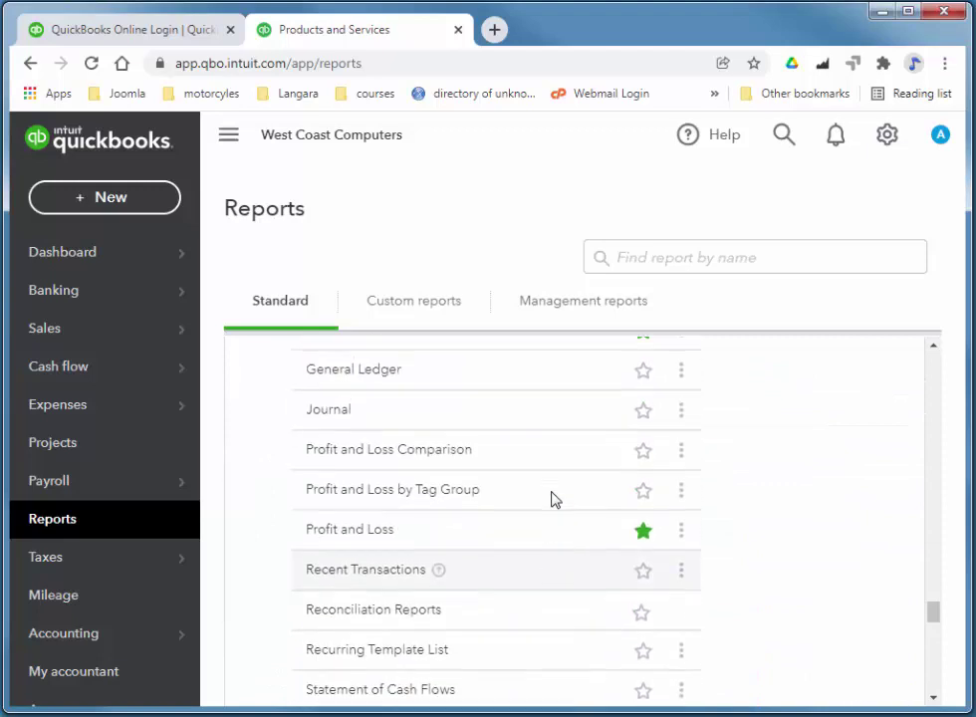
{"action": "left_click", "coordinate": [323, 410]}
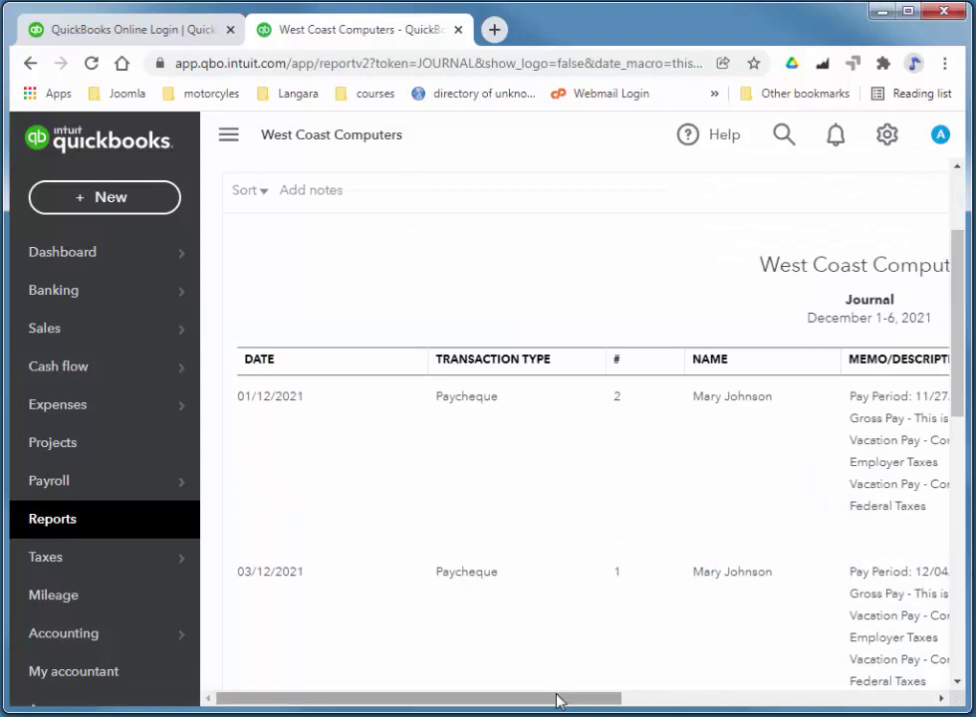
{"action": "left_click_drag", "start_coordinate": [558, 699], "coordinate": [876, 699]}
{"action": "left_click_drag", "start_coordinate": [959, 369], "coordinate": [952, 626]}
{"action": "left_click_drag", "start_coordinate": [727, 699], "coordinate": [396, 699]}
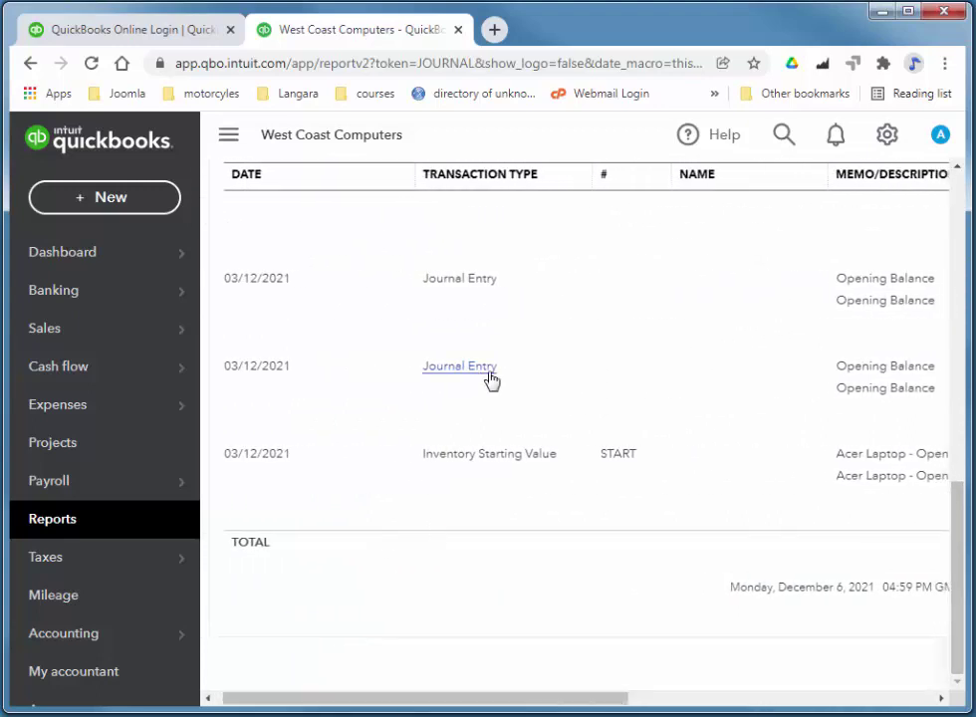
{"action": "left_click_drag", "start_coordinate": [462, 699], "coordinate": [608, 704]}
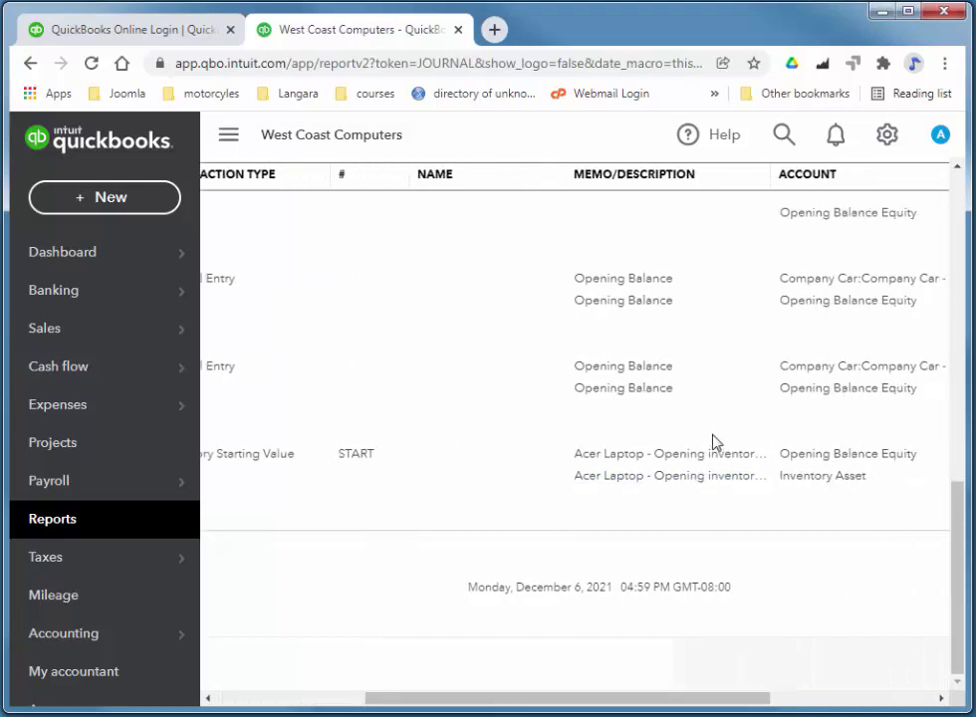
{"action": "scroll", "coordinate": [962, 584], "scroll_direction": "up", "scroll_amount": 1}
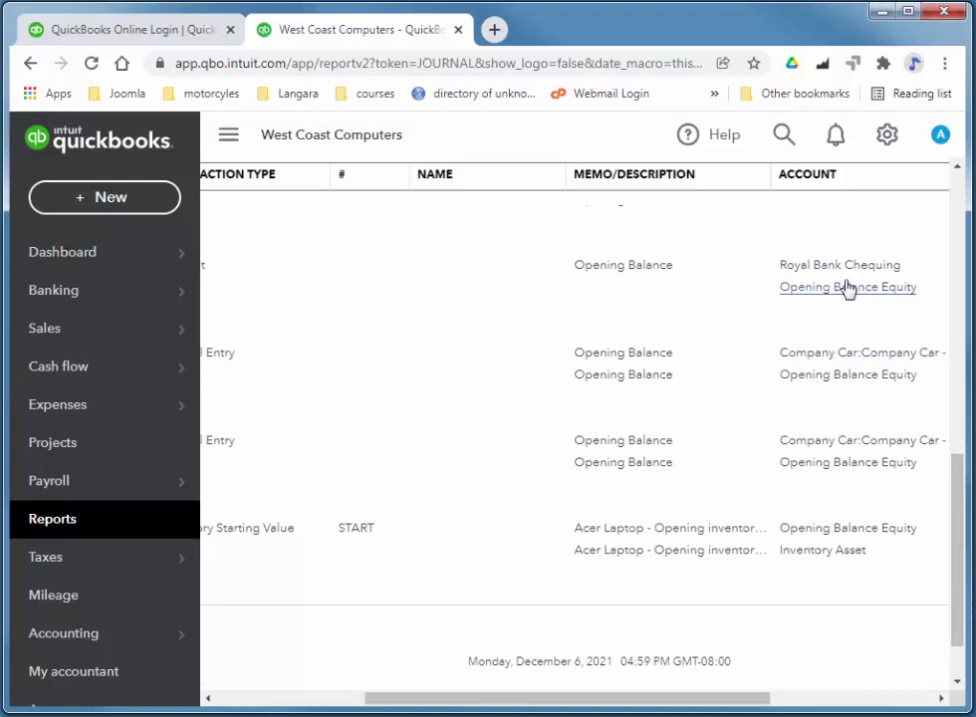
{"action": "left_click_drag", "start_coordinate": [954, 551], "coordinate": [959, 467]}
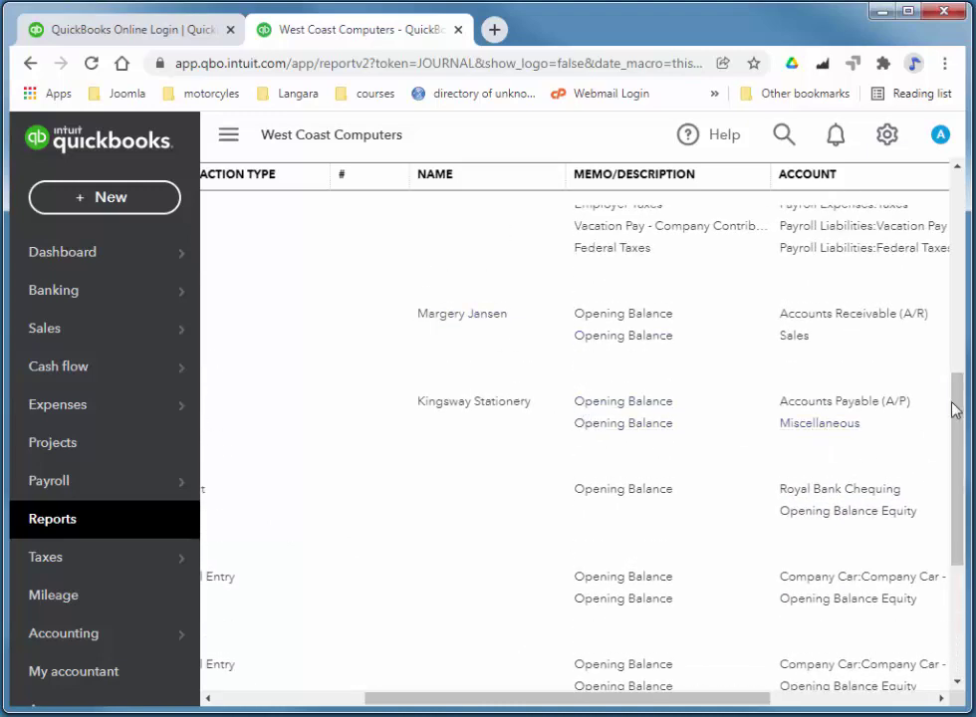
{"action": "left_click_drag", "start_coordinate": [965, 453], "coordinate": [965, 400]}
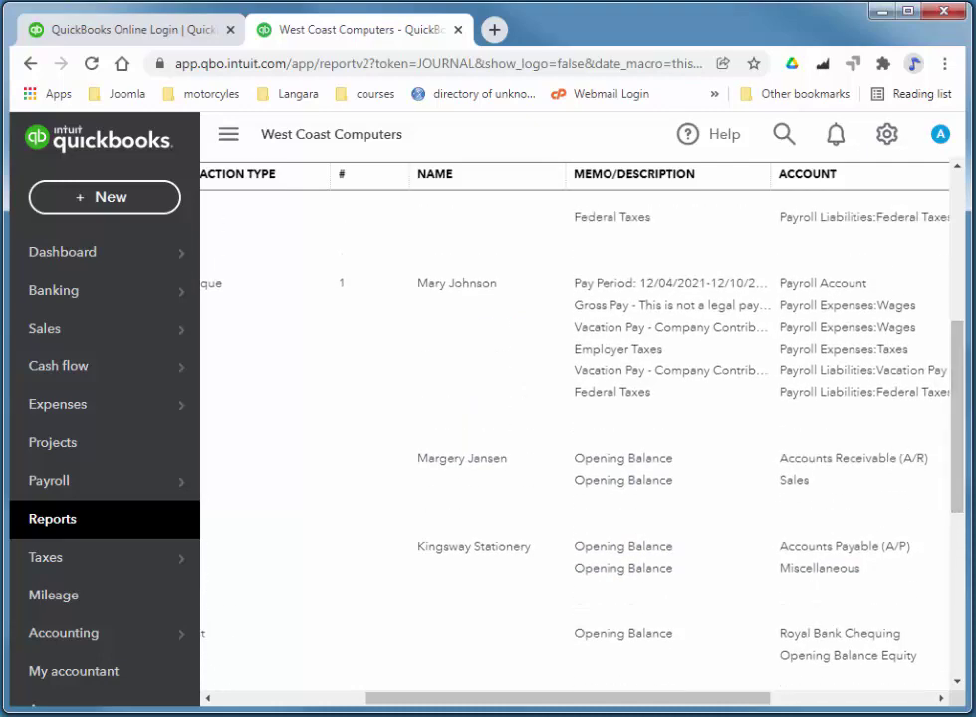
{"action": "left_click_drag", "start_coordinate": [736, 697], "coordinate": [587, 712]}
{"action": "scroll", "coordinate": [723, 506], "scroll_direction": "right", "scroll_amount": 6}
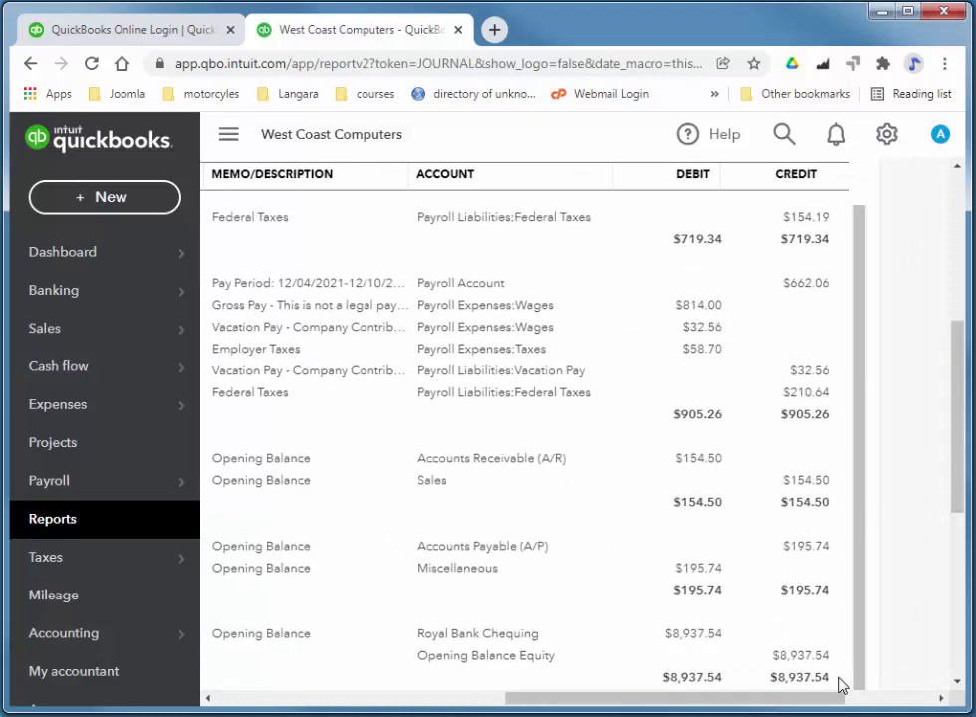
{"action": "left_click_drag", "start_coordinate": [955, 499], "coordinate": [962, 675]}
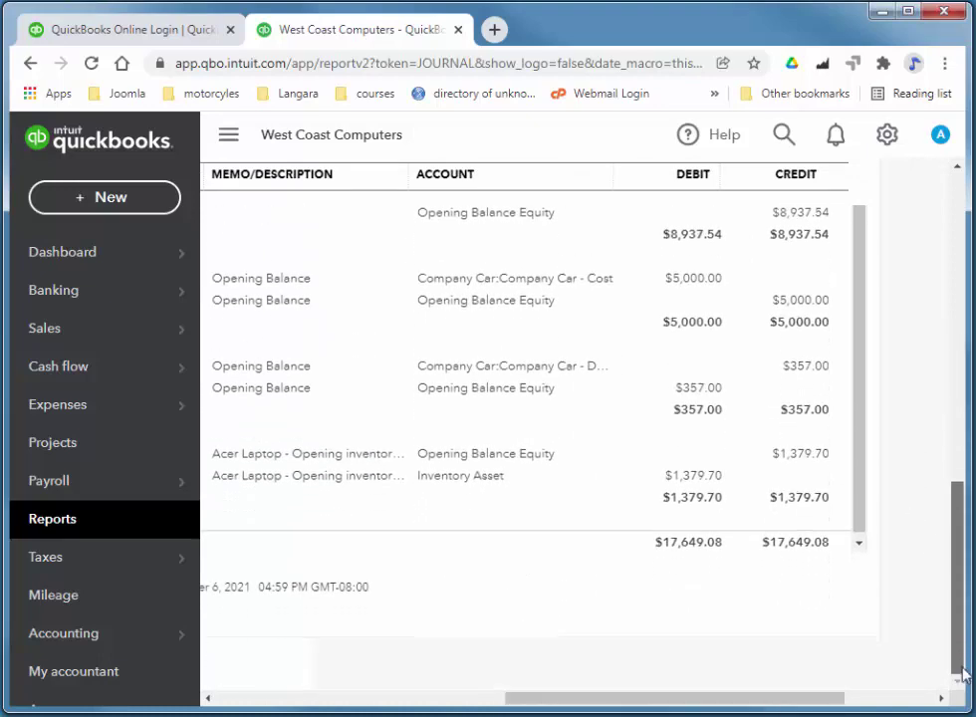
{"action": "left_click_drag", "start_coordinate": [755, 707], "coordinate": [384, 714]}
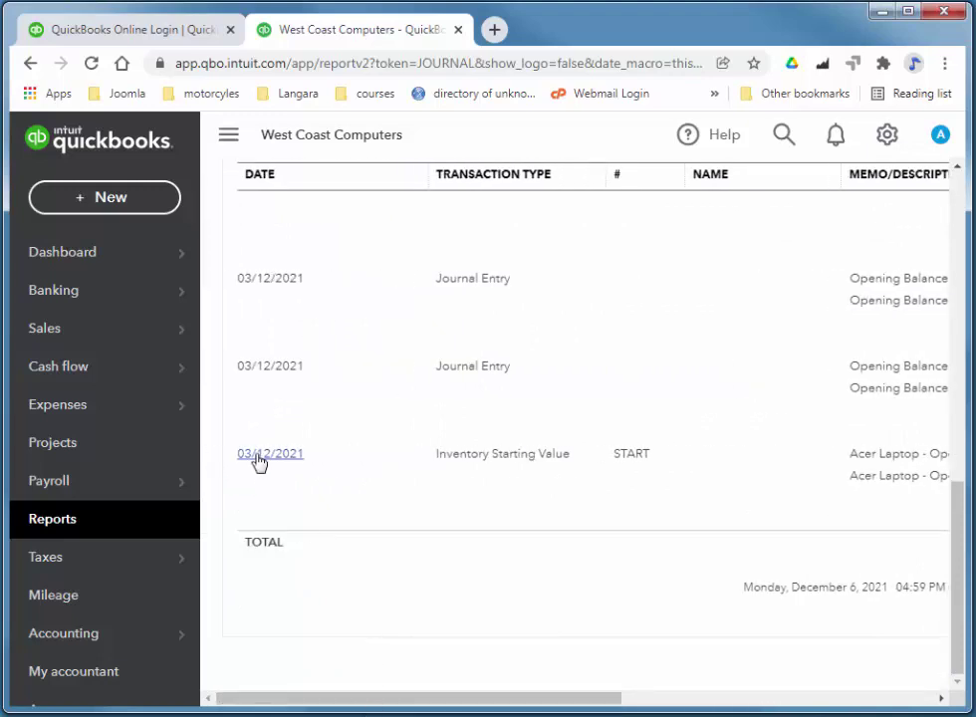
{"action": "left_click_drag", "start_coordinate": [471, 705], "coordinate": [832, 704]}
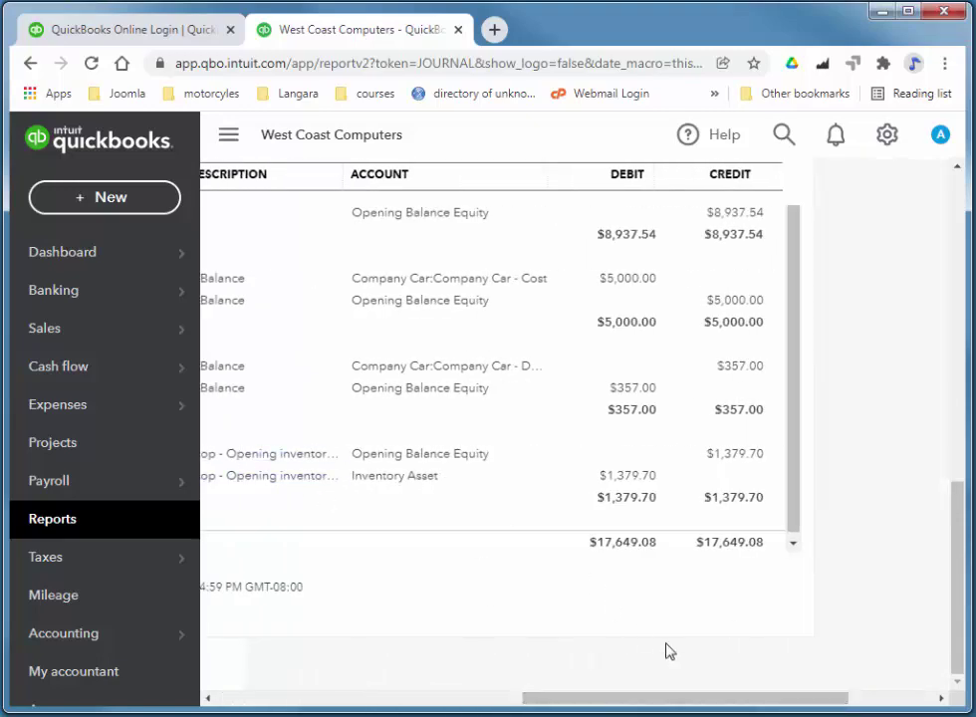
{"action": "left_click_drag", "start_coordinate": [683, 701], "coordinate": [454, 703]}
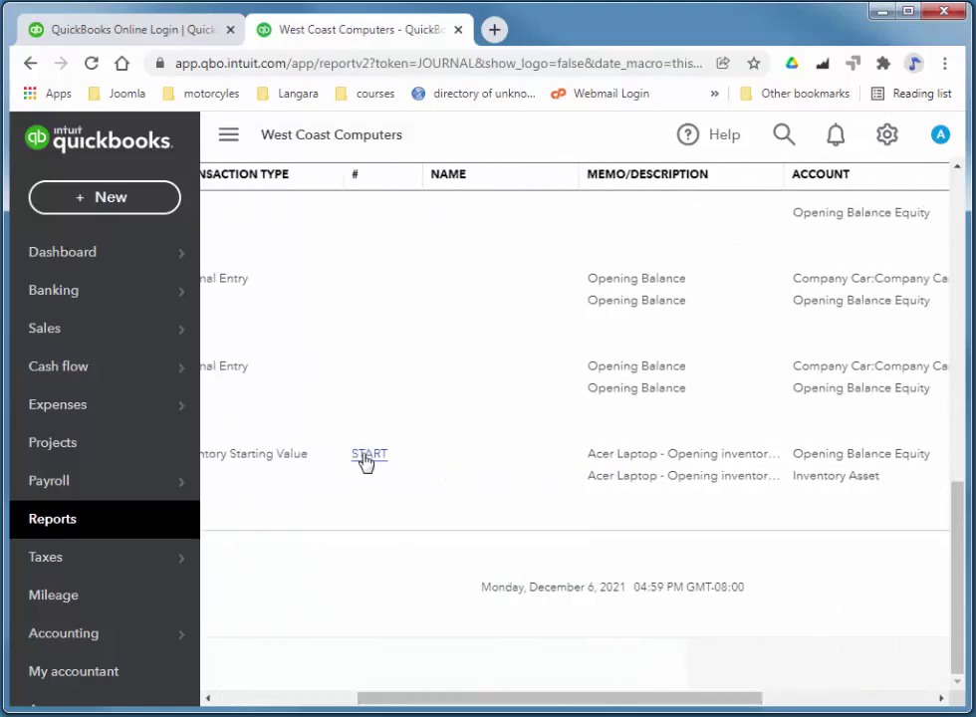
{"action": "left_click_drag", "start_coordinate": [558, 697], "coordinate": [414, 703]}
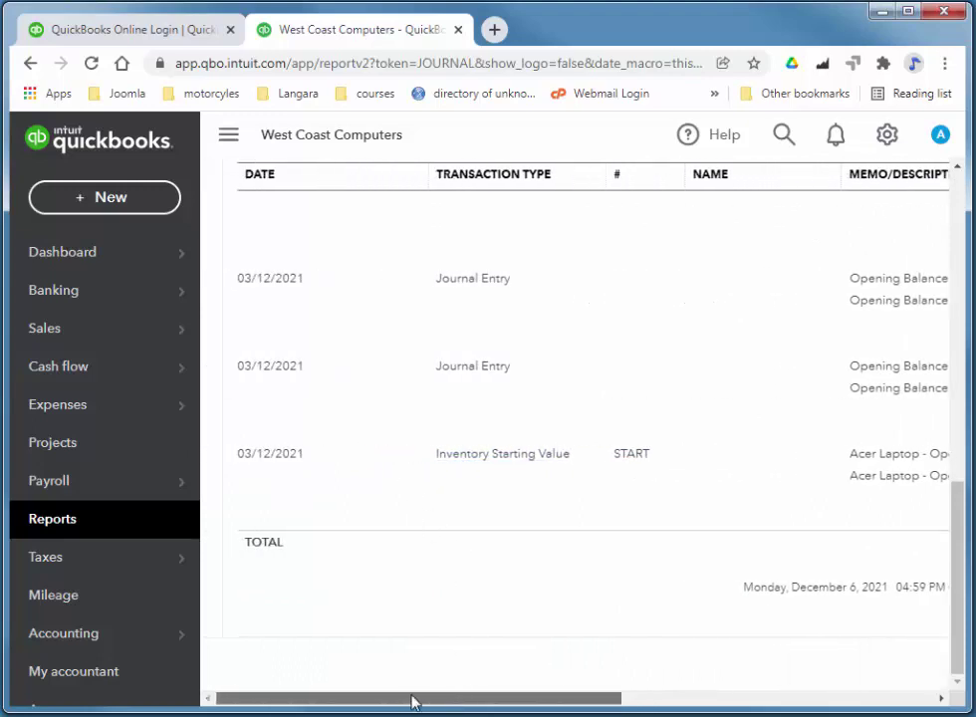
{"action": "left_click", "coordinate": [497, 456]}
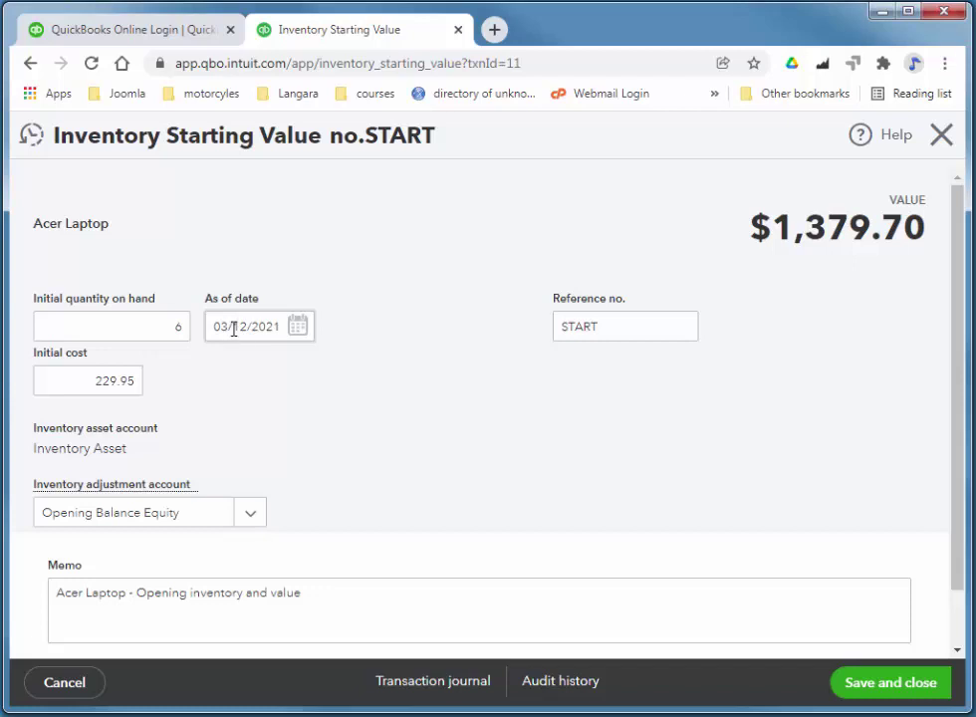
{"action": "left_click", "coordinate": [298, 328]}
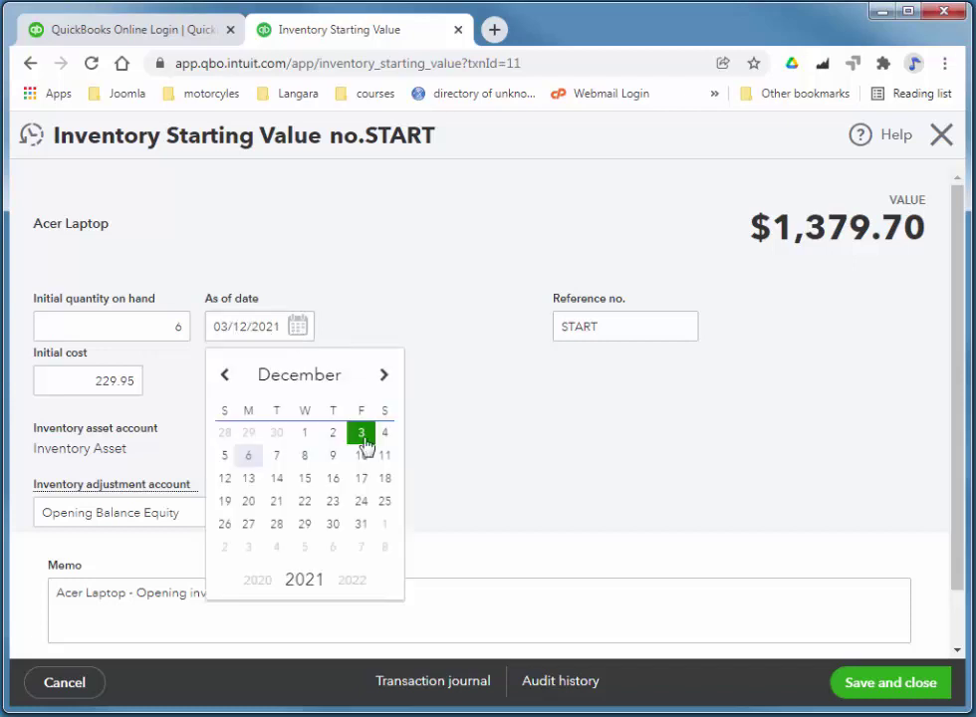
{"action": "left_click", "coordinate": [586, 444]}
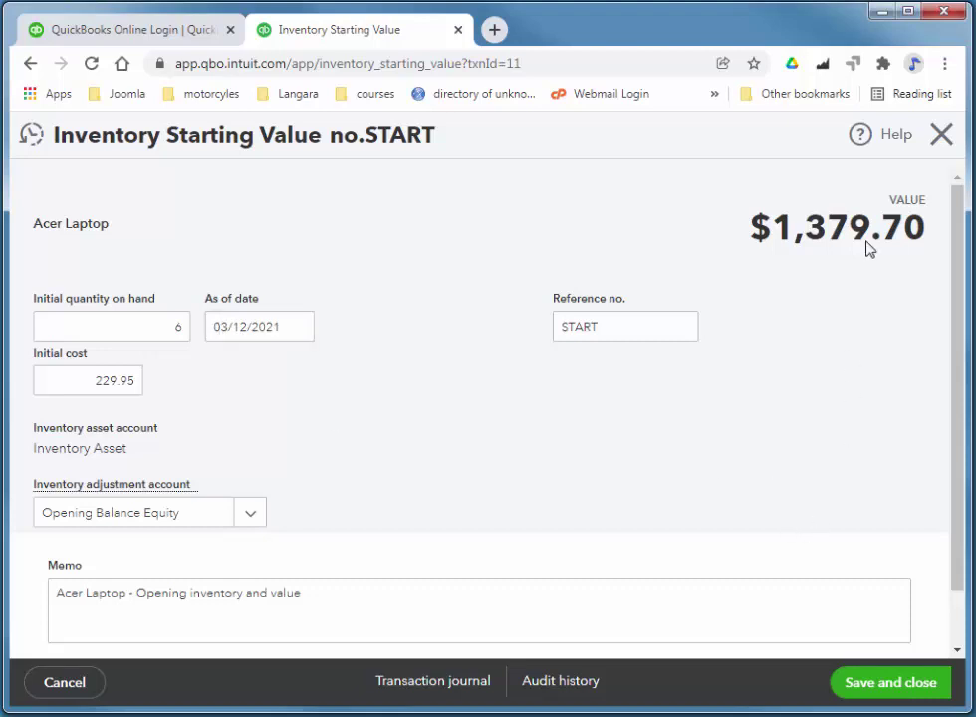
{"action": "left_click", "coordinate": [944, 132]}
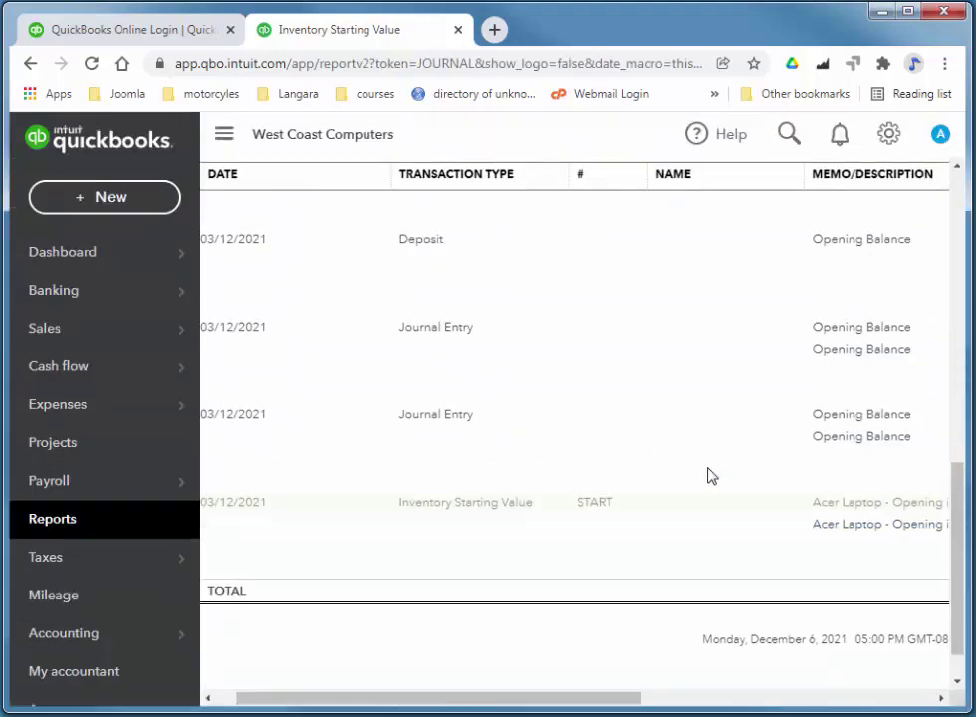